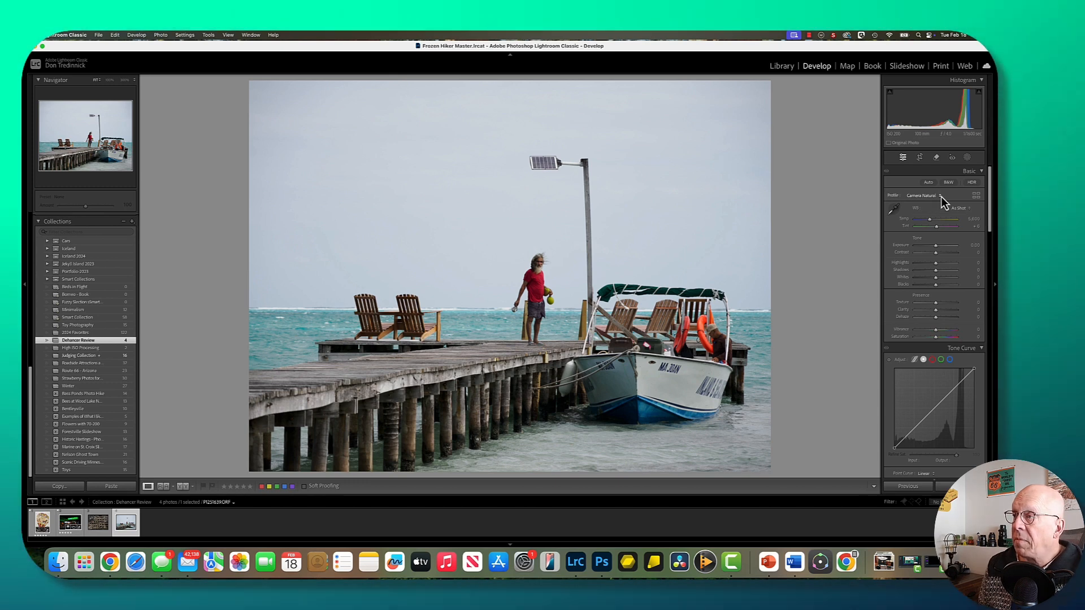
Step: Change the photo's profile to Adobe Standard and set the exposure to -1.00
click(940, 198)
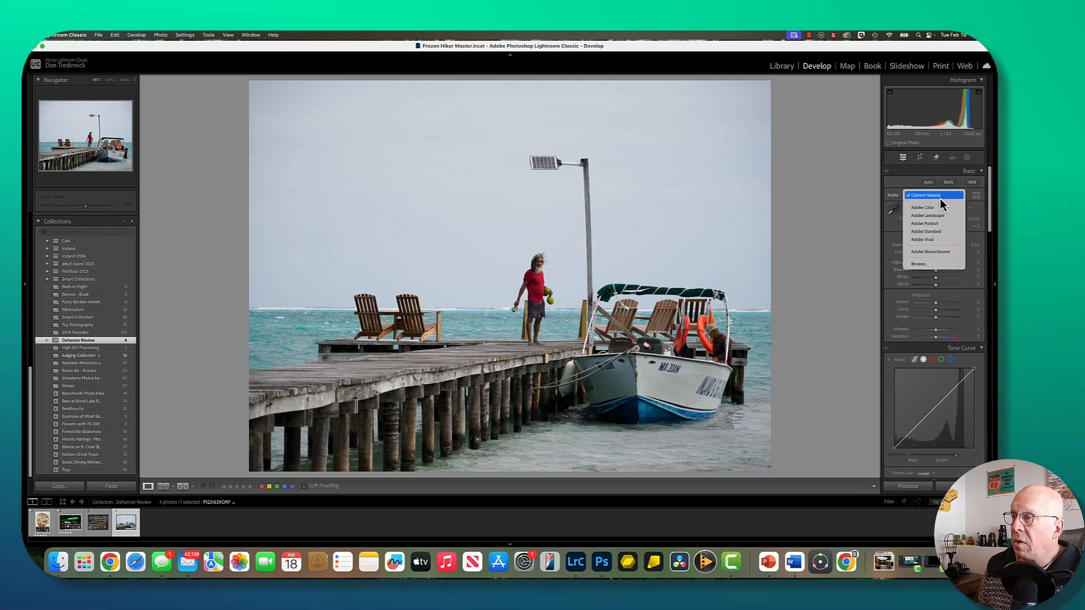
click(932, 231)
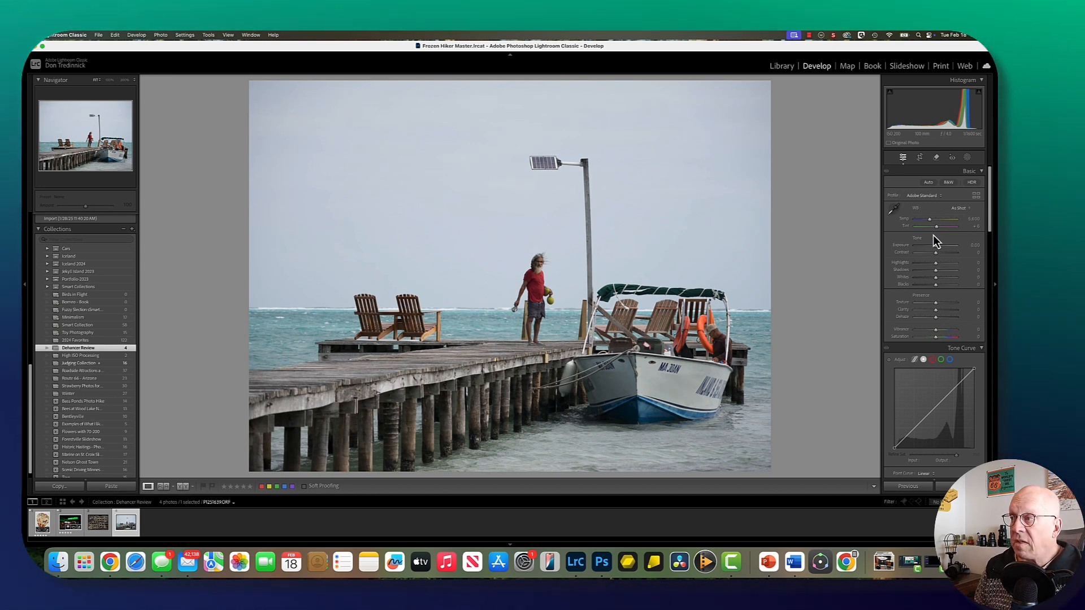
click(974, 246)
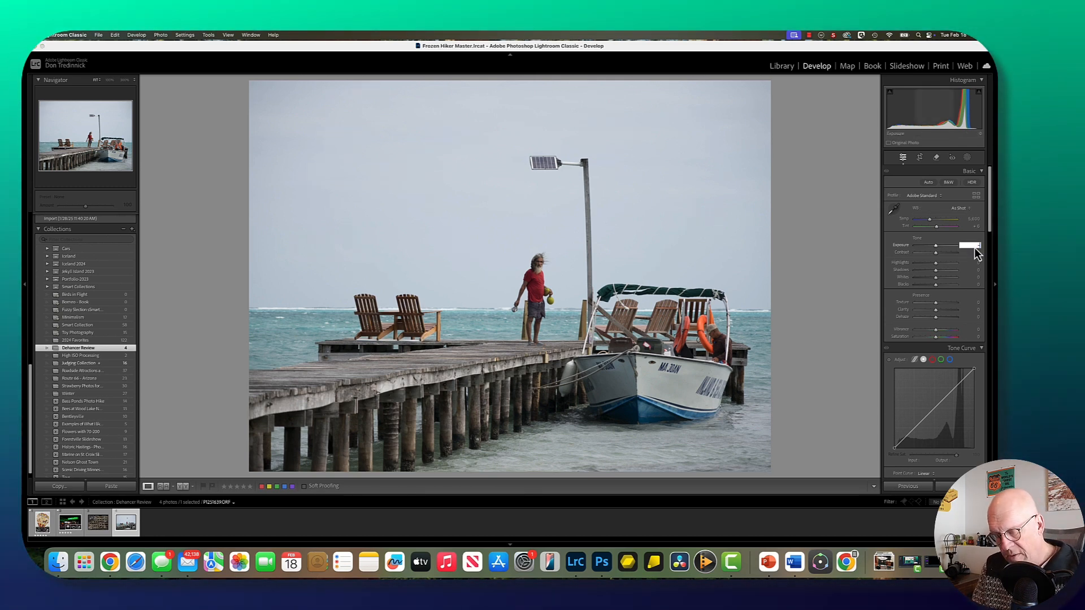
text(-1)
key(Return)
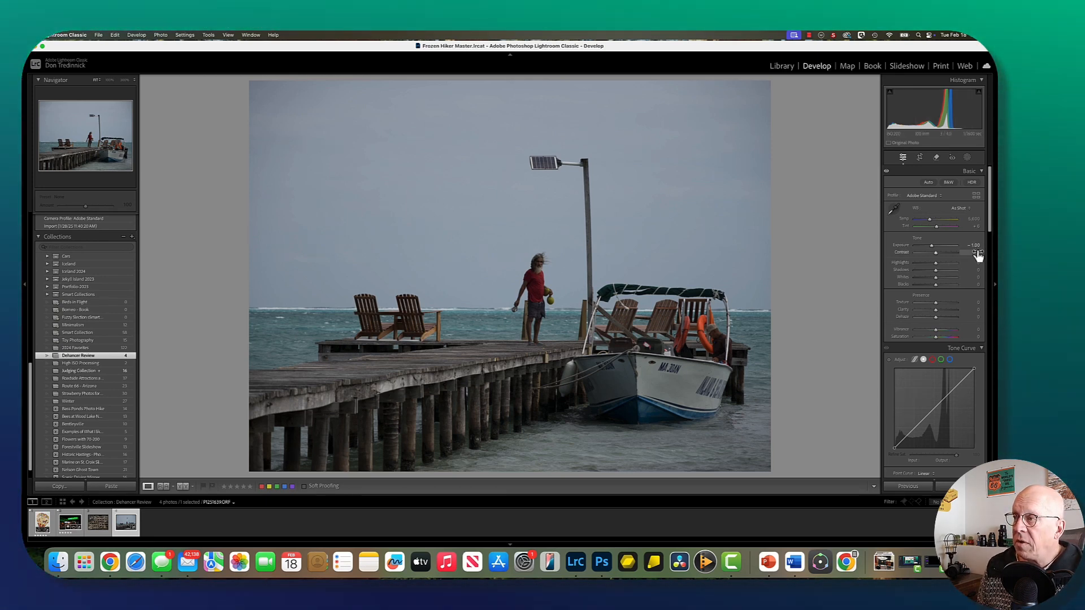
Step: Set the photo's contrast to -40 and the blacks to +60
click(976, 253)
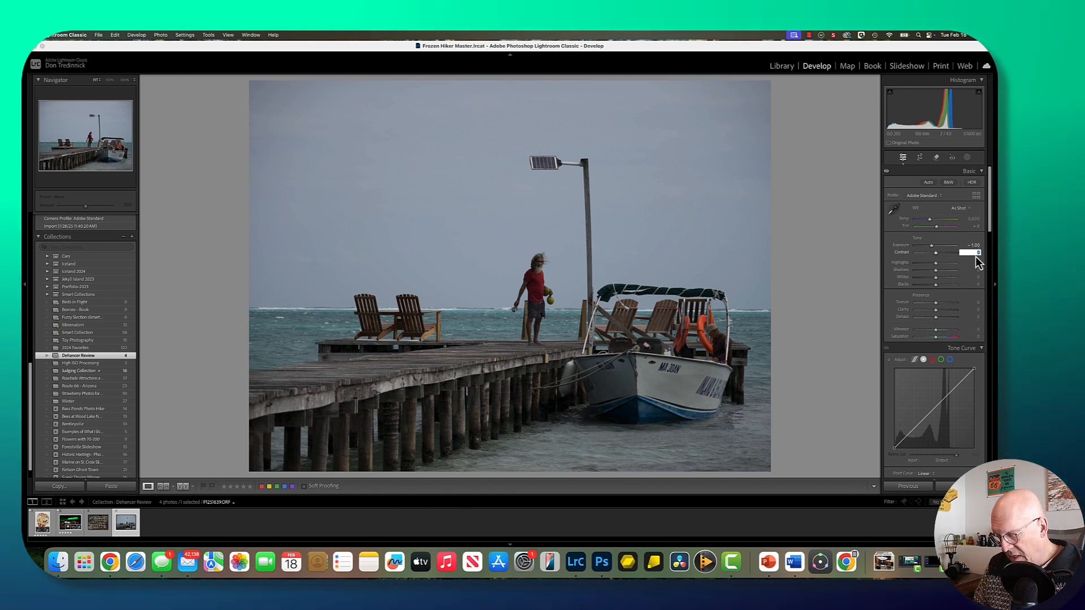
text(-40)
key(Return)
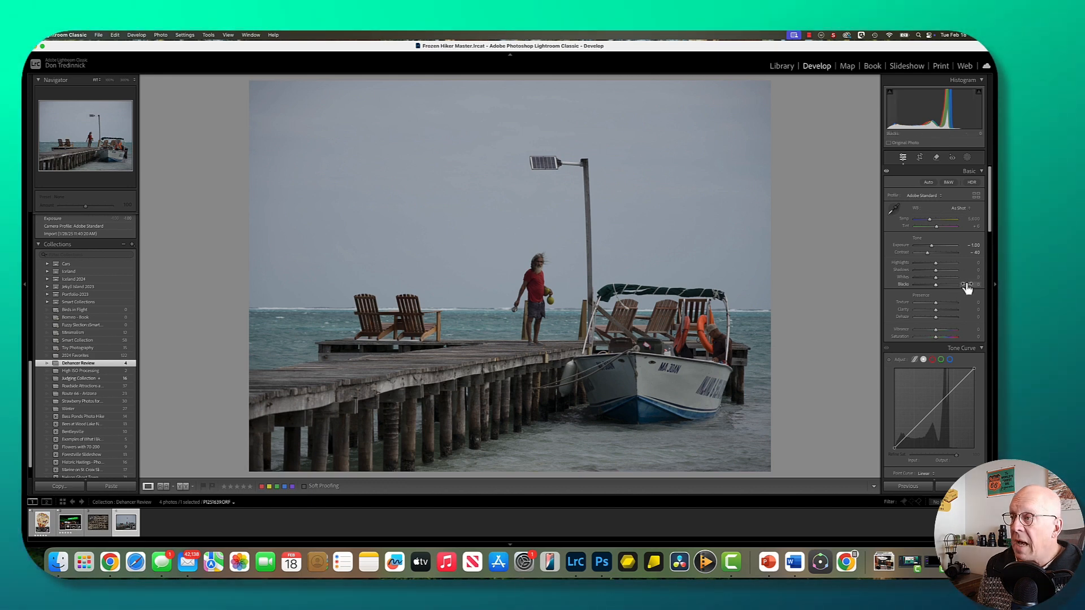
text(60)
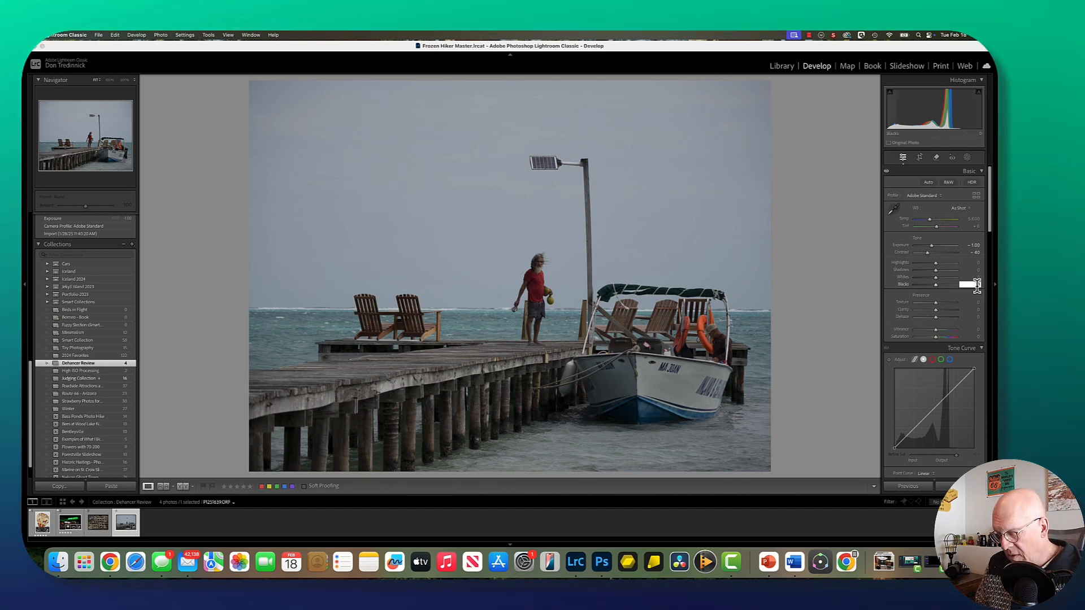
key(Return)
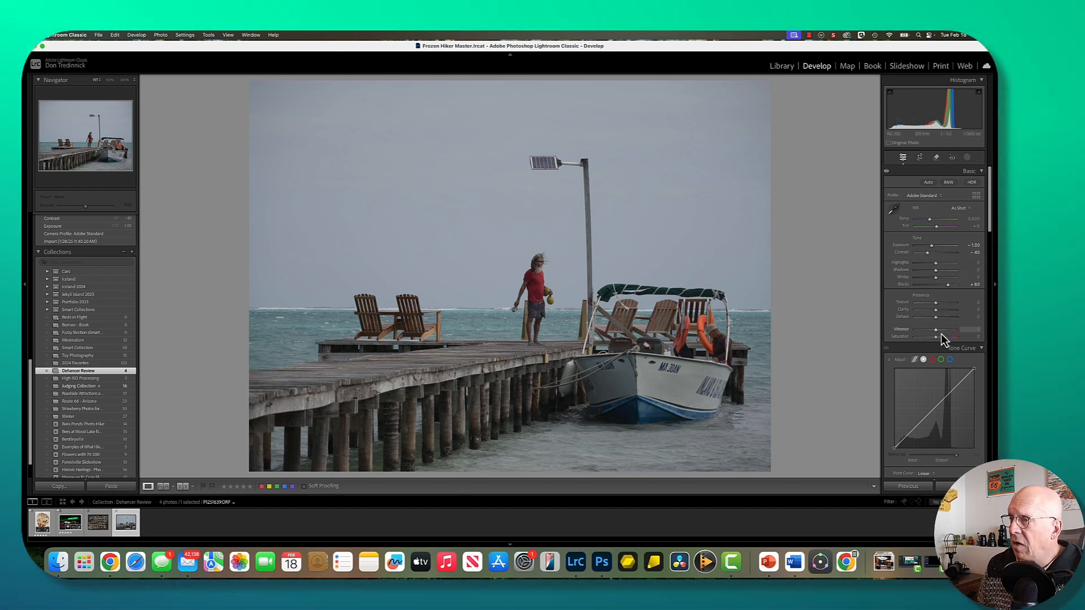
Step: Reduce the sharpening amount in the detail settings to 0
scroll(942, 334, down, 15)
scroll(941, 333, down, 2)
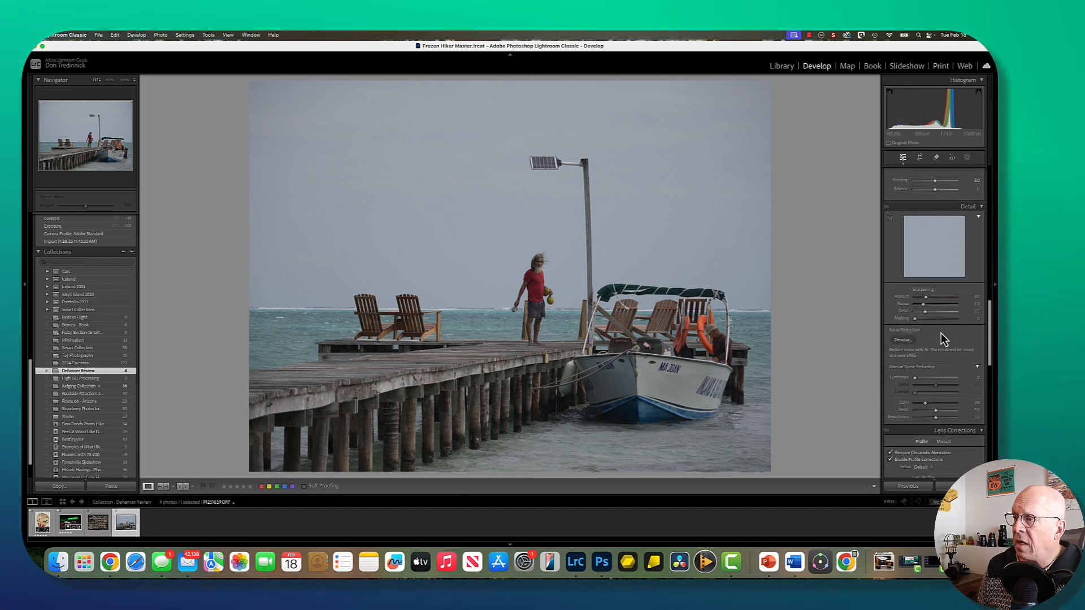
drag(925, 300, 899, 300)
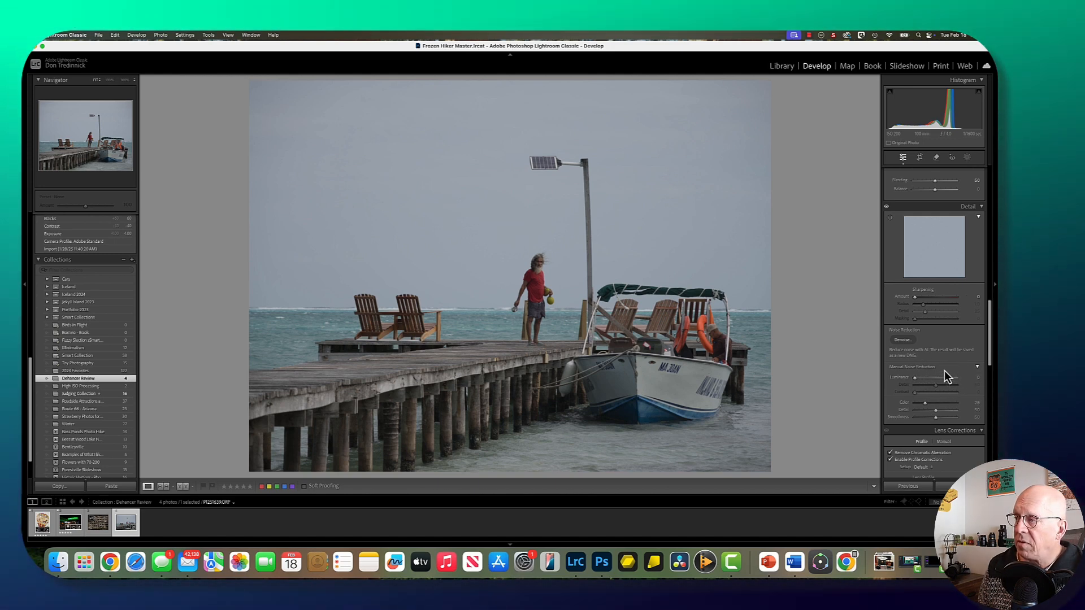
Step: Crop the photo to the 2 x 3 / 4 x 6 aspect ratio, trimming the sky and keeping the water along the lower edge
scroll(944, 373, up, 1)
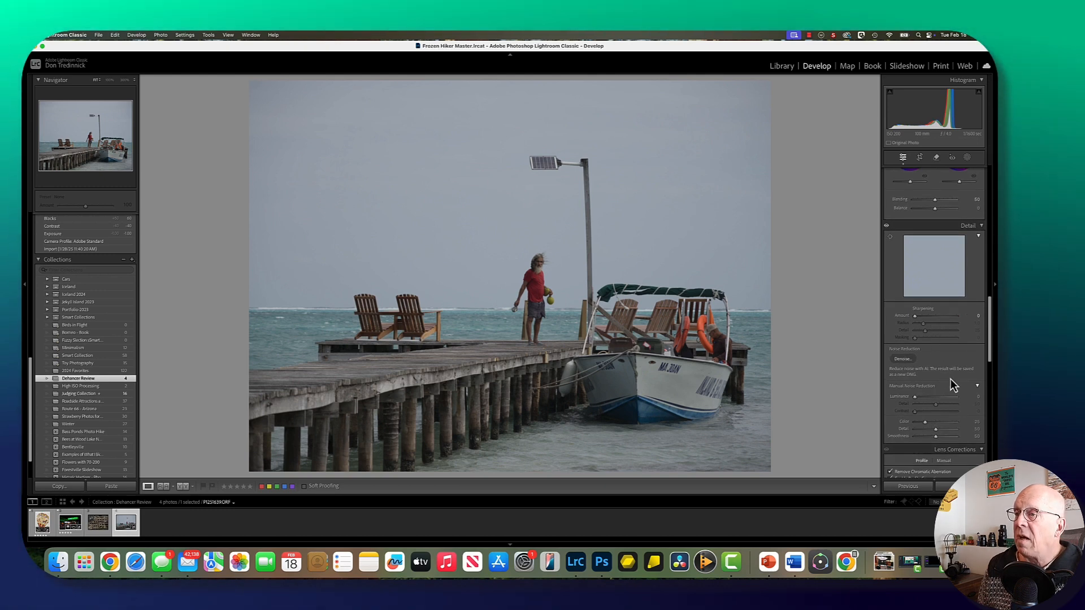
scroll(949, 377, up, 10)
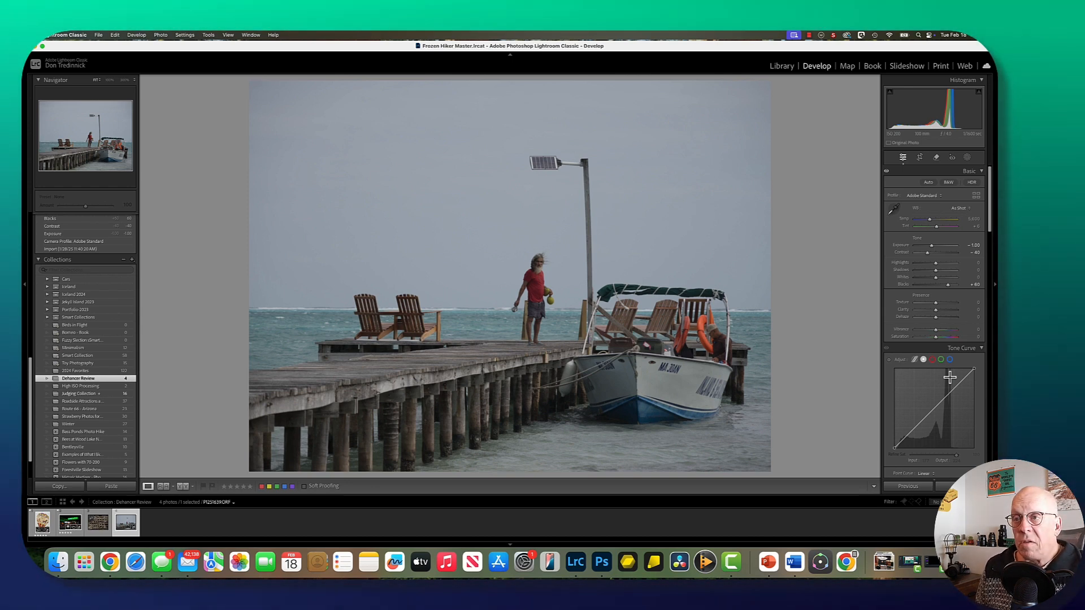
click(920, 158)
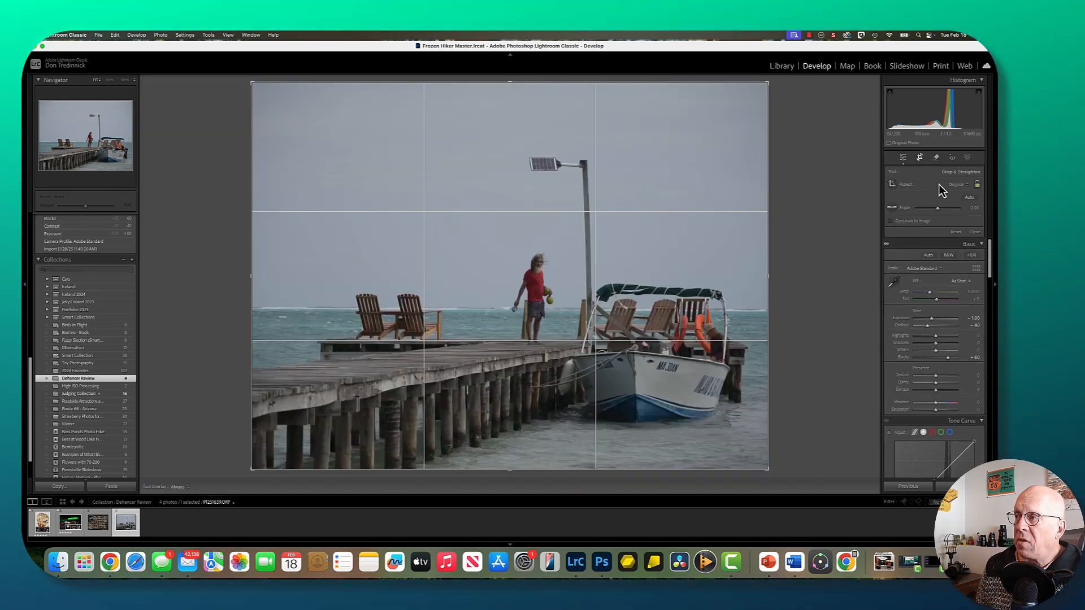
click(966, 185)
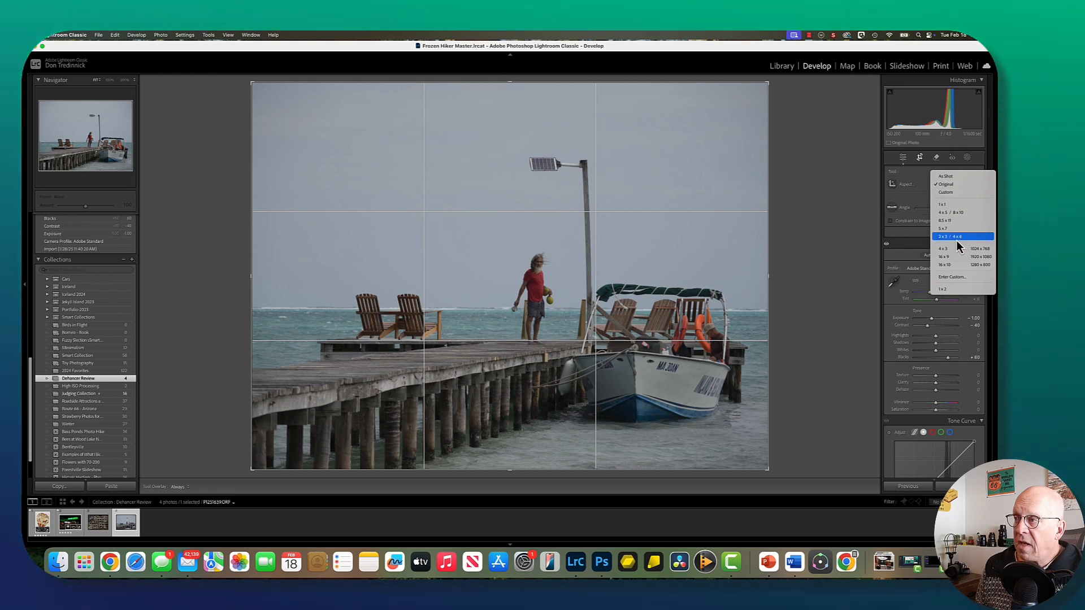
click(954, 241)
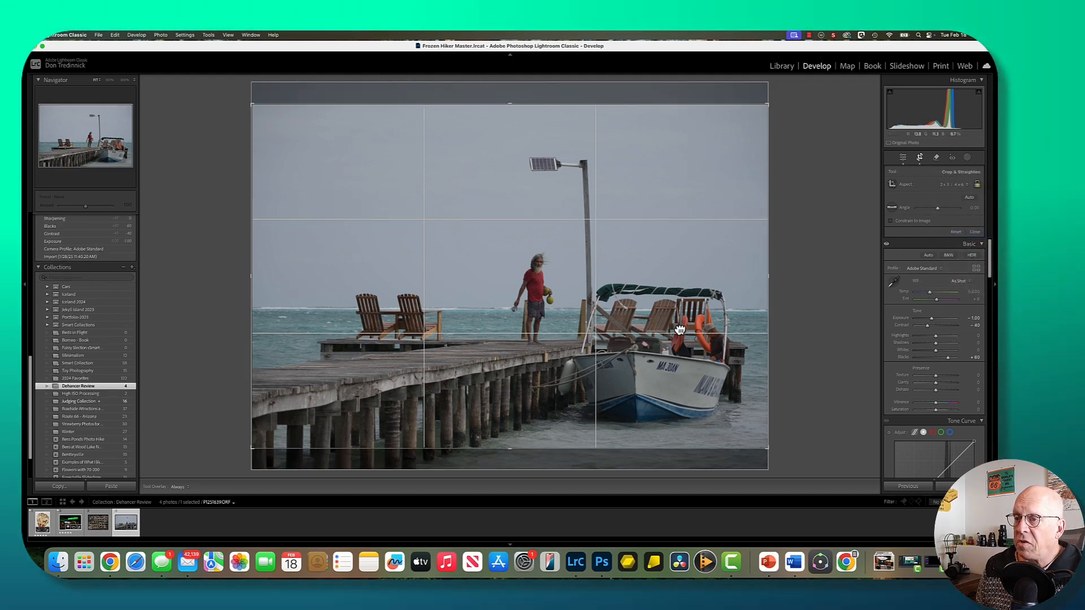
drag(679, 330, 682, 305)
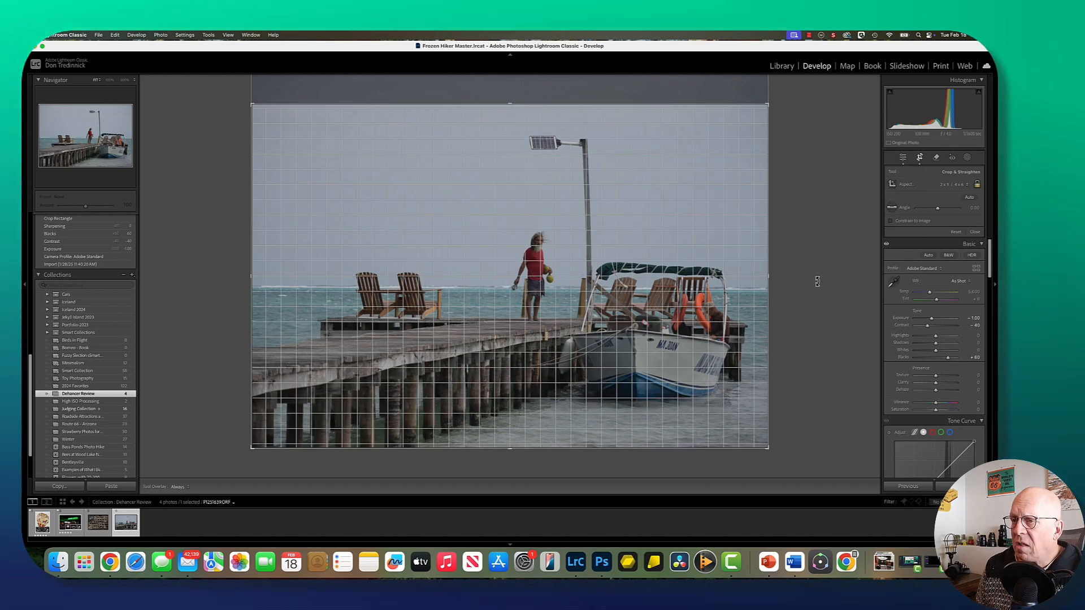
Step: Rotate the photo slightly within the crop to level the horizon and apply the crop
drag(817, 281, 817, 280)
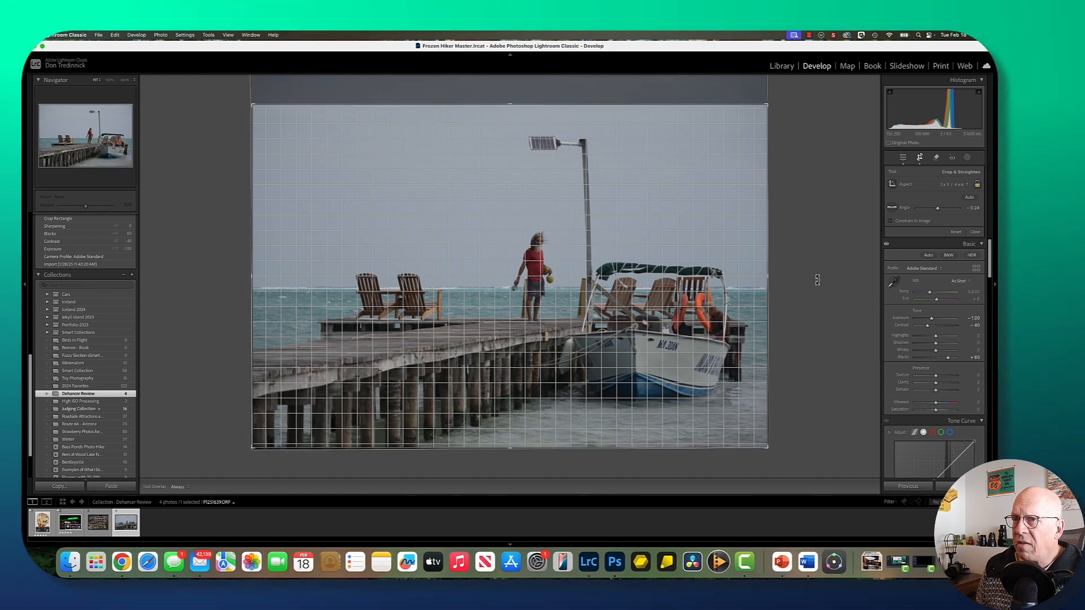
drag(817, 280, 817, 281)
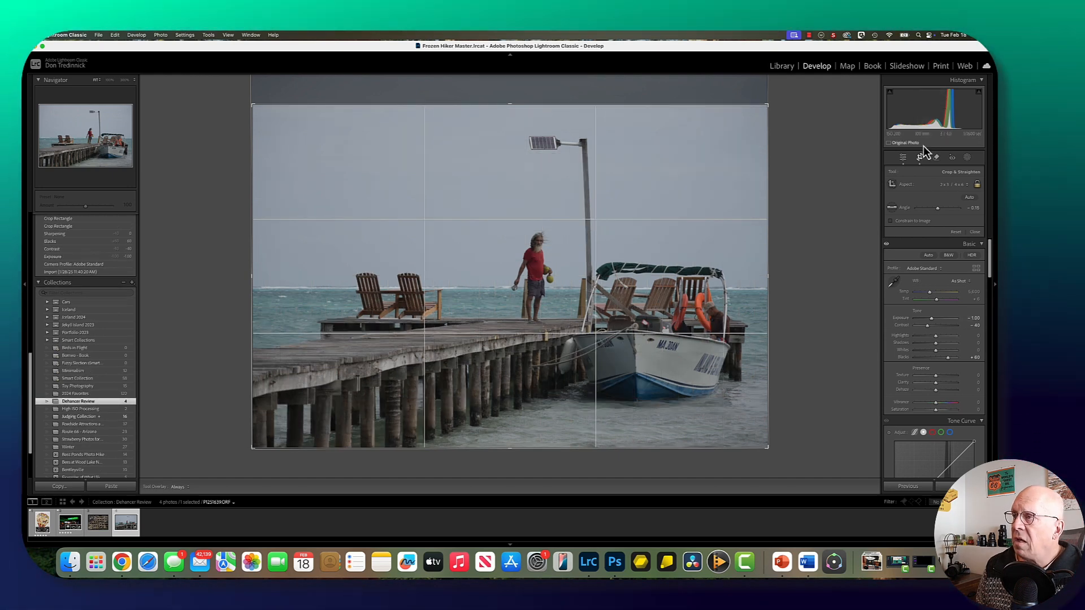
click(906, 159)
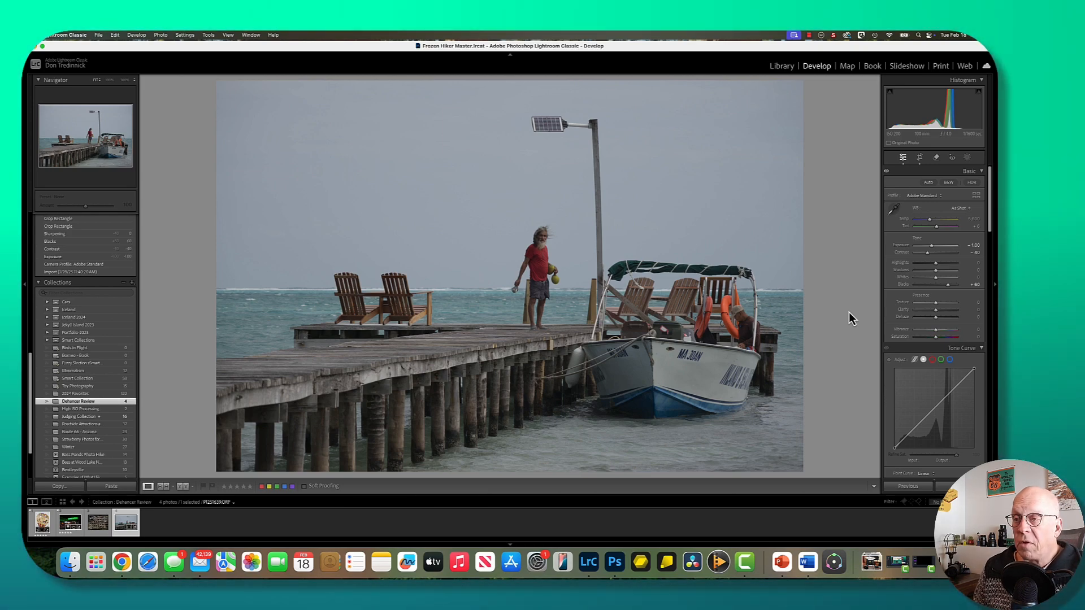
Step: Send the photo to Dehancer as a copy with Lightroom adjustments, using an uncompressed 16-bit sRGB TIFF
click(548, 236)
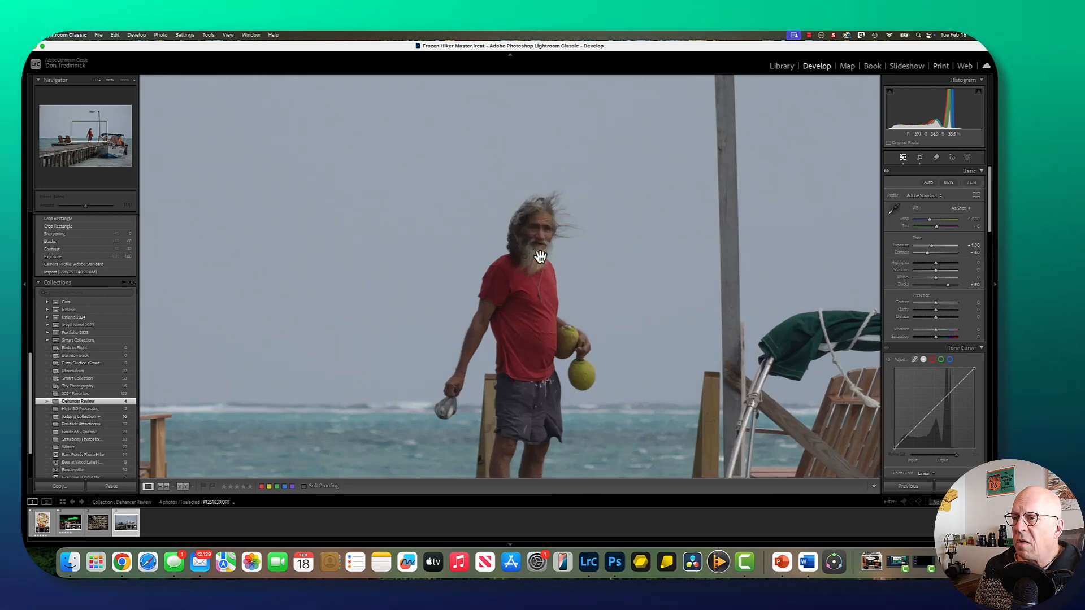
click(540, 257)
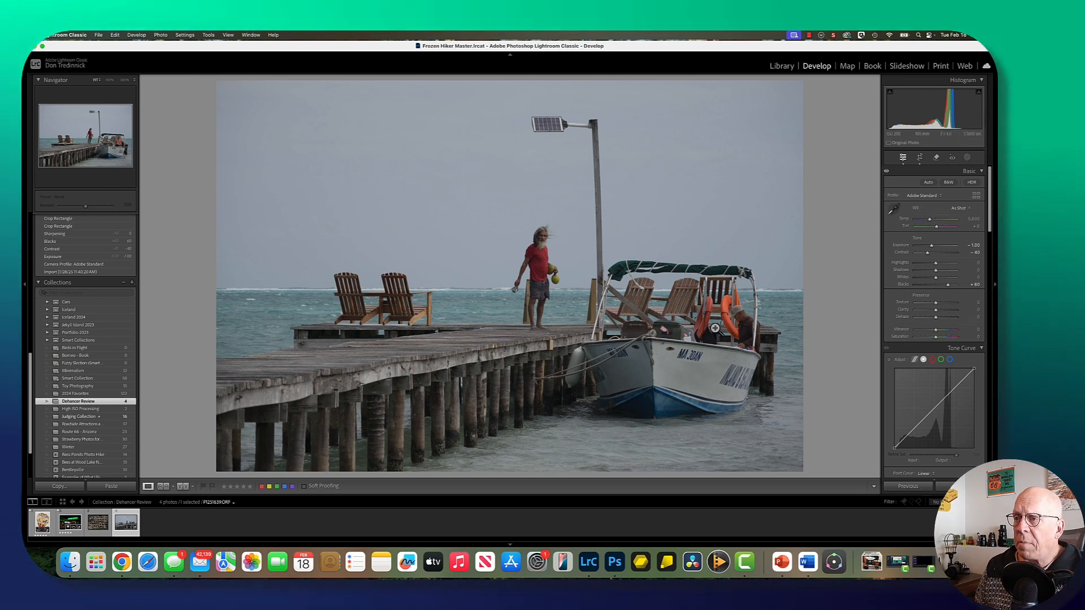
right_click(420, 252)
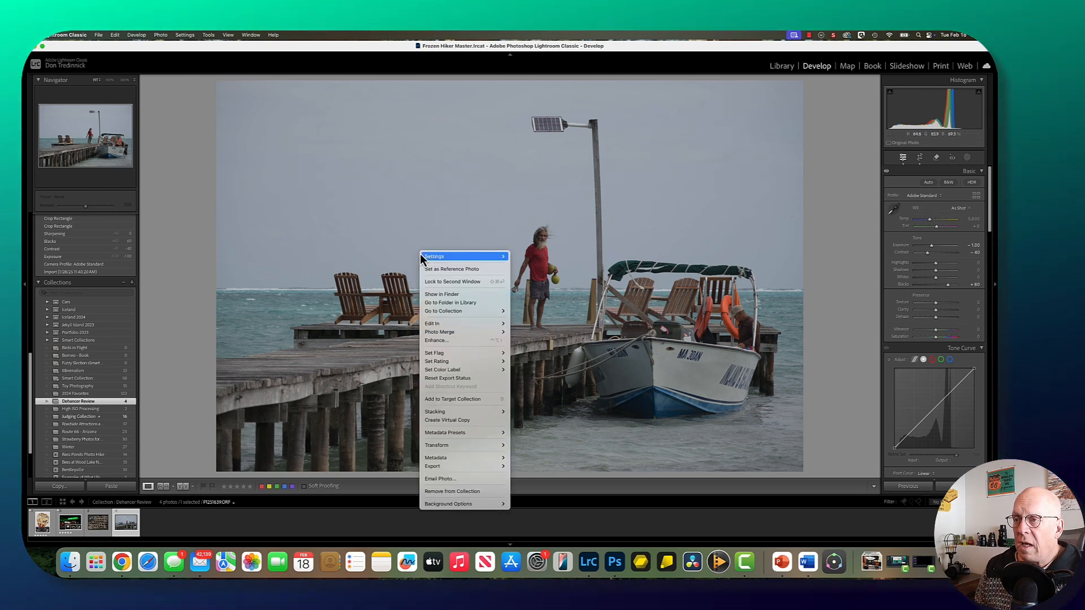
mouse_move(421, 258)
mouse_move(501, 322)
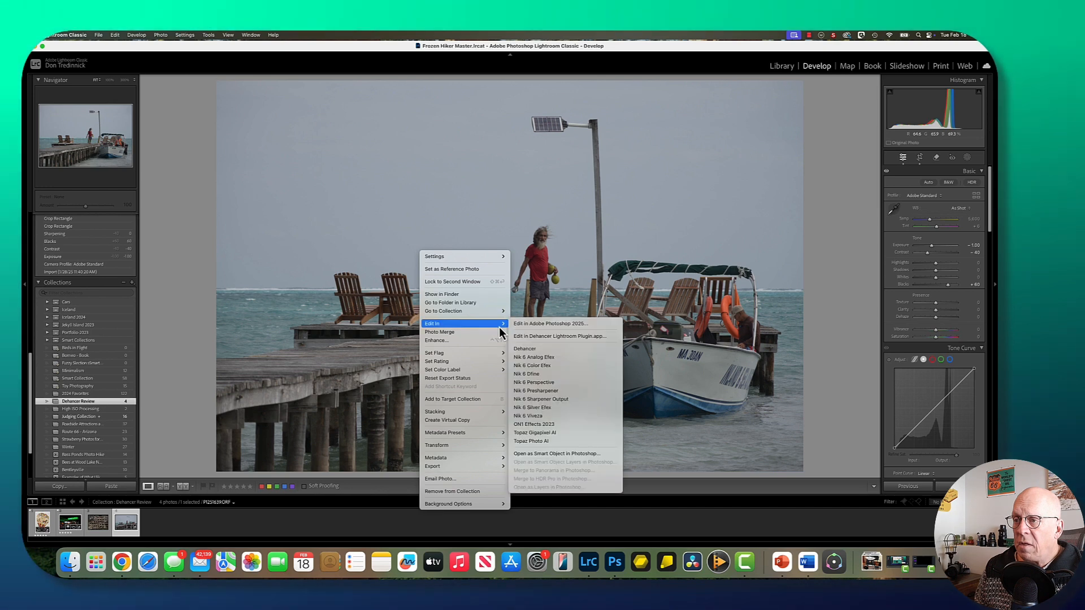
click(530, 352)
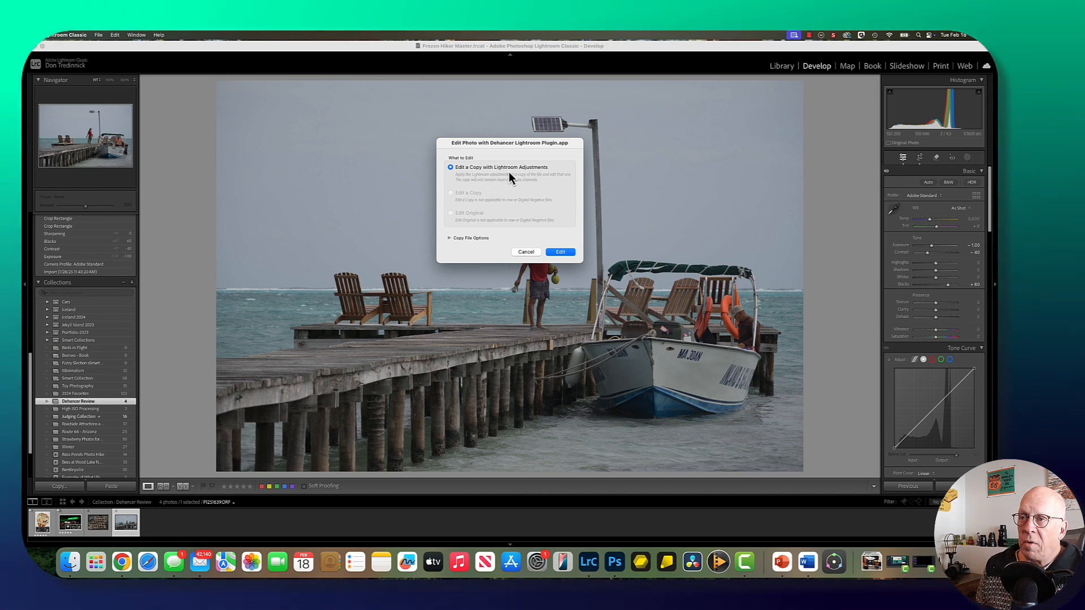
click(451, 238)
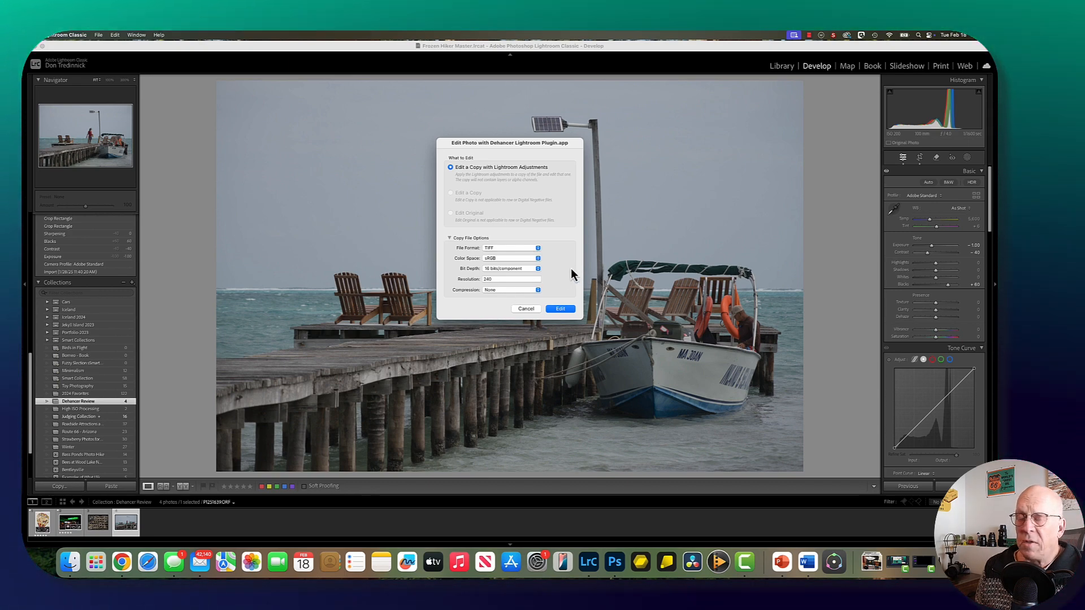
key(Return)
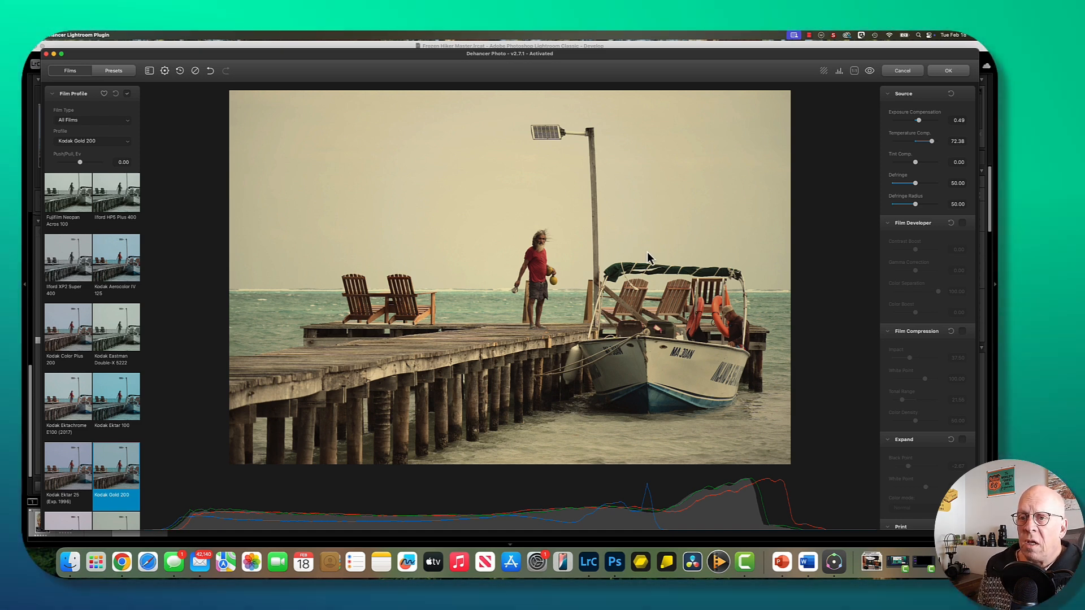
Step: Try the Kodak Ektar 25, Ektar 100 and Kodachrome 64 film profiles against Kodak Gold 200, ending on Kodak Gold 200
scroll(116, 338, down, 2)
scroll(117, 336, down, 2)
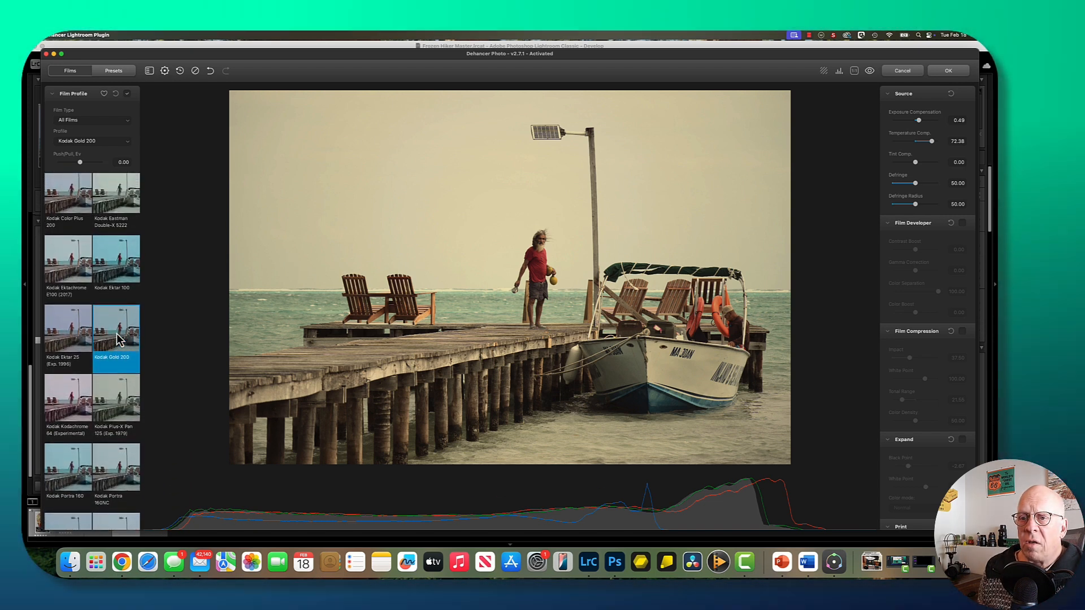
click(67, 341)
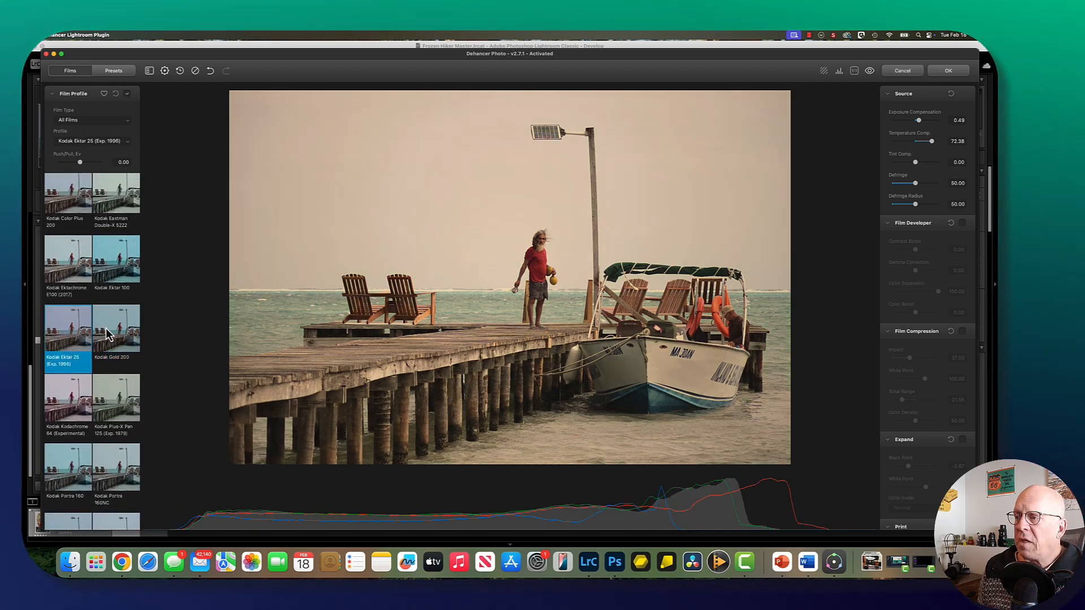
click(109, 277)
scroll(74, 344, down, 1)
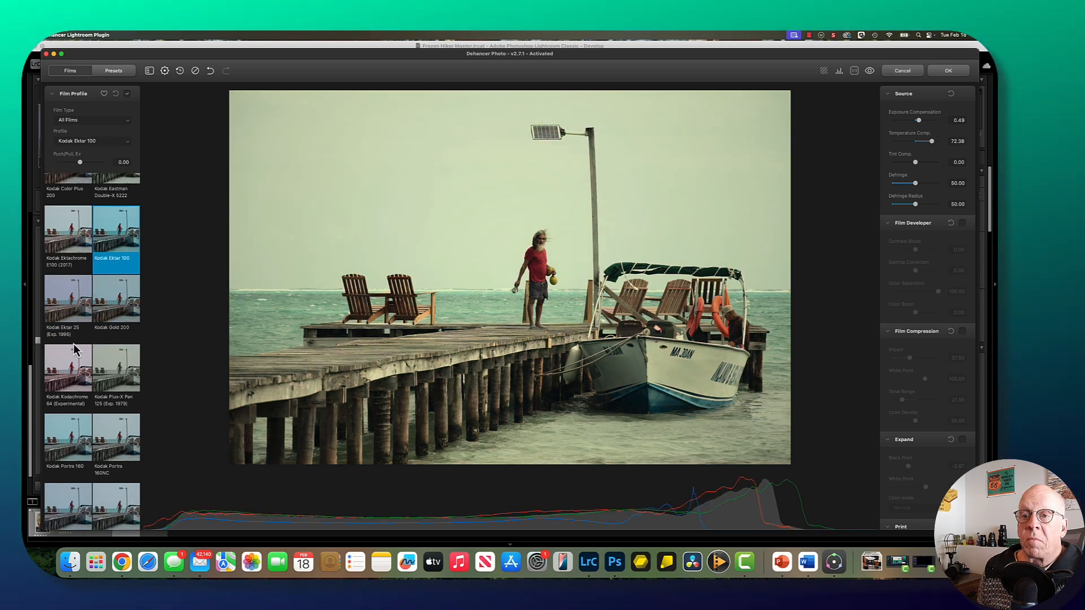
click(64, 379)
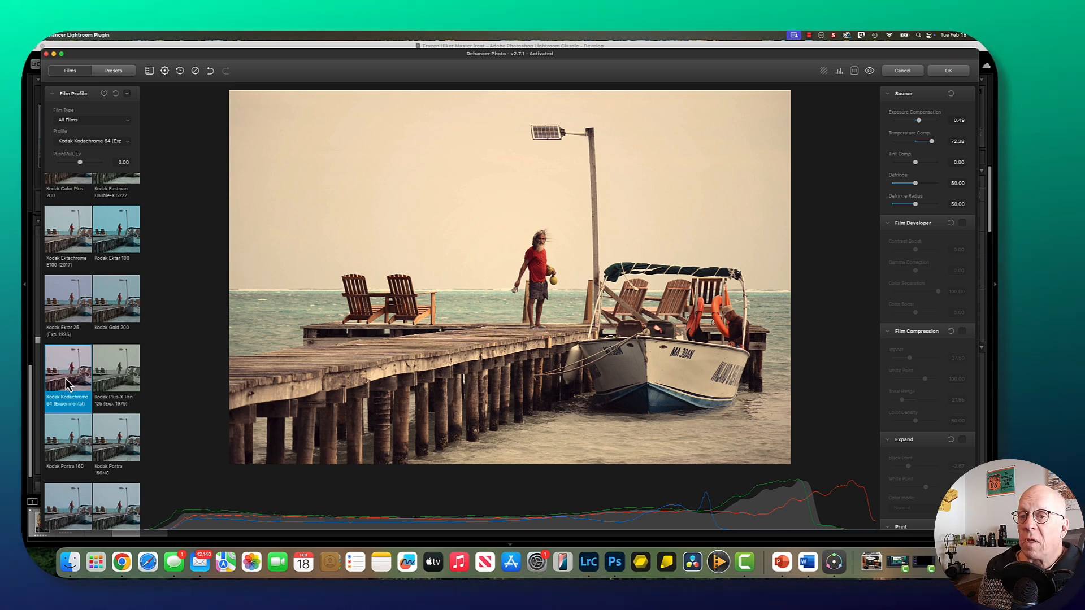
click(118, 311)
click(71, 377)
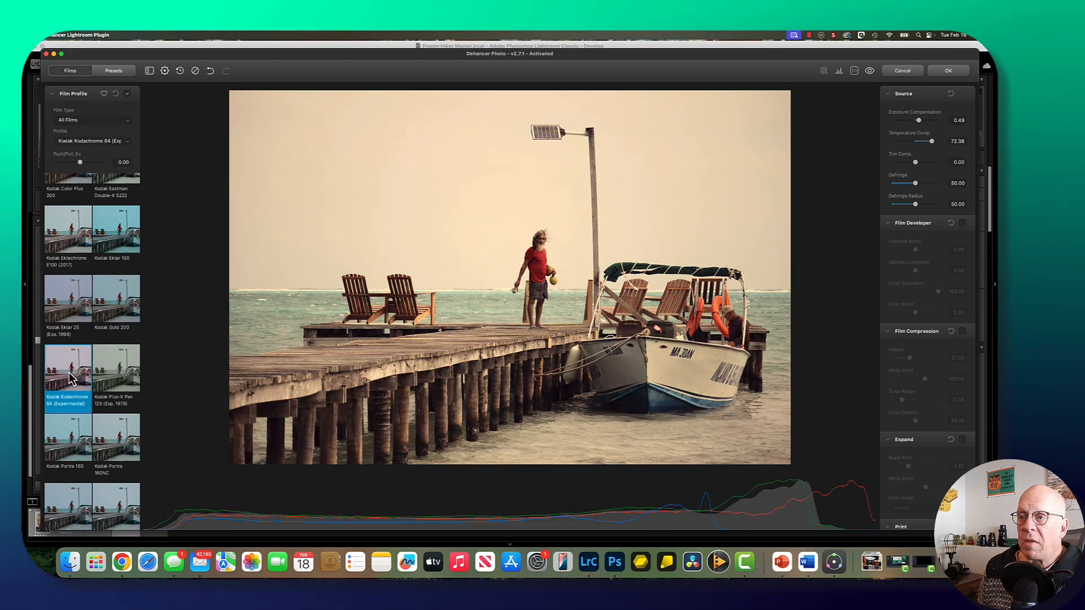
click(120, 313)
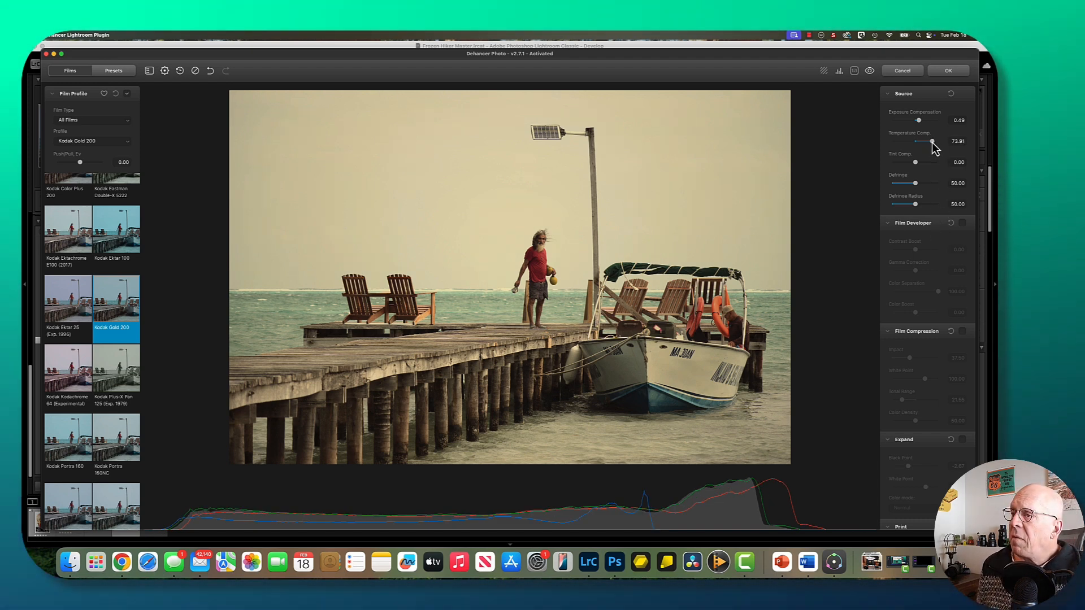
Step: Lower the source temperature compensation to about 30.79
mouse_move(932, 141)
mouse_down()
mouse_move(890, 148)
mouse_move(925, 153)
mouse_up()
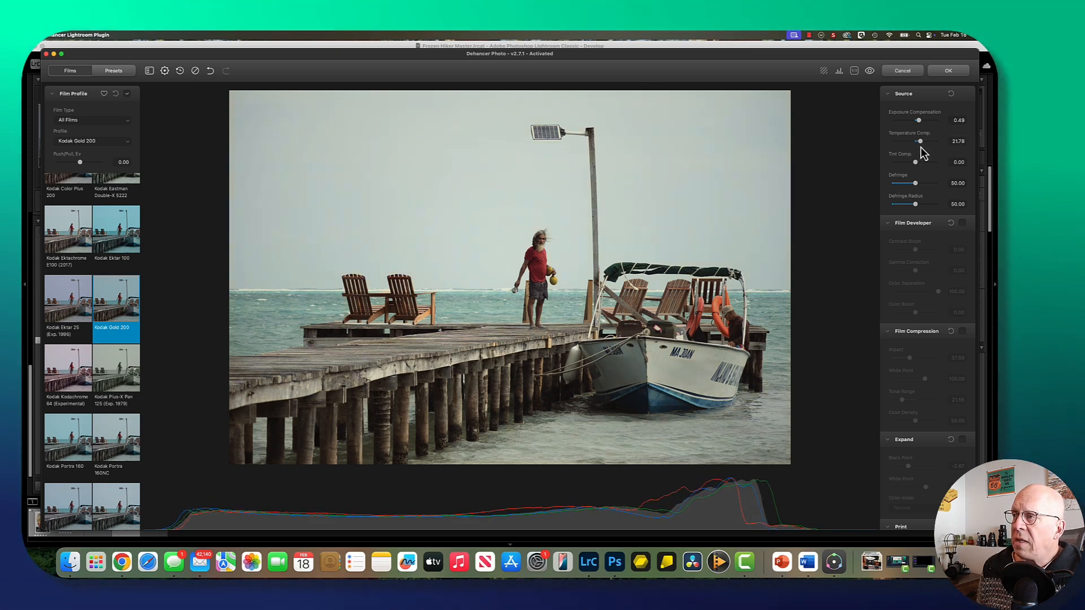
drag(922, 148, 923, 148)
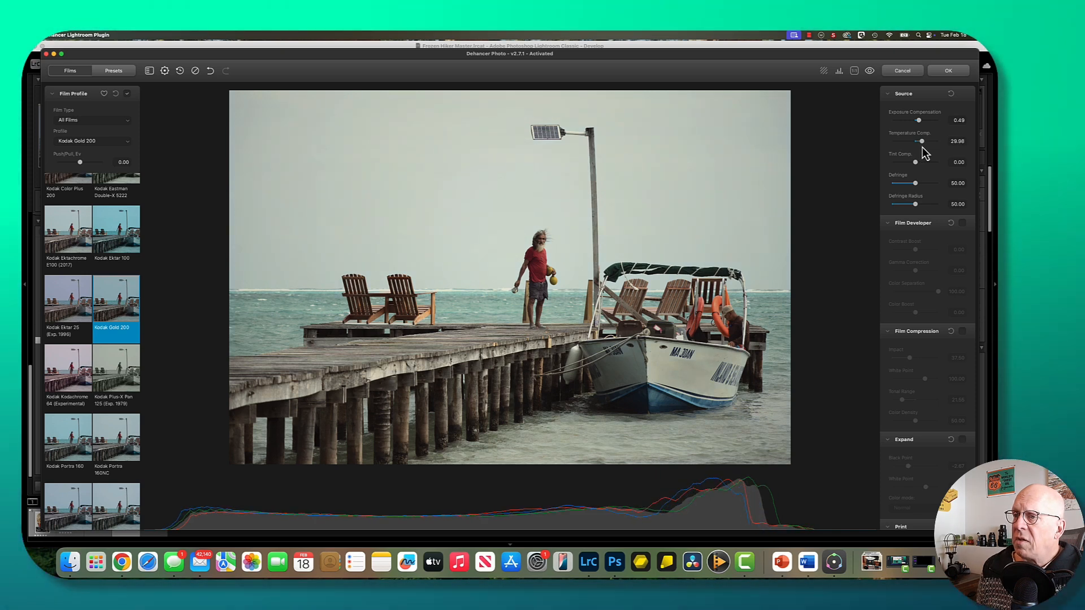
drag(922, 147, 922, 147)
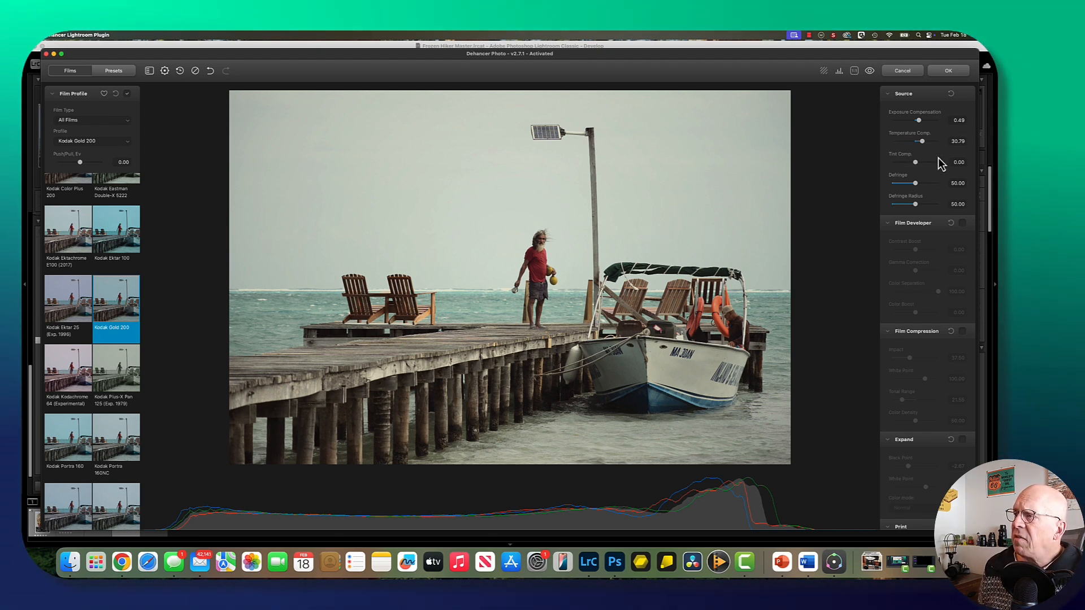
Step: Try a brighter source exposure compensation, ending on about 0.48
drag(919, 120, 919, 121)
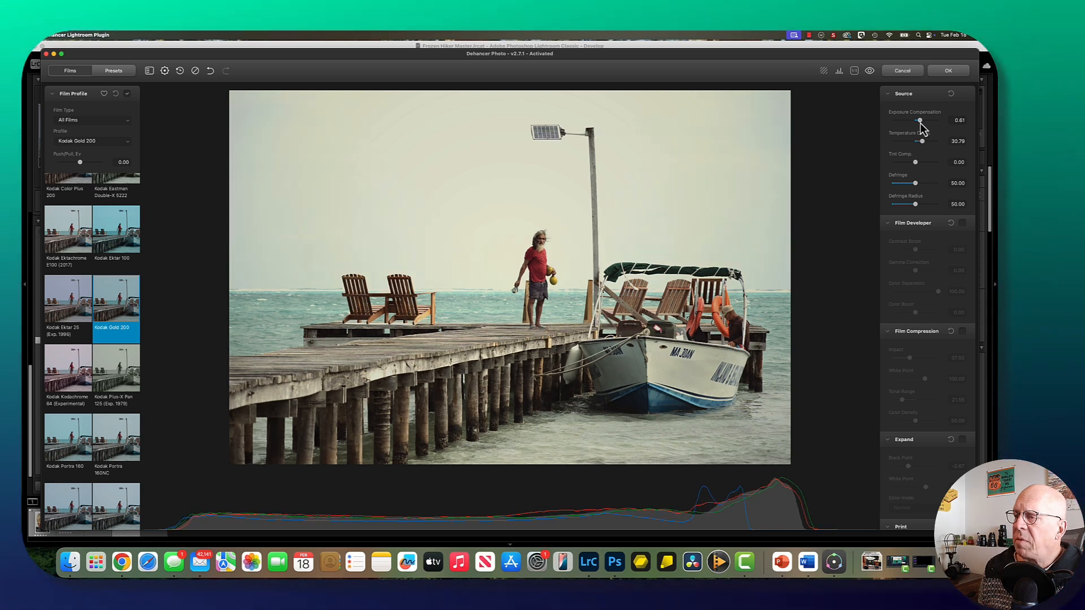
drag(920, 121, 919, 121)
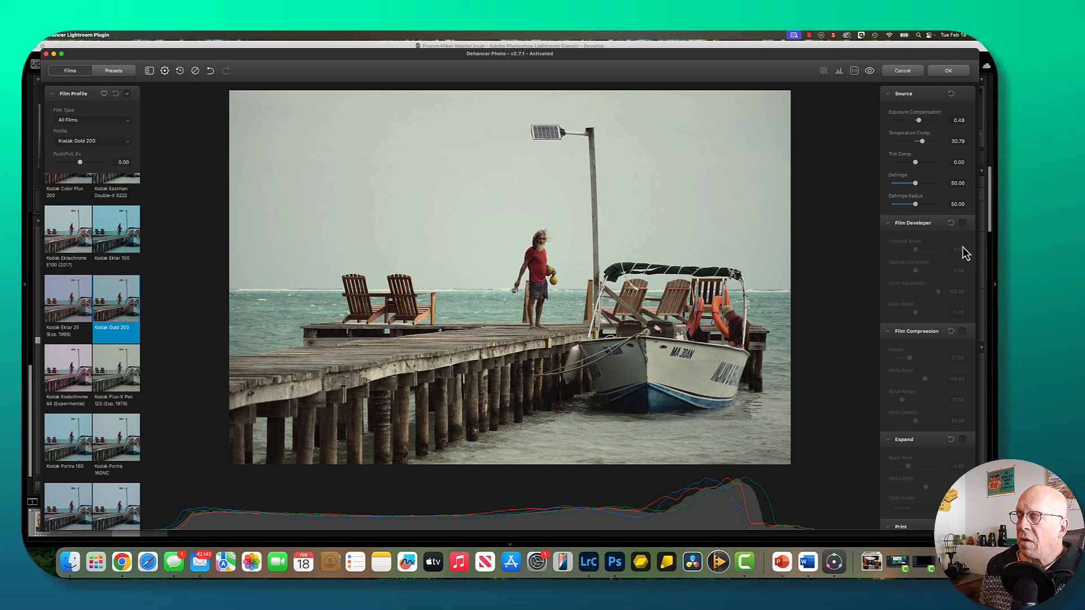
Step: Enable Film Developer and set contrast boost to about -10.17, gamma correction to -1.86 and color separation to 70.18
click(963, 223)
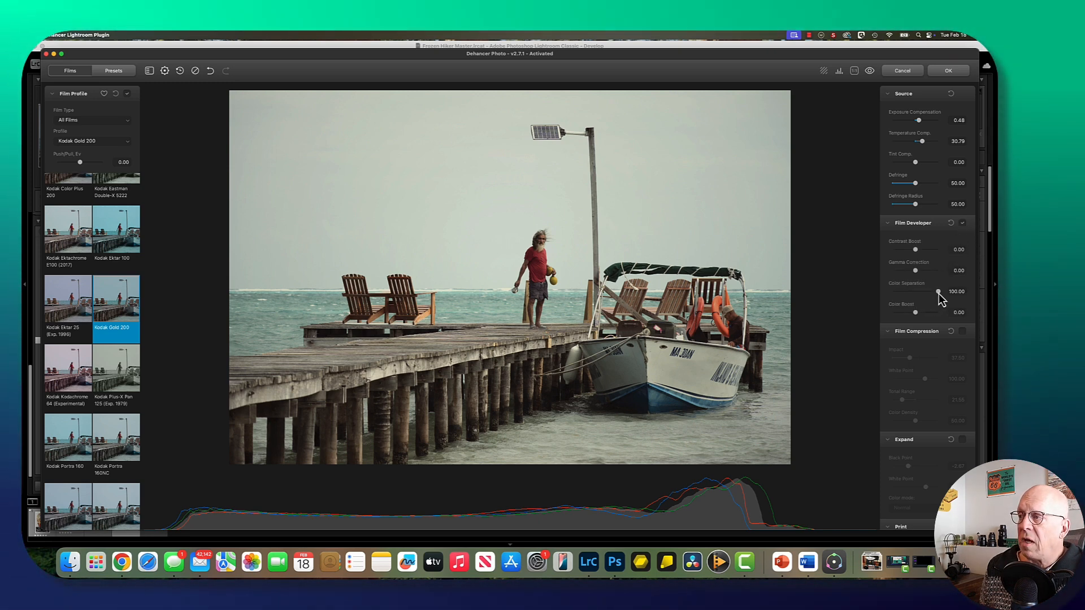
drag(938, 293, 910, 252)
drag(913, 252, 913, 253)
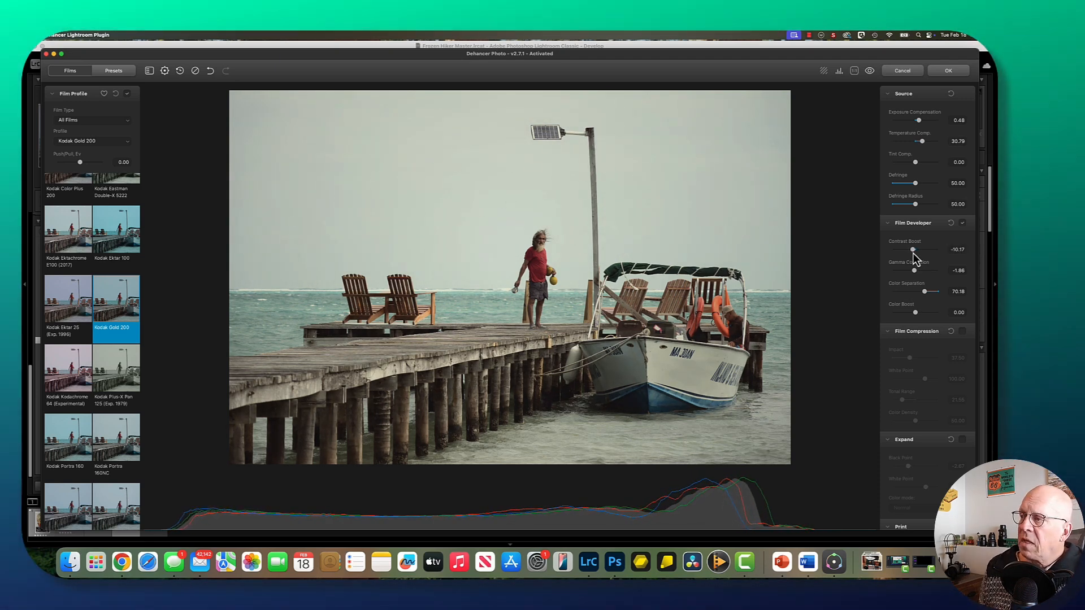
Step: Enable Film Compression and set impact to about 38.61, white point to 100.96 and color density to 38.33
scroll(938, 272, down, 4)
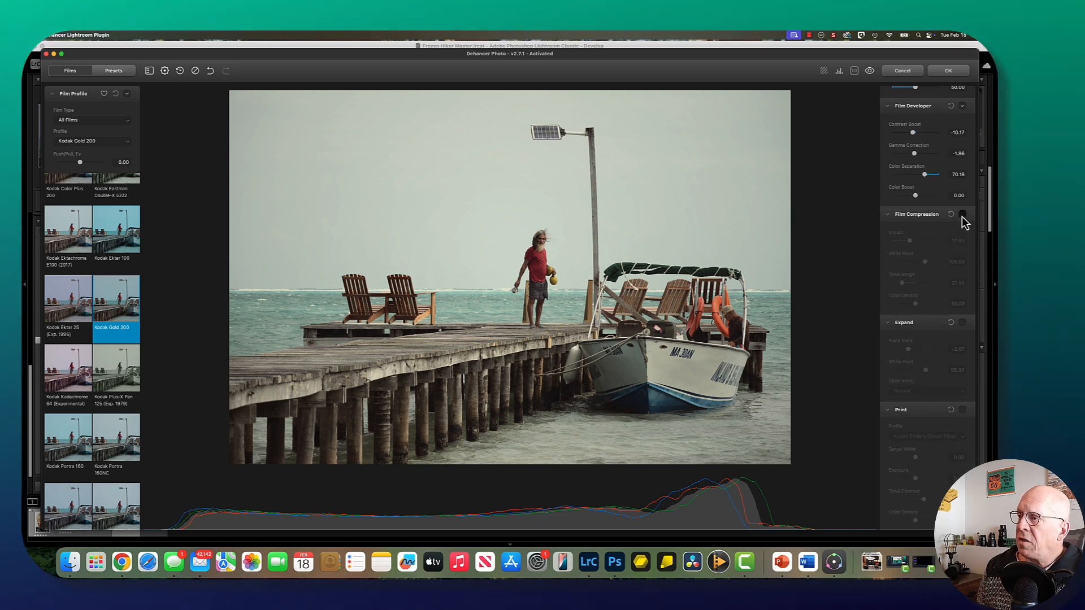
click(962, 215)
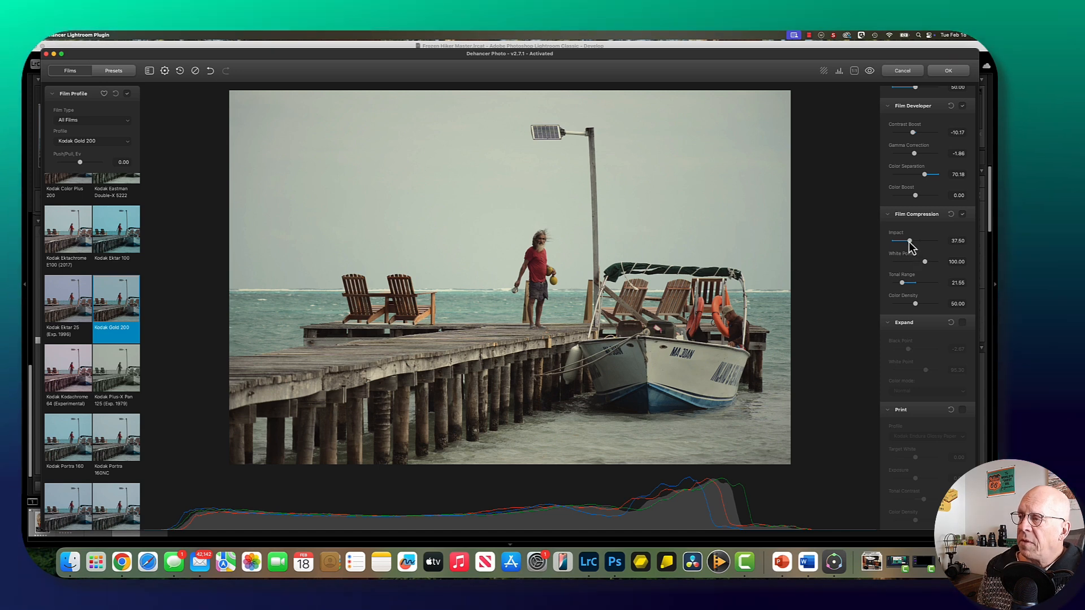
mouse_move(909, 242)
mouse_down()
mouse_move(894, 242)
mouse_move(938, 242)
mouse_move(912, 253)
mouse_up()
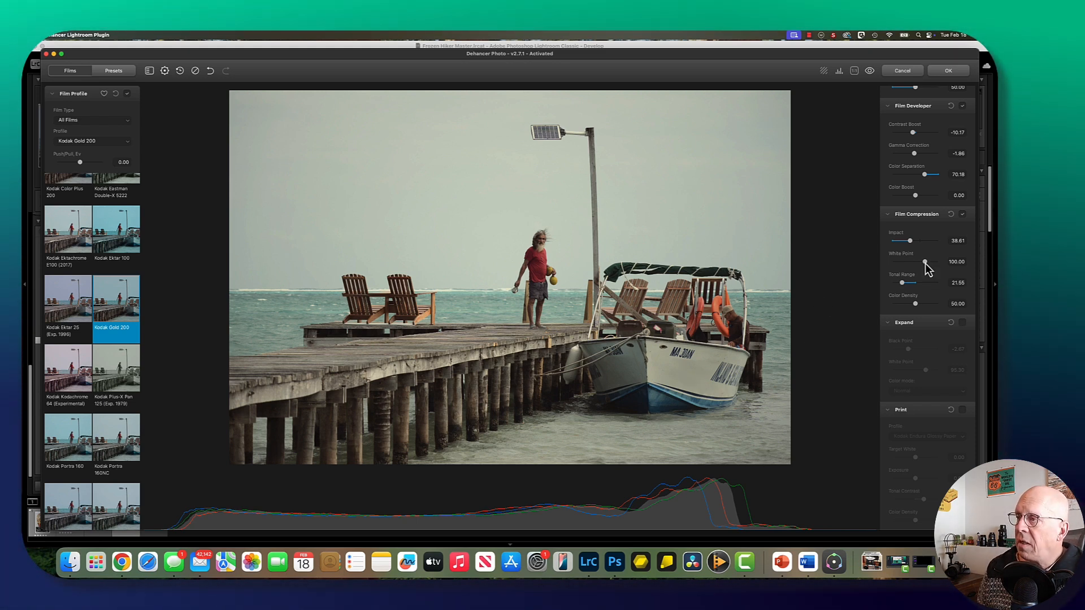
mouse_move(924, 263)
mouse_down()
mouse_move(892, 265)
mouse_move(925, 266)
mouse_up()
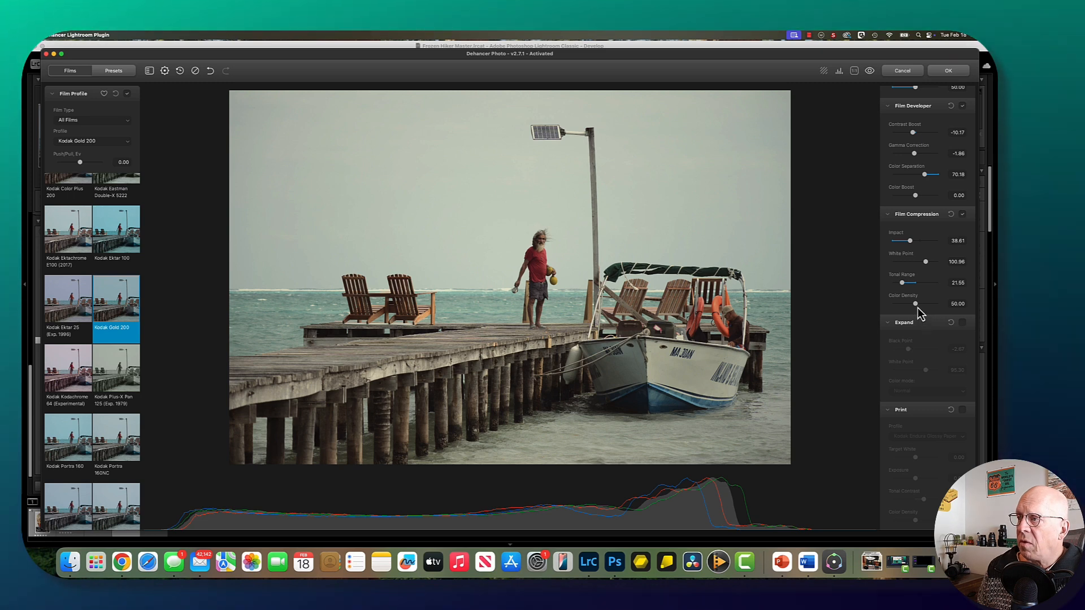
mouse_move(916, 304)
mouse_down()
mouse_move(938, 305)
mouse_move(896, 310)
mouse_move(910, 310)
mouse_up()
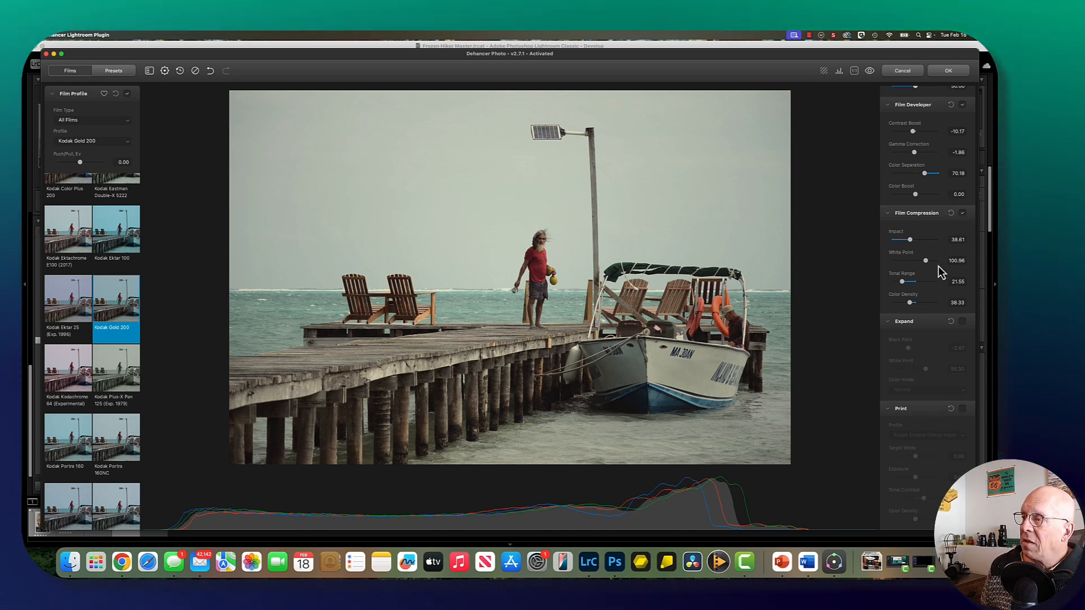
Step: Enable Print with the Kodak Endura Glossy Paper profile, setting exposure to about 0.46, tonal contrast 9.52, color density 14.10 and saturation 92.01
scroll(938, 272, down, 3)
scroll(938, 271, down, 3)
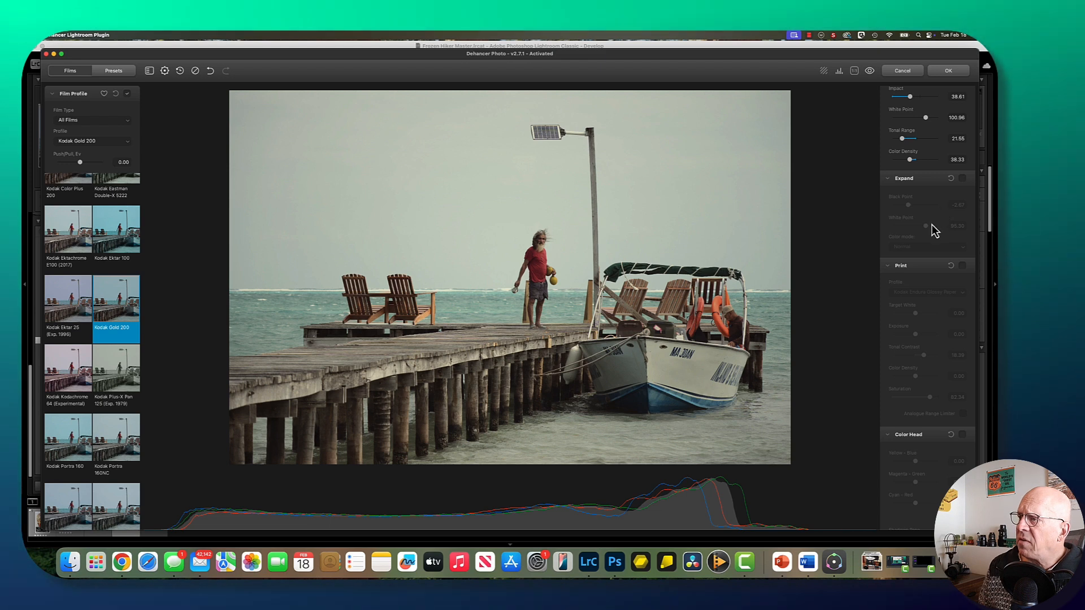
click(963, 266)
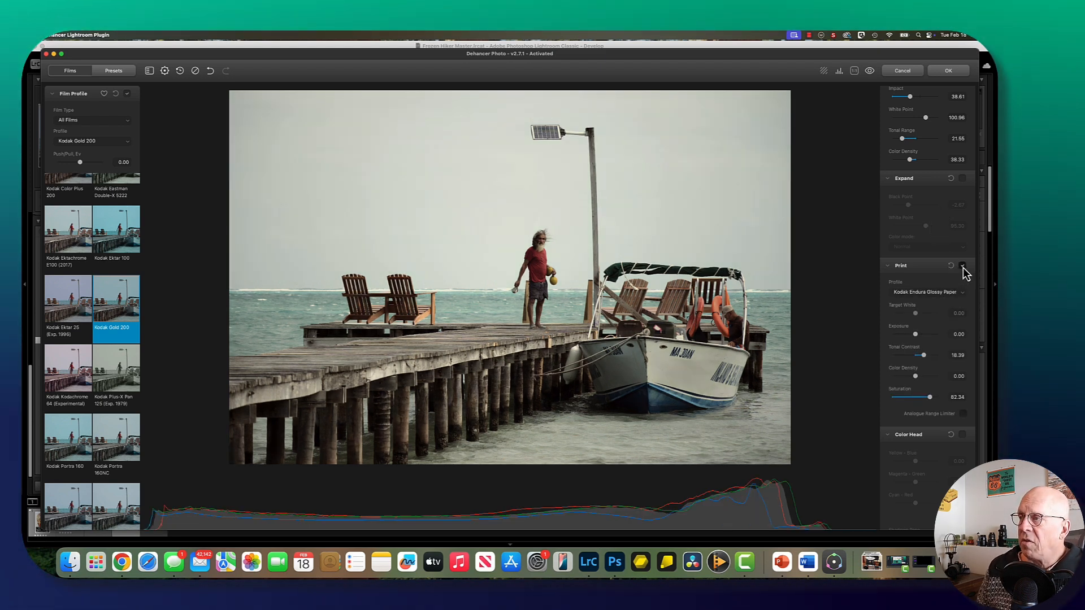
click(962, 266)
click(962, 266)
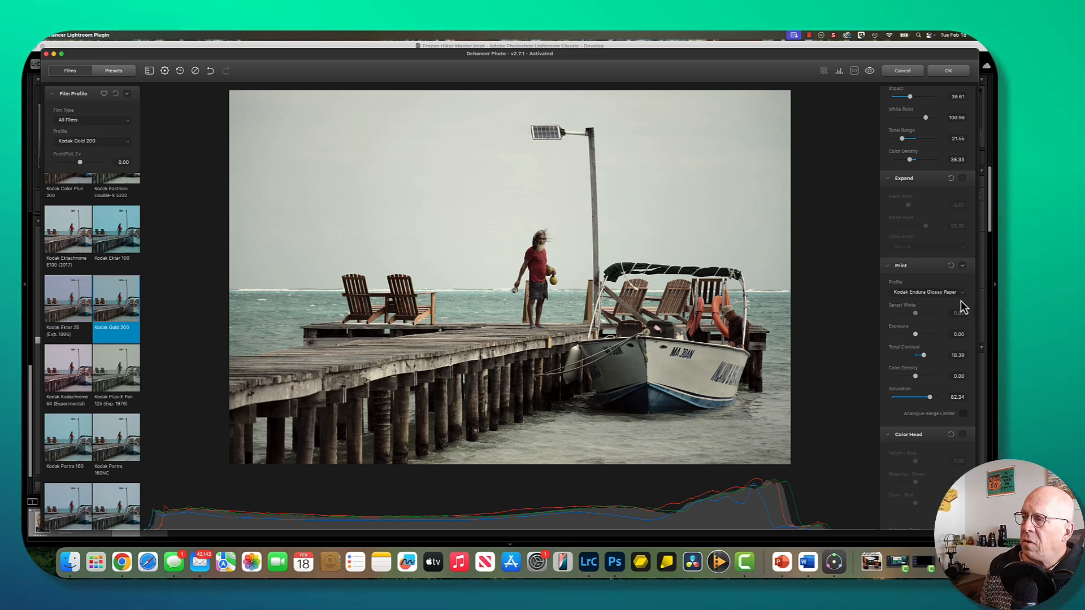
click(962, 296)
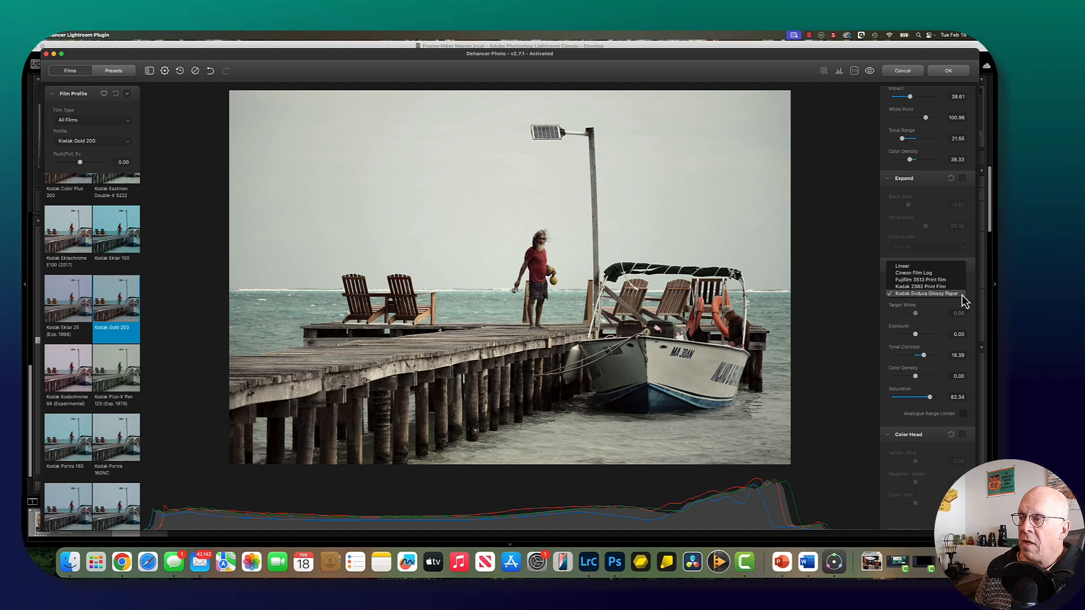
click(934, 293)
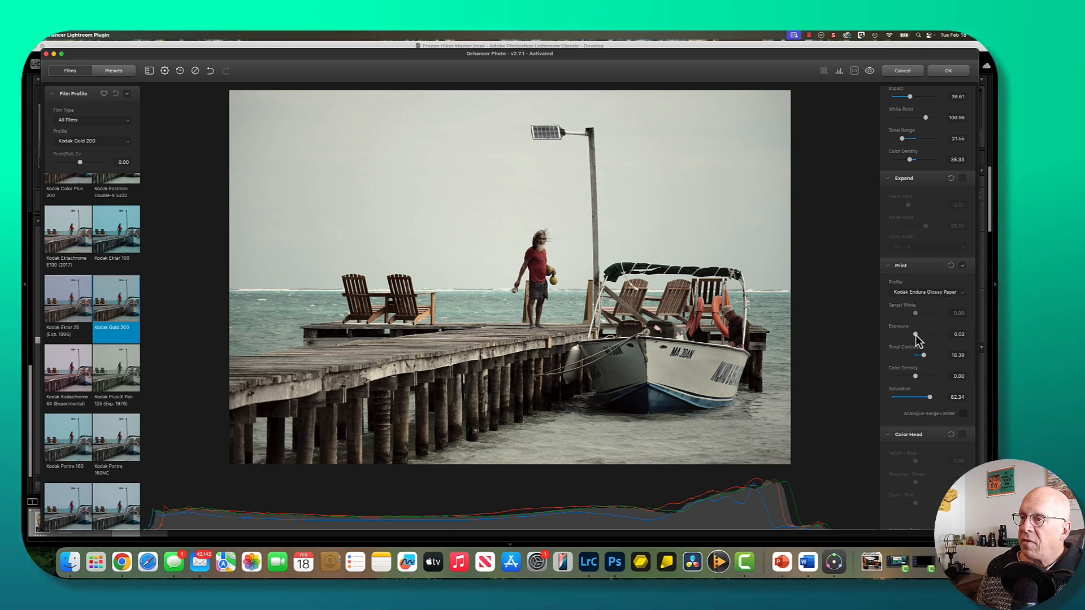
drag(916, 334, 918, 356)
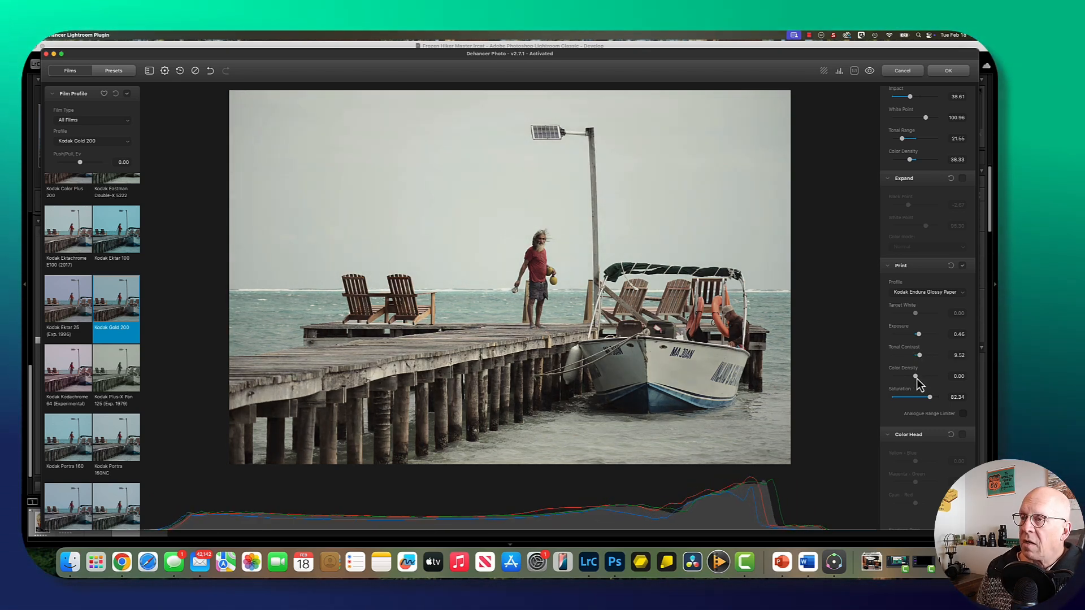
drag(916, 376, 935, 405)
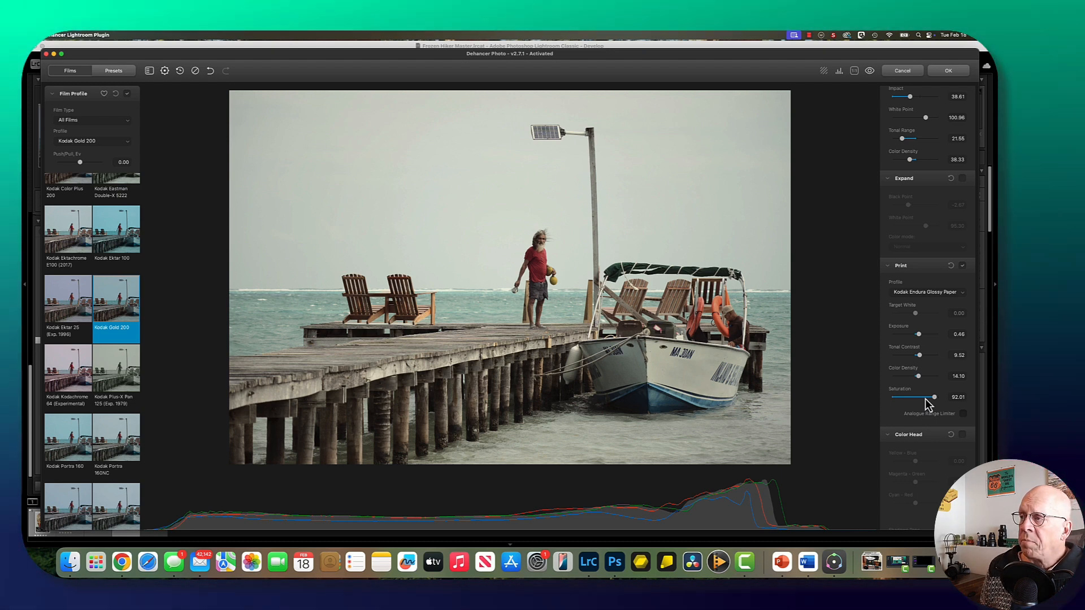
Step: Enable Film Grain and lower its midtones to about 53.96 and its highlights to about 8.09
scroll(926, 403, down, 5)
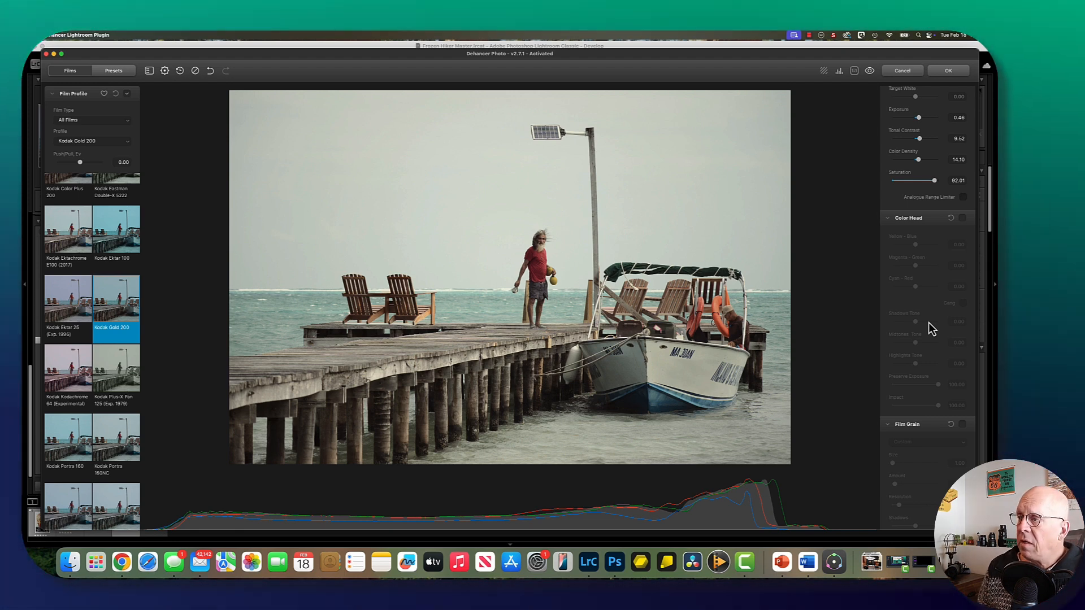
scroll(928, 322, up, 1)
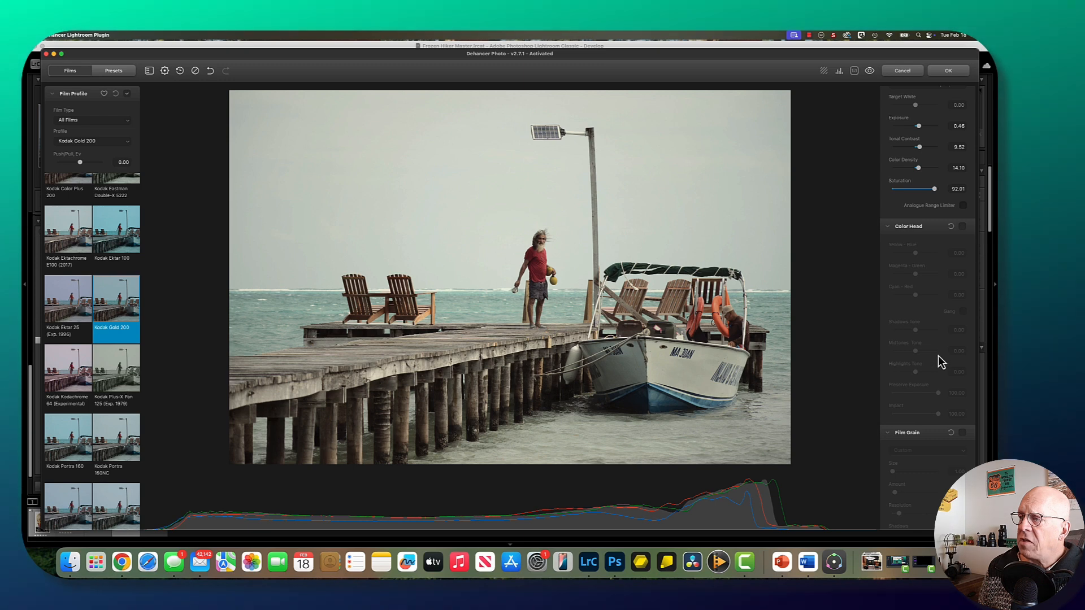
scroll(937, 355, down, 3)
scroll(938, 361, down, 10)
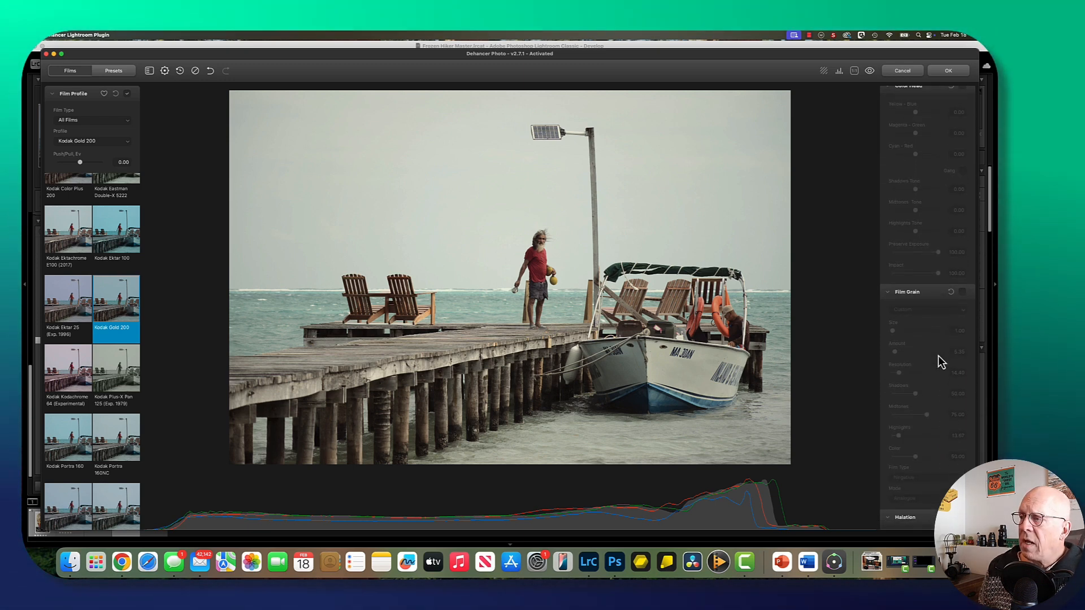
click(962, 292)
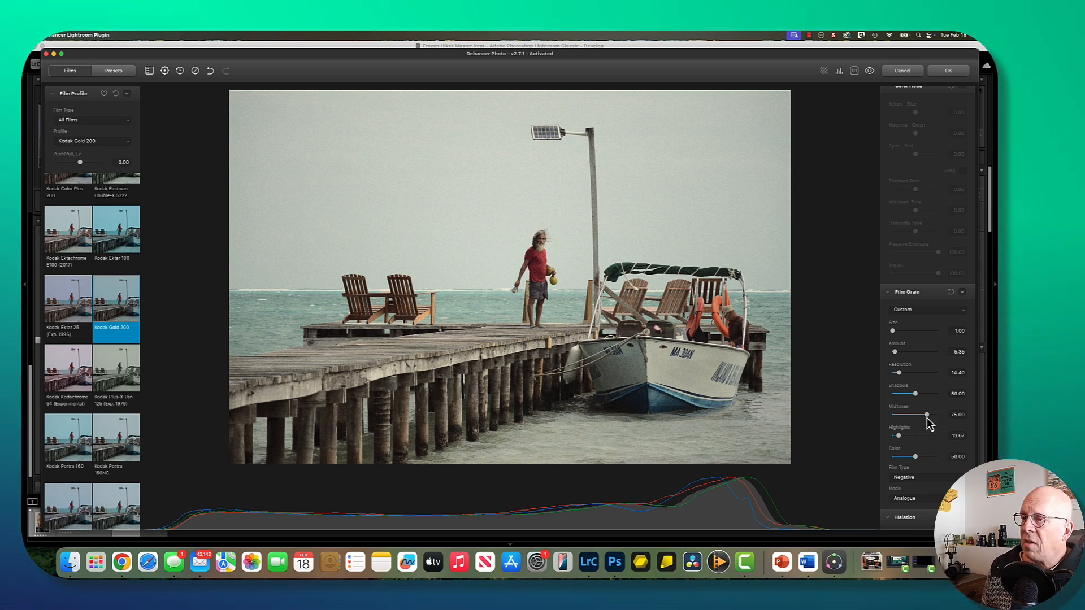
mouse_move(927, 415)
mouse_down()
mouse_move(879, 424)
mouse_move(913, 419)
mouse_up()
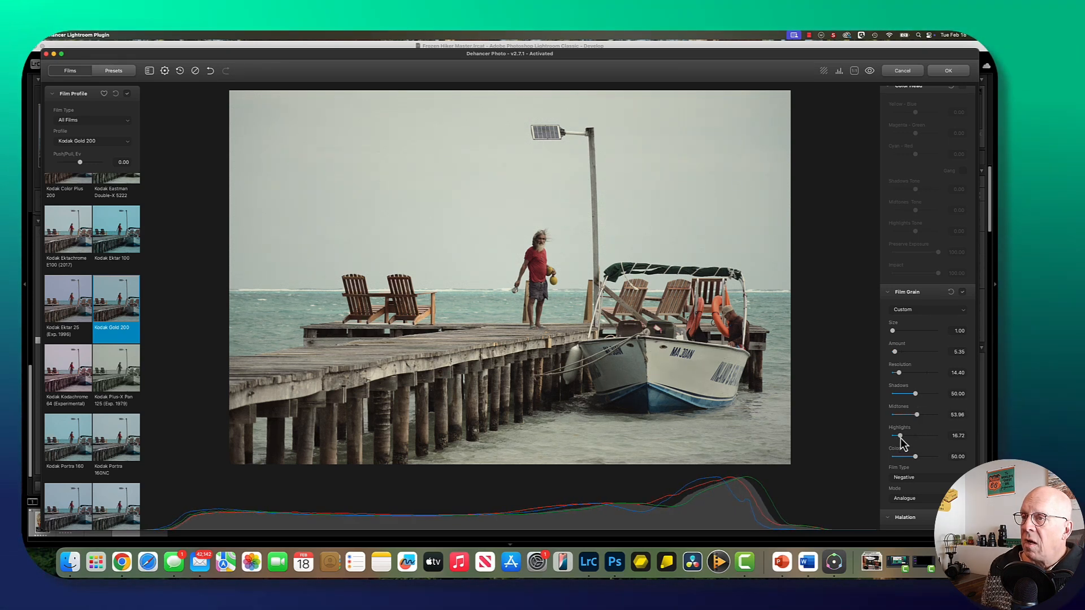
drag(900, 439, 896, 441)
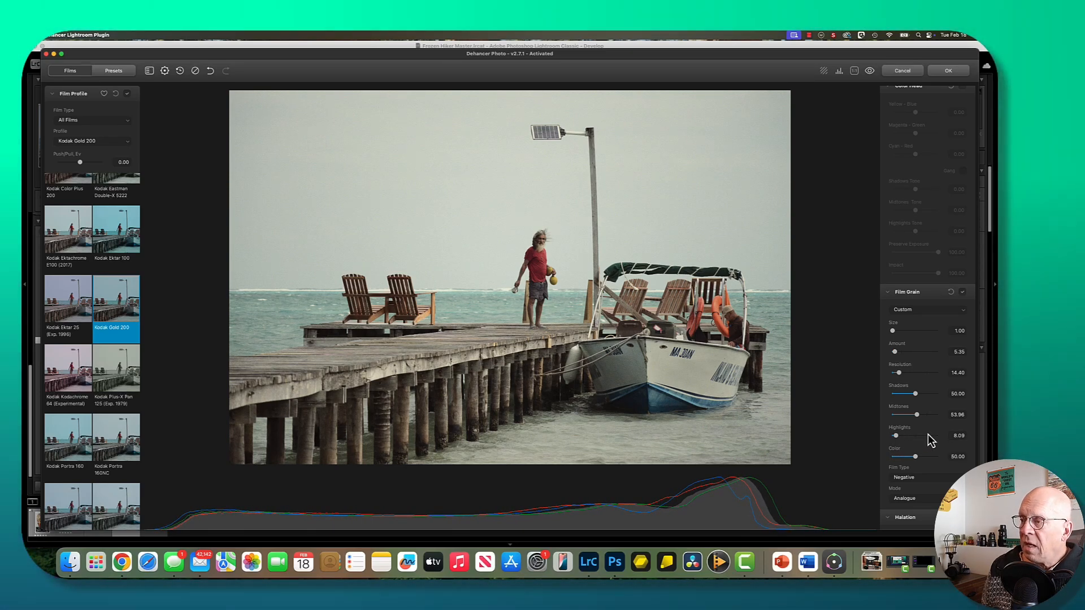
Step: Set the film grain amount to about 4.08, try a larger grain size and return the size to 1.00
scroll(929, 435, up, 1)
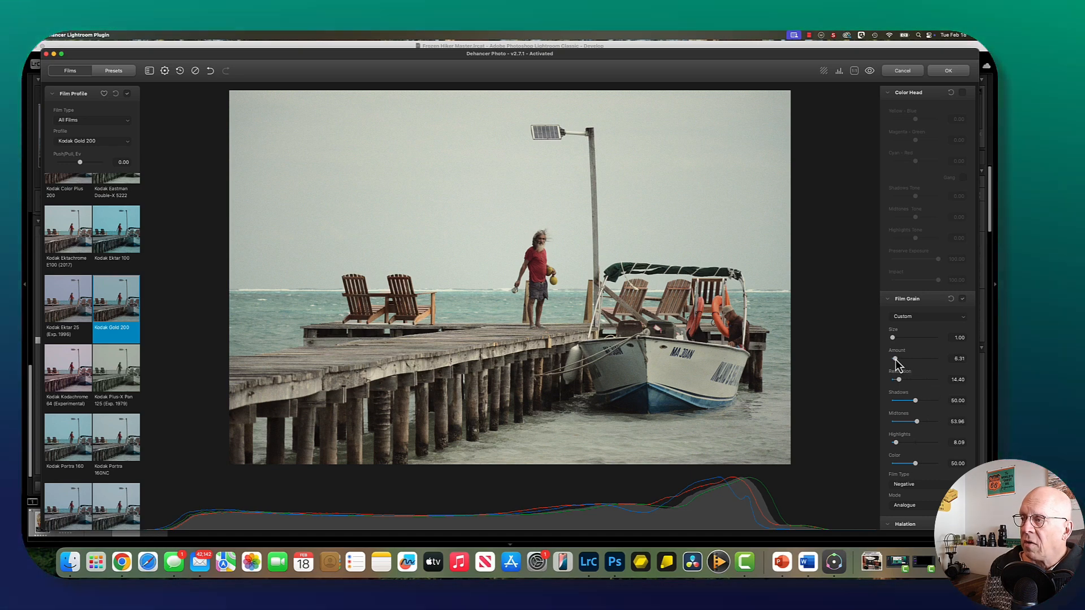
mouse_move(896, 358)
mouse_down()
mouse_move(955, 358)
mouse_move(876, 357)
mouse_move(893, 362)
mouse_up()
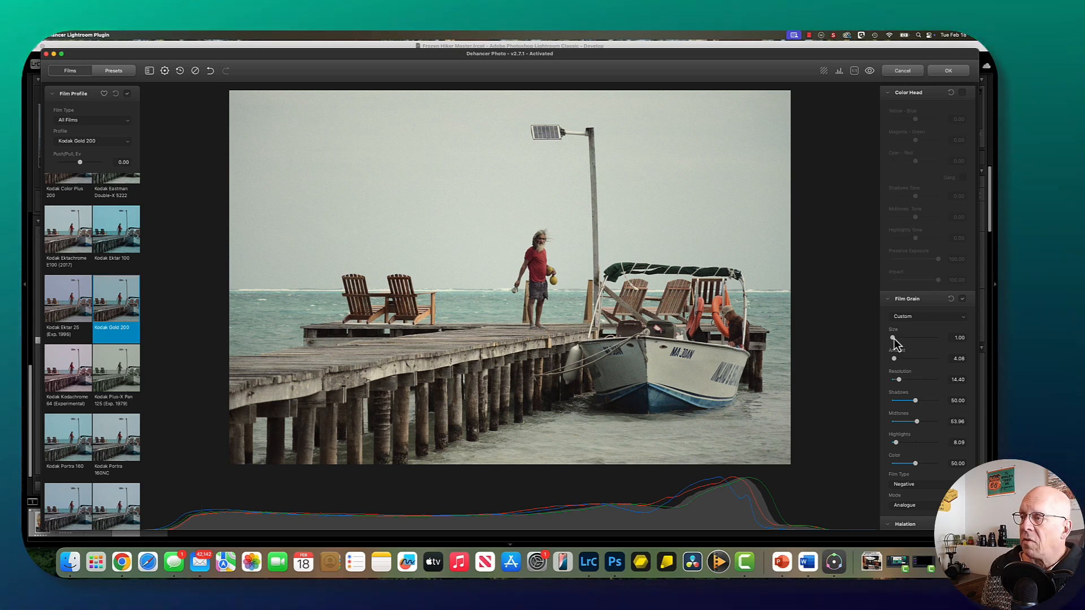
drag(894, 338, 973, 341)
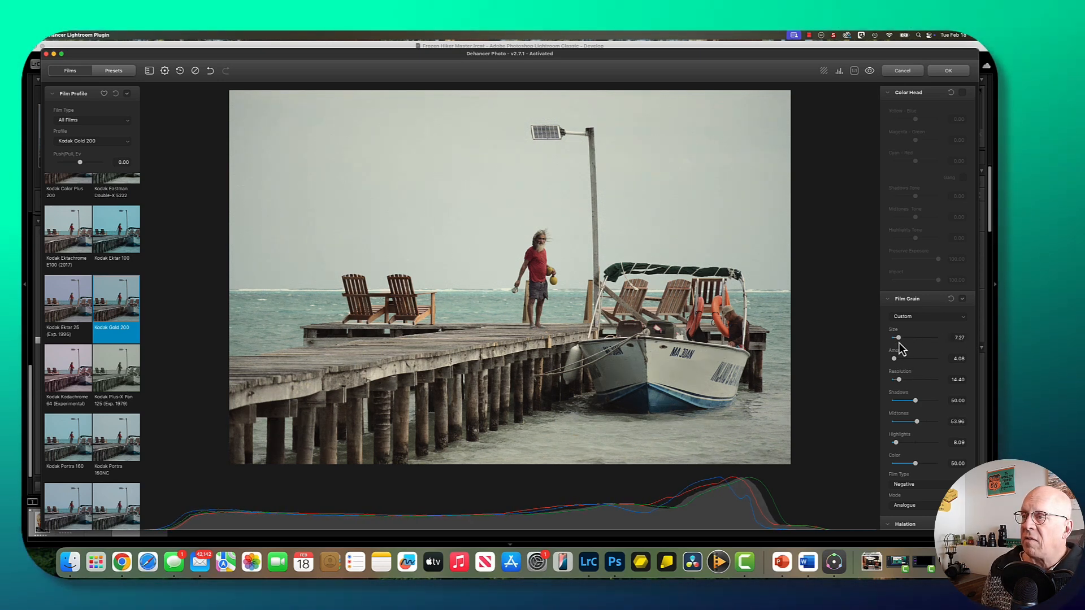
drag(899, 343, 889, 342)
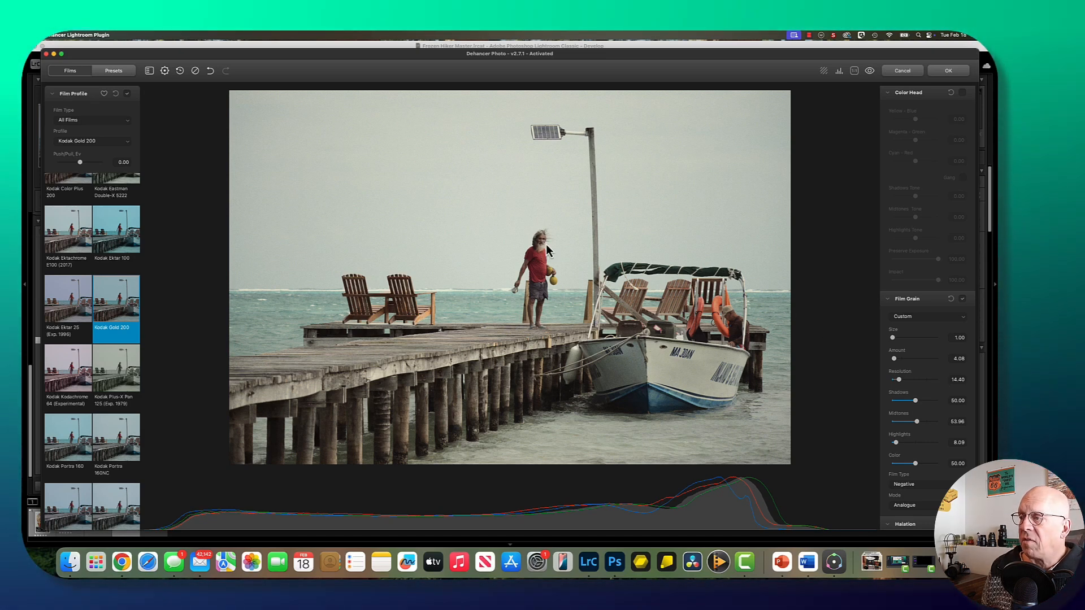
Step: Enable Bloom and set its highlights to about 69.38 and its impact to about 57.55
scroll(930, 378, down, 5)
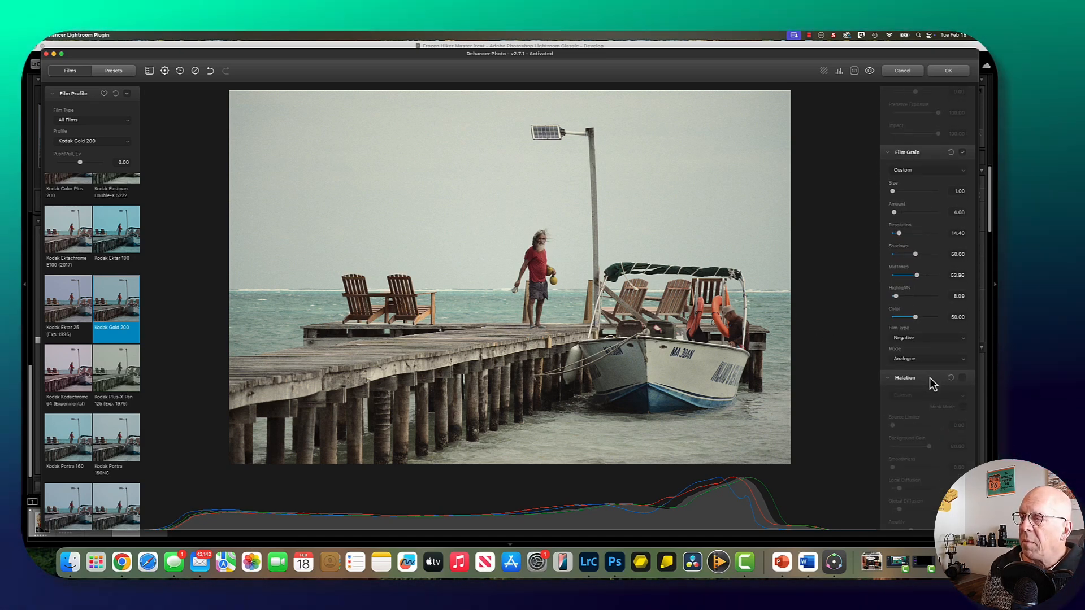
scroll(930, 377, down, 5)
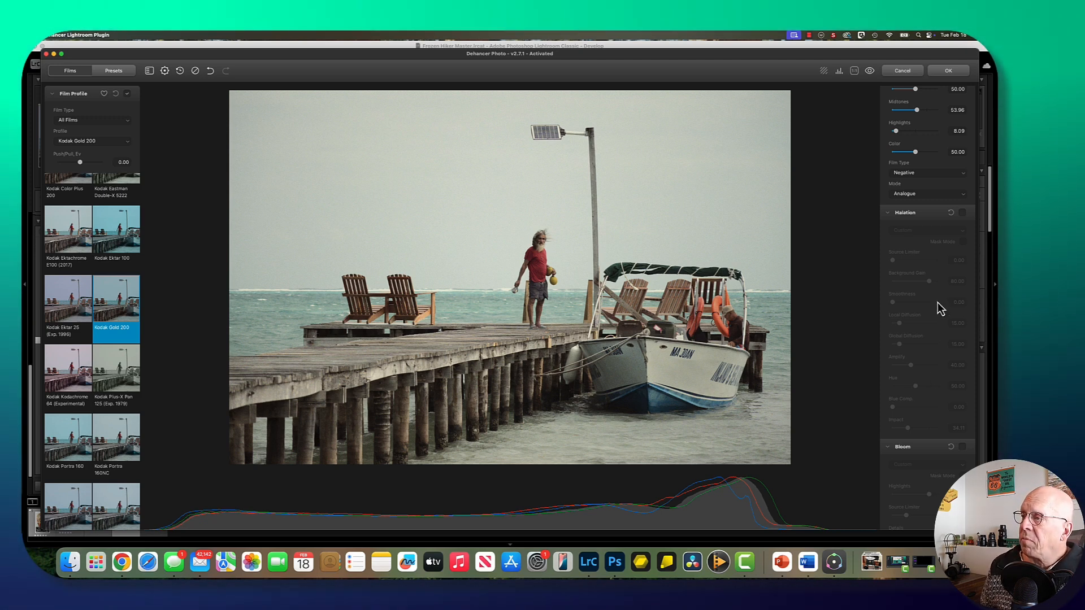
scroll(934, 304, up, 1)
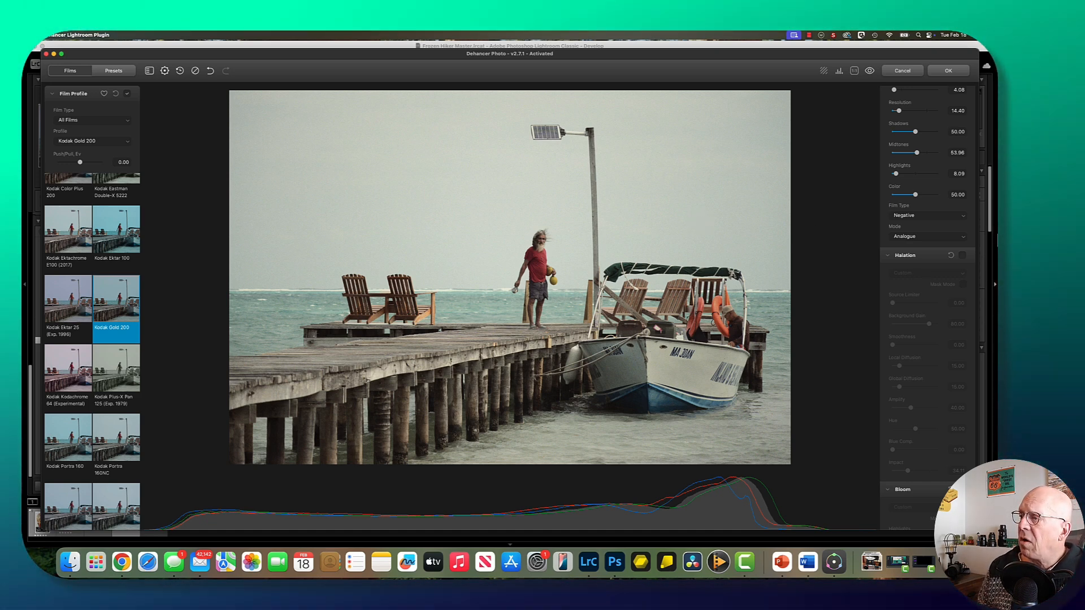
scroll(943, 310, down, 5)
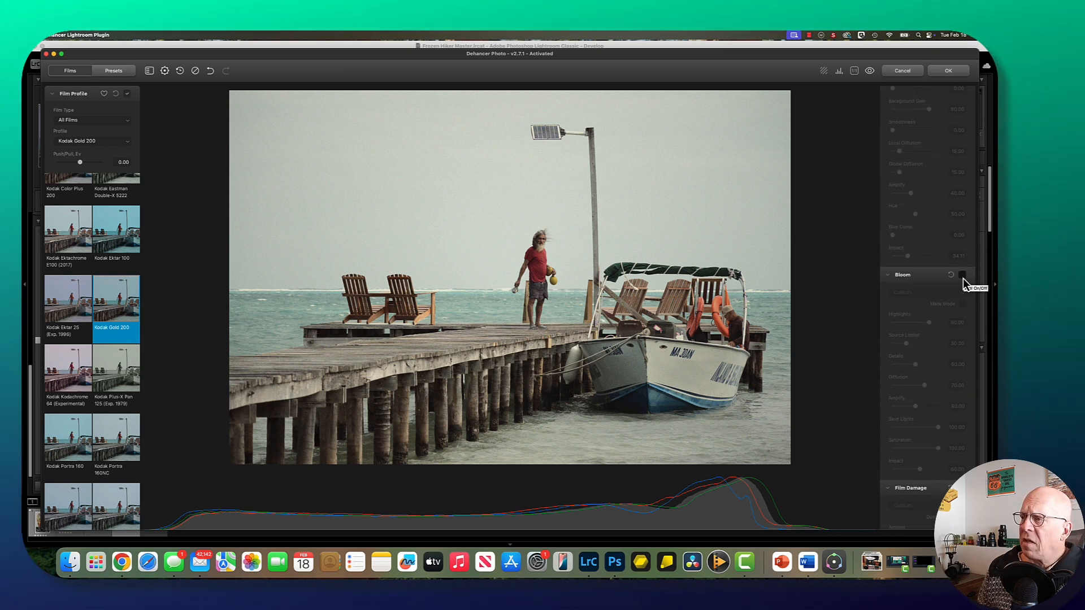
click(962, 275)
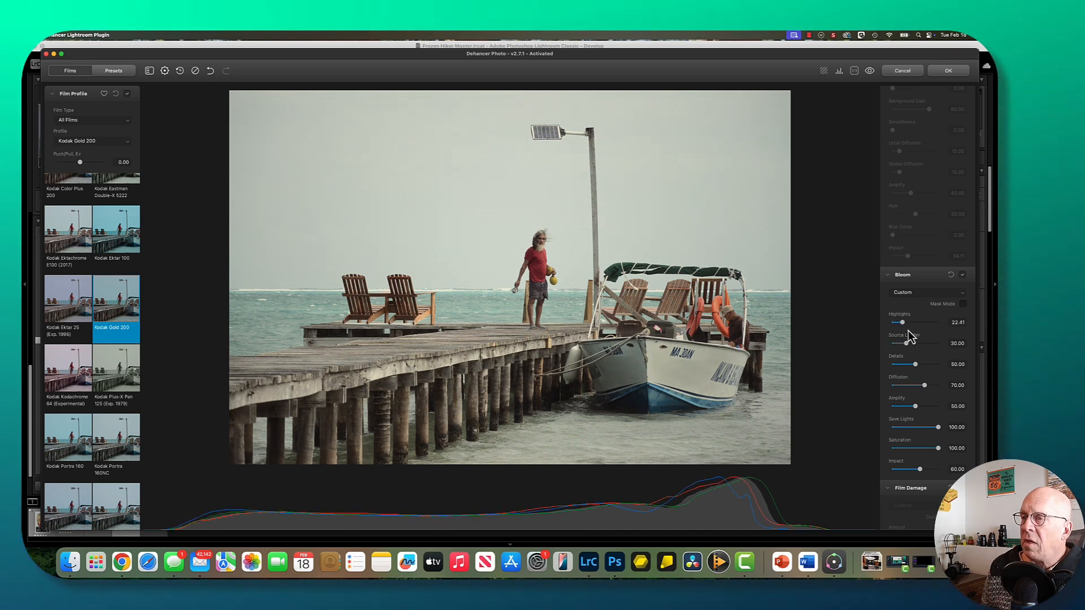
mouse_move(908, 330)
mouse_down()
mouse_move(933, 333)
mouse_move(887, 334)
mouse_move(969, 326)
mouse_move(923, 327)
mouse_up()
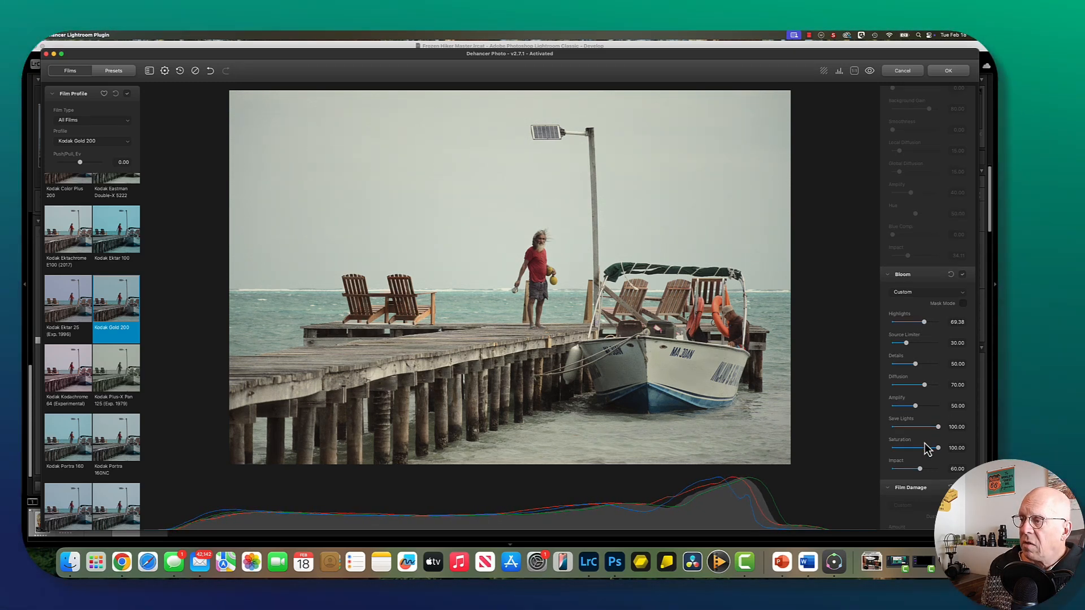
scroll(926, 452, down, 1)
mouse_move(918, 457)
mouse_down()
mouse_move(947, 456)
mouse_move(886, 459)
mouse_move(936, 460)
mouse_move(914, 461)
mouse_up()
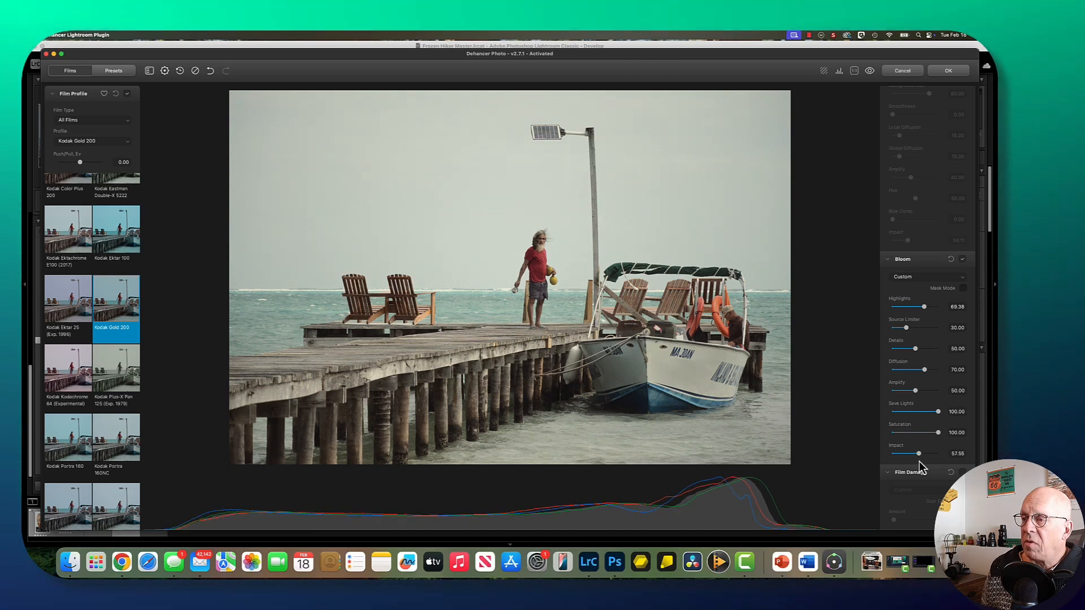
scroll(918, 460, down, 5)
scroll(919, 461, down, 4)
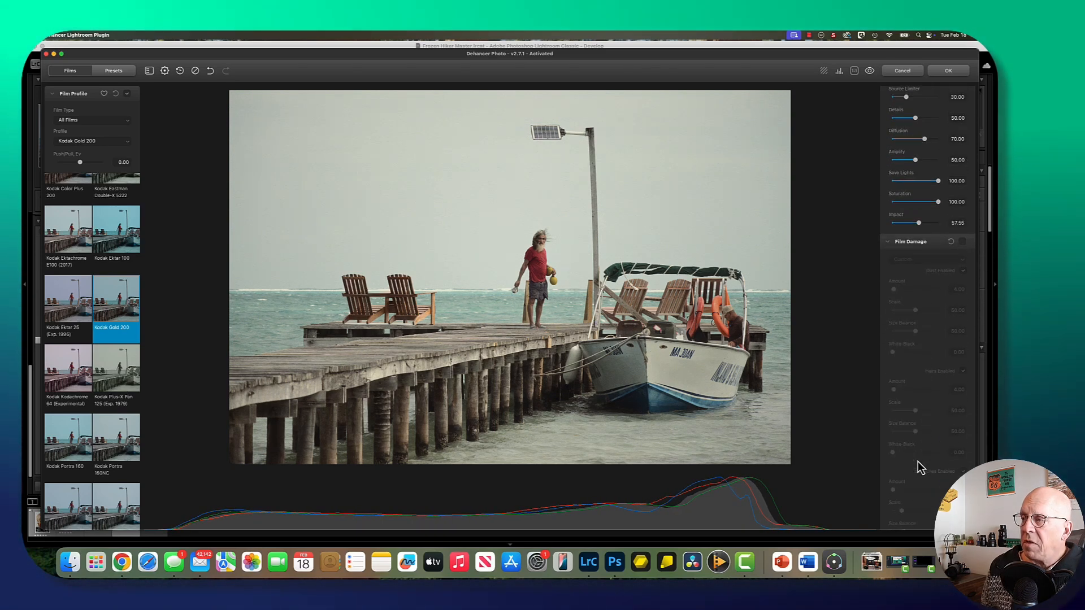
scroll(918, 468, down, 3)
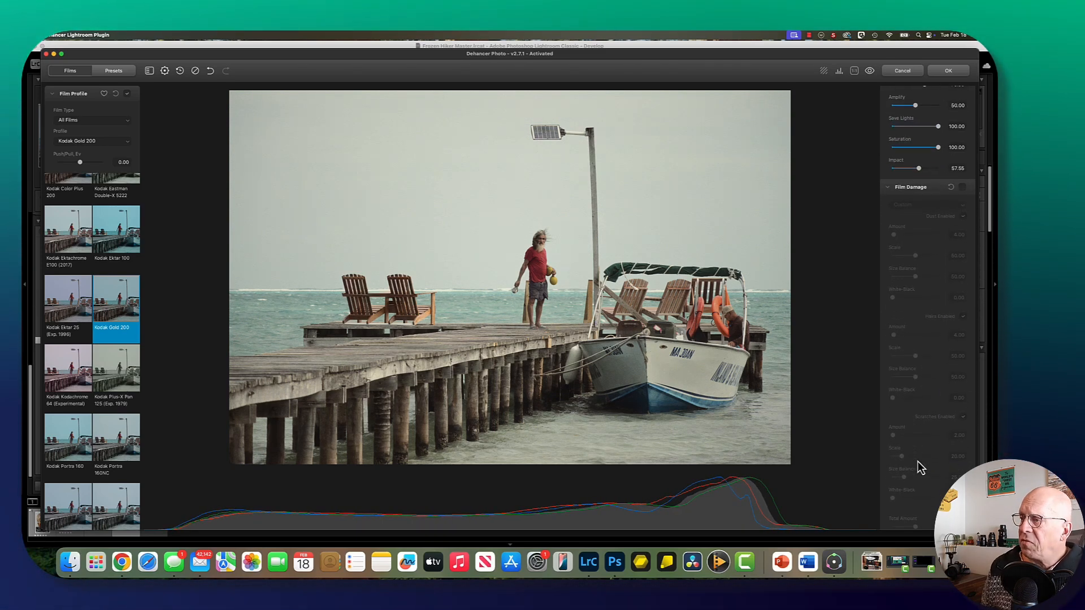
Step: Enable Vignette with exposure 0.41 and size about 62, try it with no feather, and lower the aspect ratio
scroll(918, 461, up, 4)
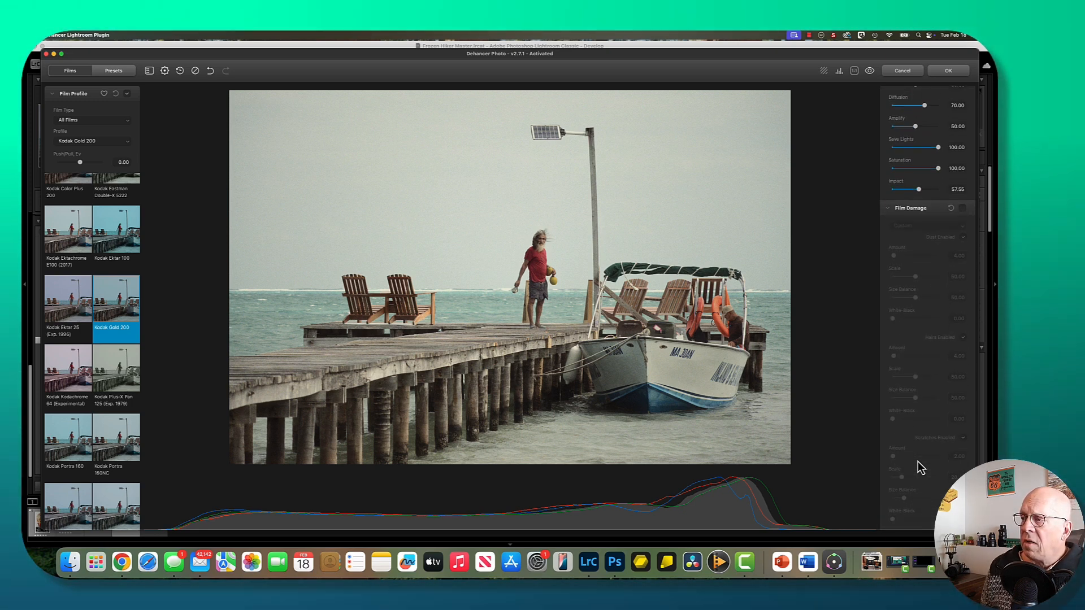
scroll(918, 461, down, 2)
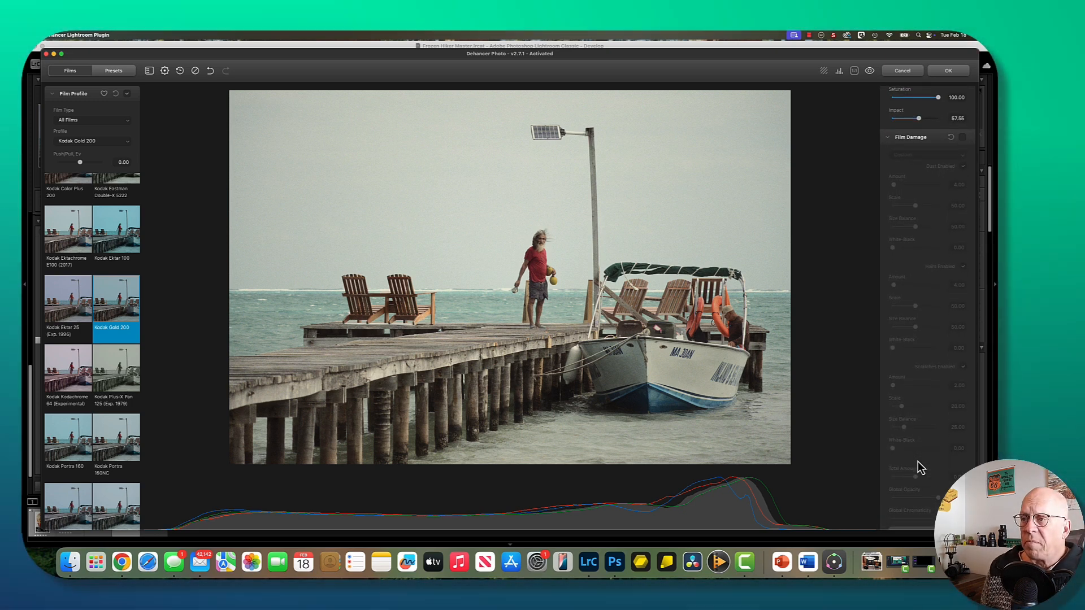
scroll(917, 461, down, 1)
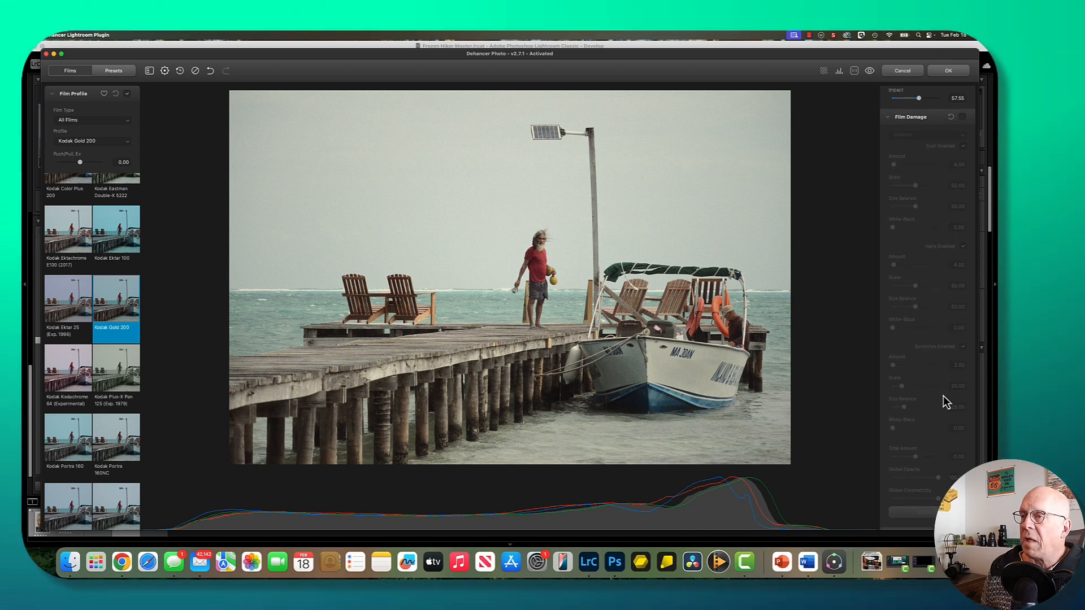
scroll(943, 396, down, 8)
scroll(943, 398, down, 5)
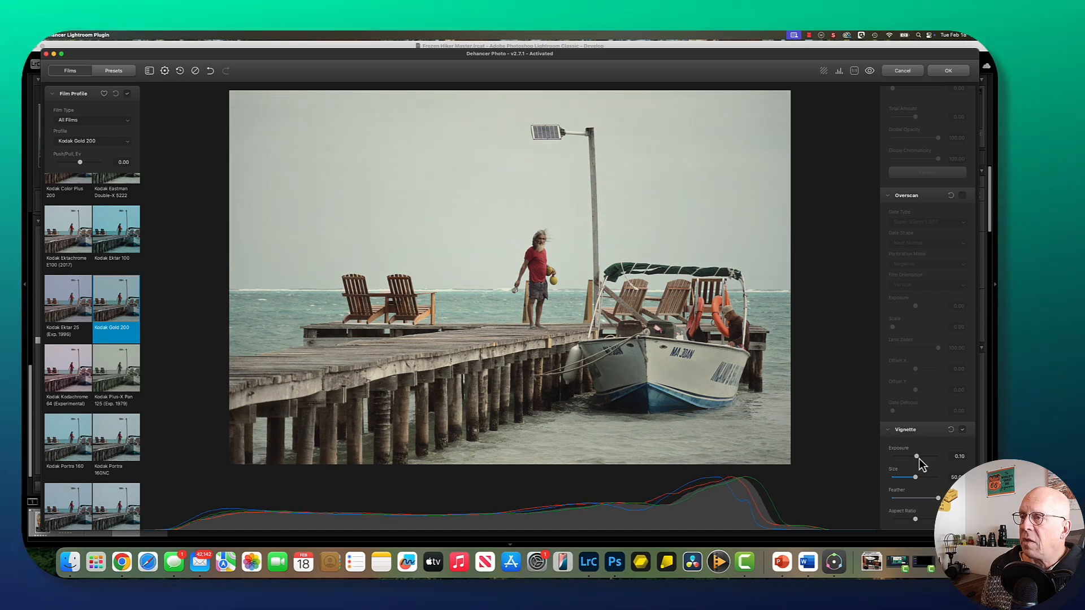
drag(922, 464, 879, 510)
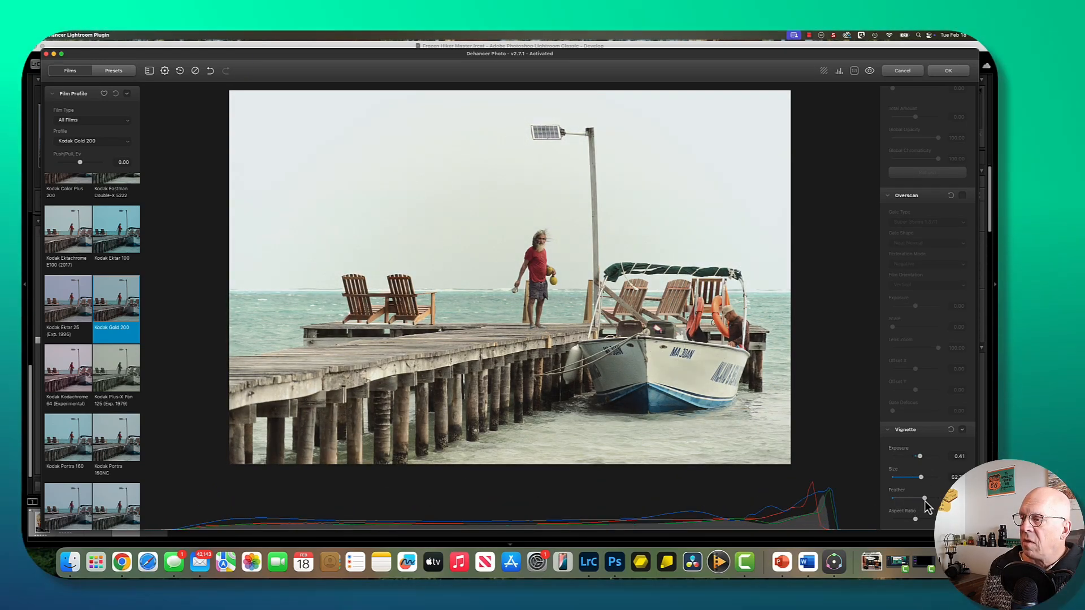
drag(925, 503, 906, 521)
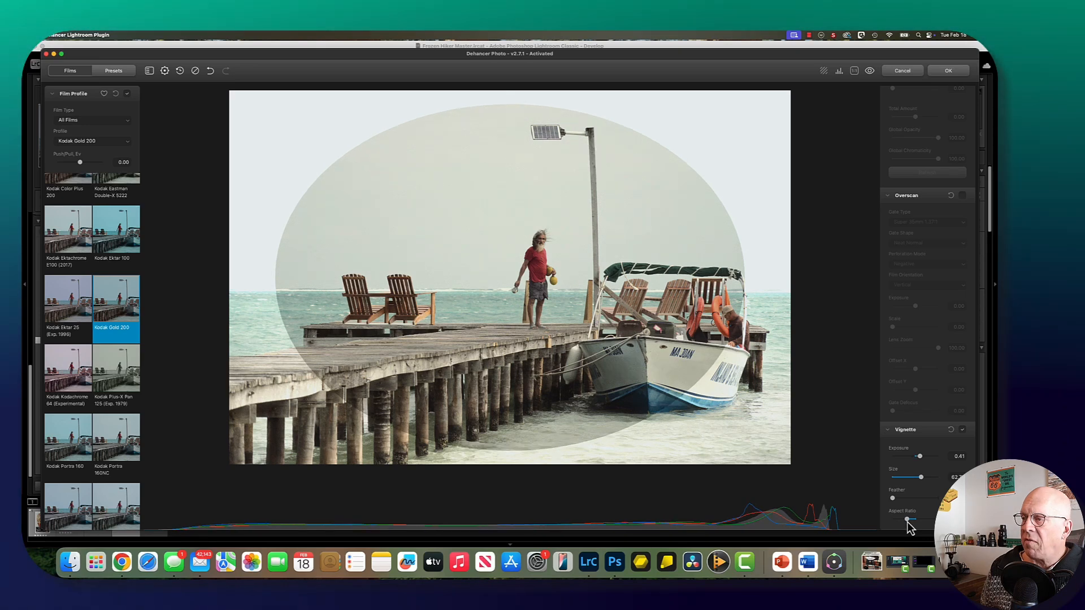
Step: Enlarge the vignette to about 73, soften its feather, set its exposure to 0.39, and apply the Dehancer edit
drag(921, 477, 920, 499)
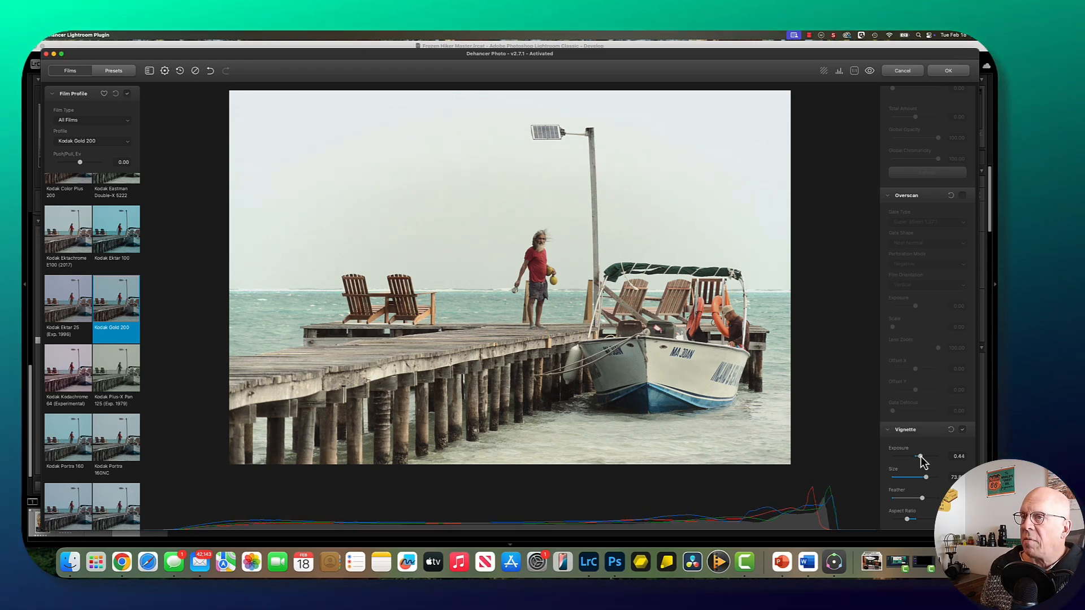
mouse_move(920, 456)
mouse_down()
mouse_move(931, 457)
mouse_move(919, 457)
mouse_up()
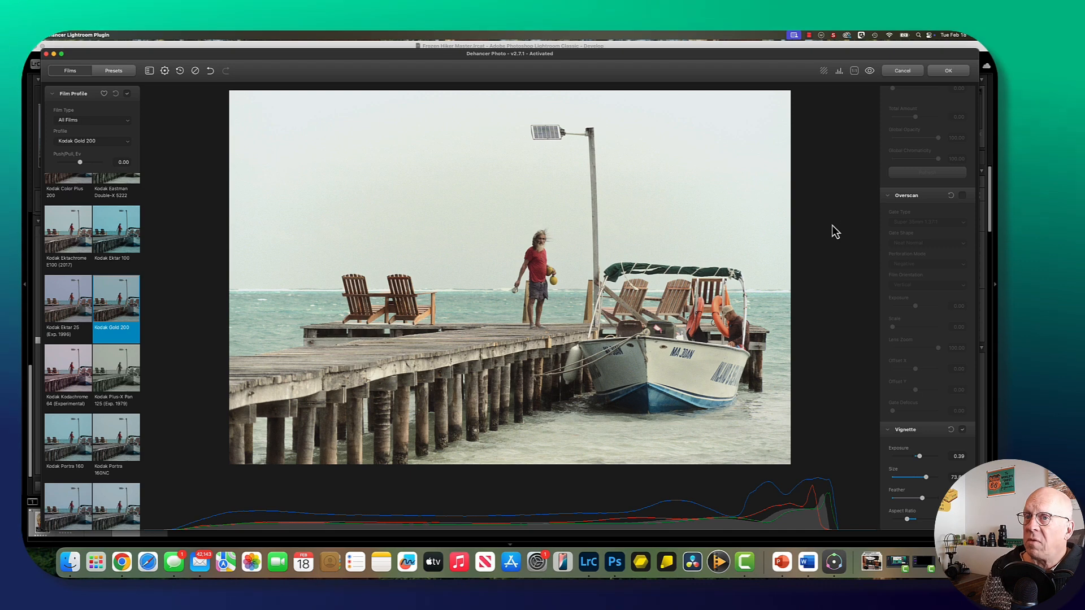
click(949, 71)
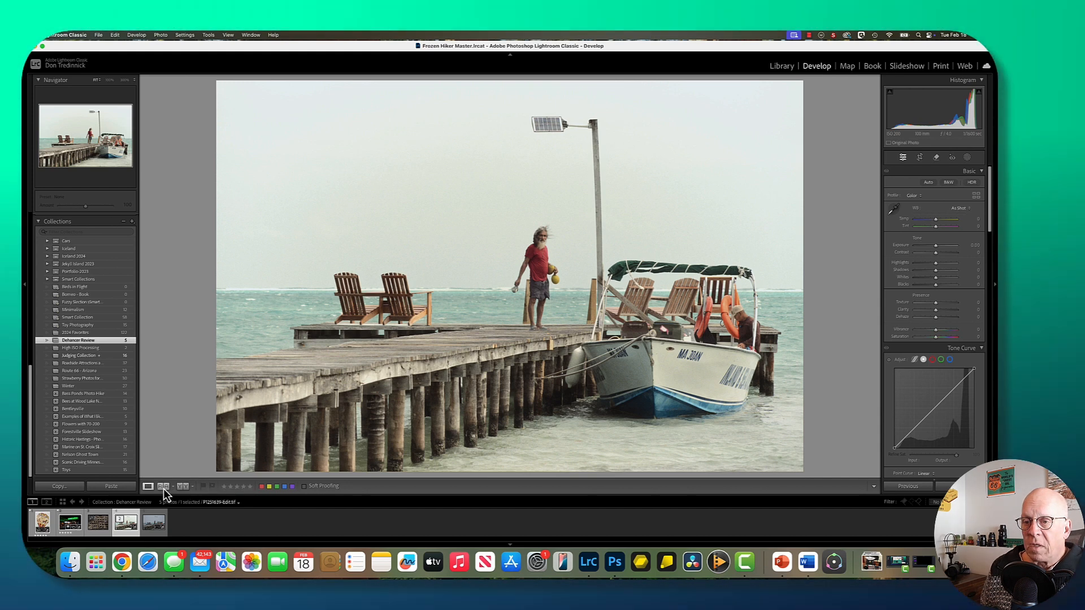
Step: Compare the edited pier photo side by side with the original as reference photo, and return to the single view
click(163, 487)
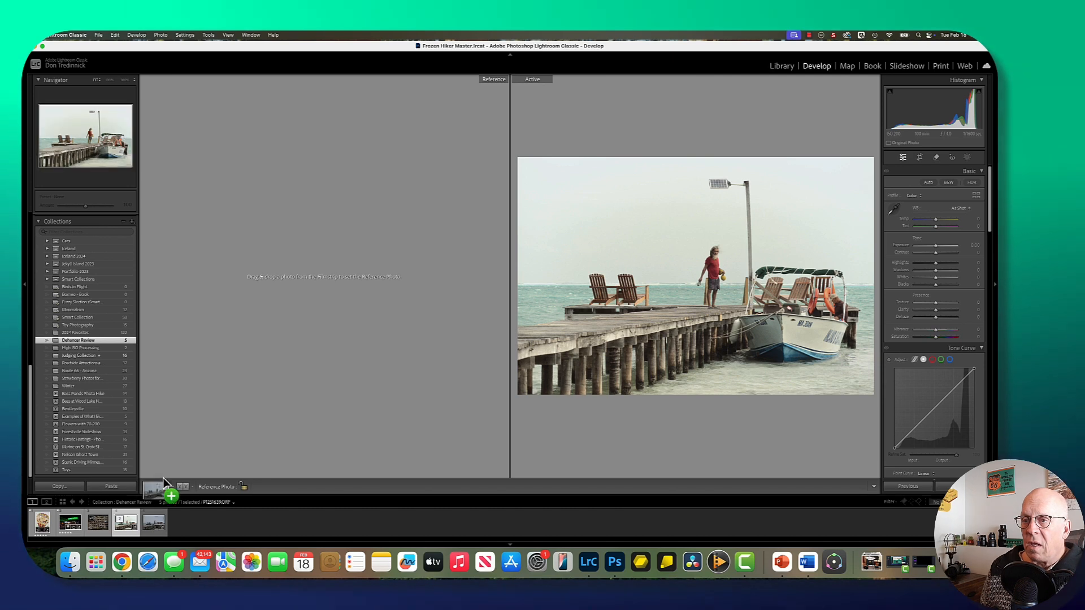
drag(285, 340, 286, 339)
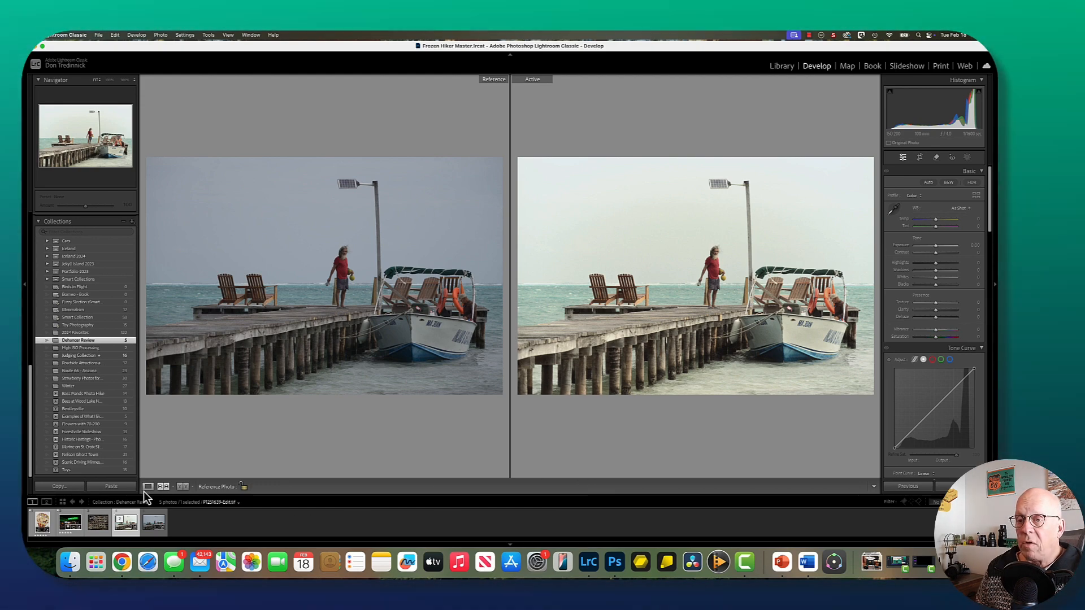
click(146, 488)
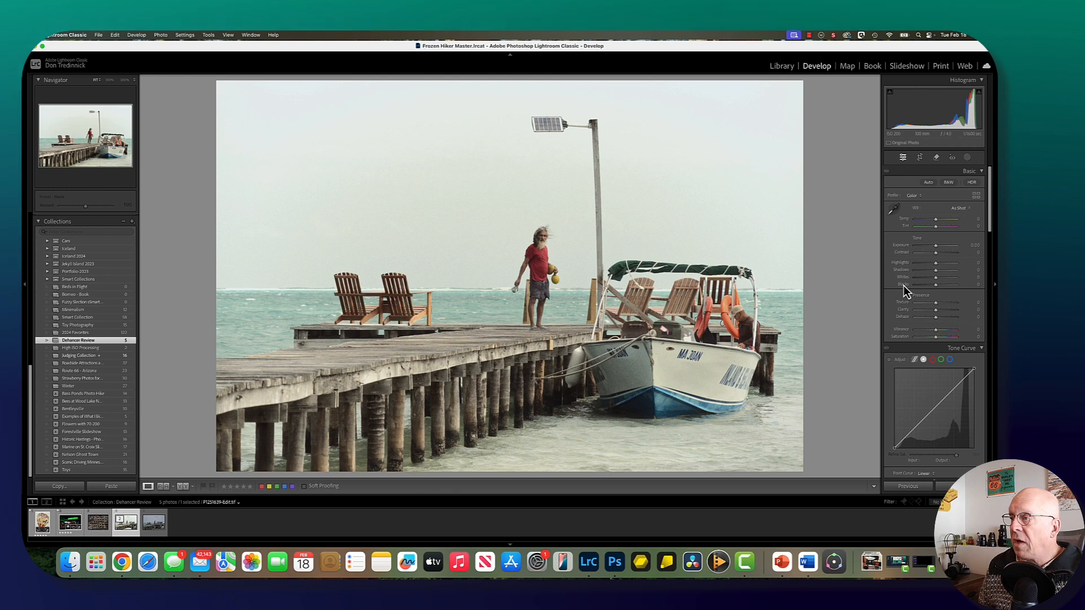
Step: Auto-set blacks and whites, set highlights to -53, shadows to +19, contrast to +14 and dehaze to +5, and lower the texture slightly
shift+double_click(904, 286)
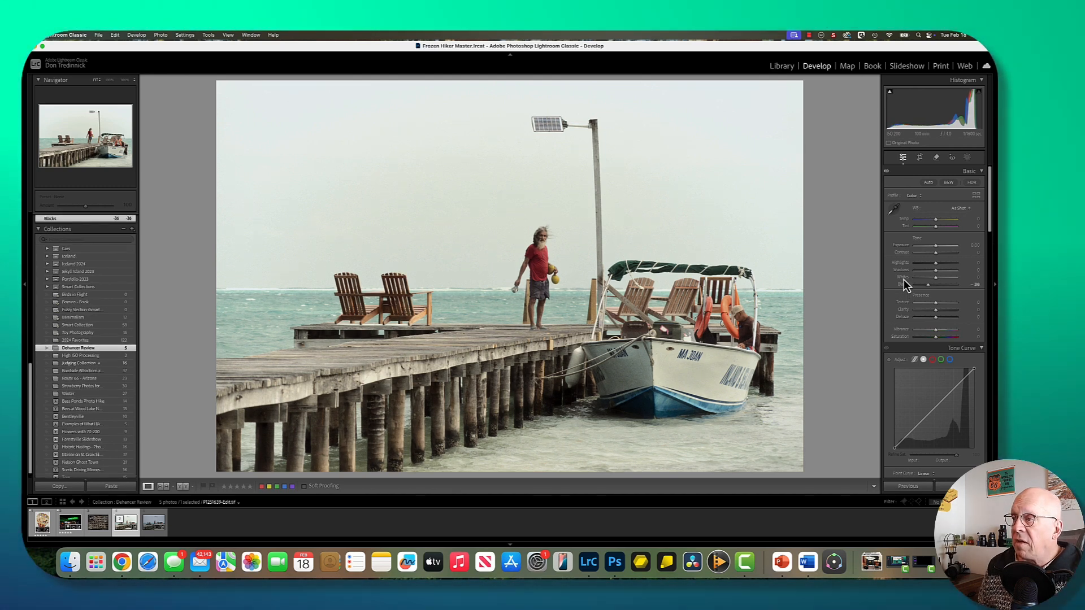
shift+double_click(904, 279)
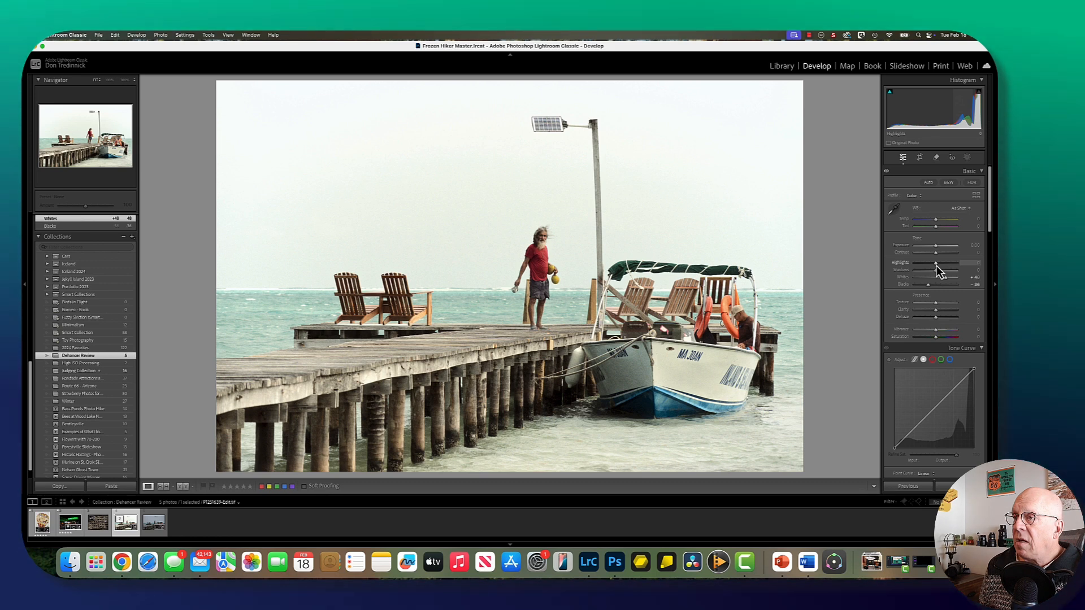
drag(936, 264, 926, 267)
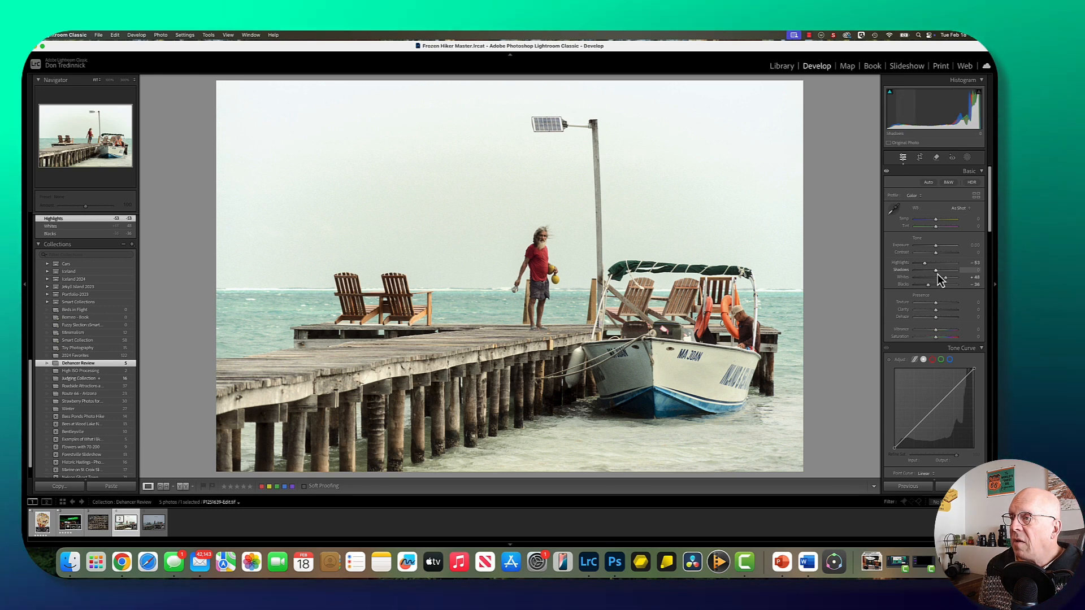
drag(937, 273, 938, 255)
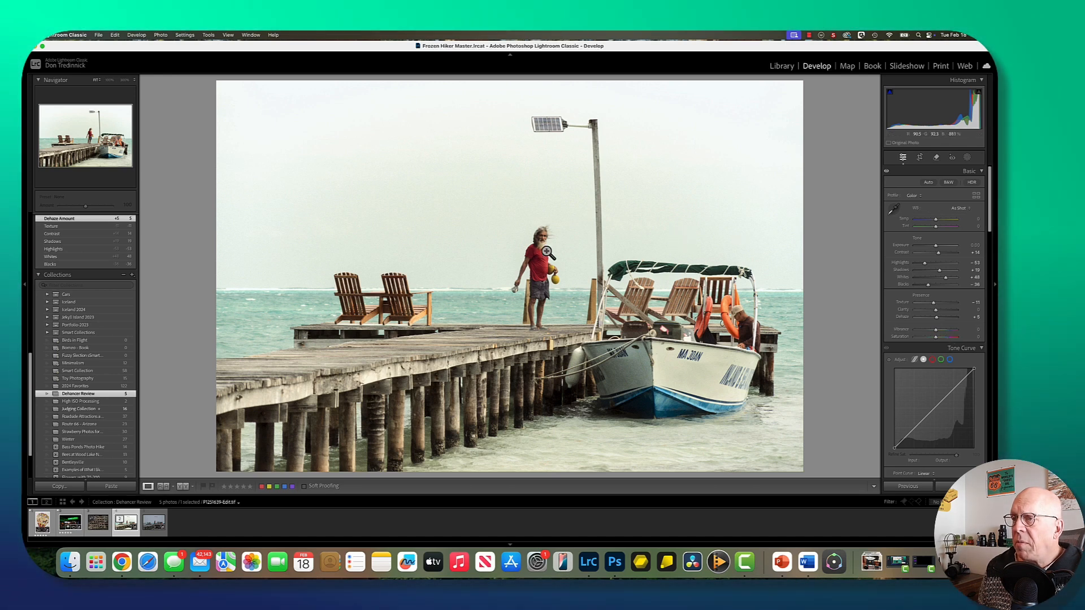
Step: Sample the man's red shirt as a point color and slightly raise its saturation and luminance
scroll(899, 350, down, 5)
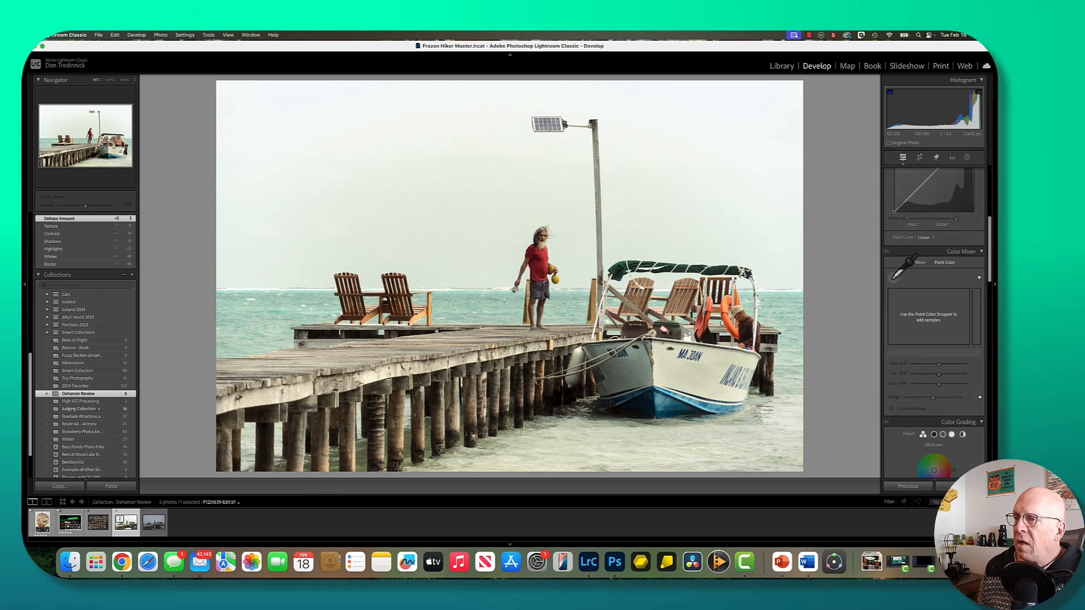
click(893, 280)
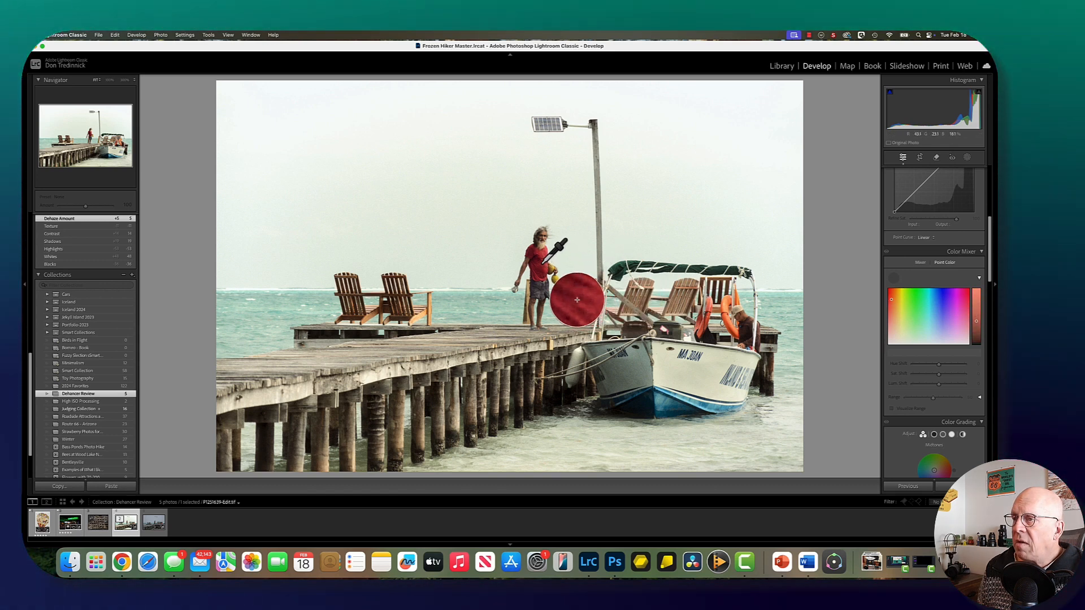
click(544, 262)
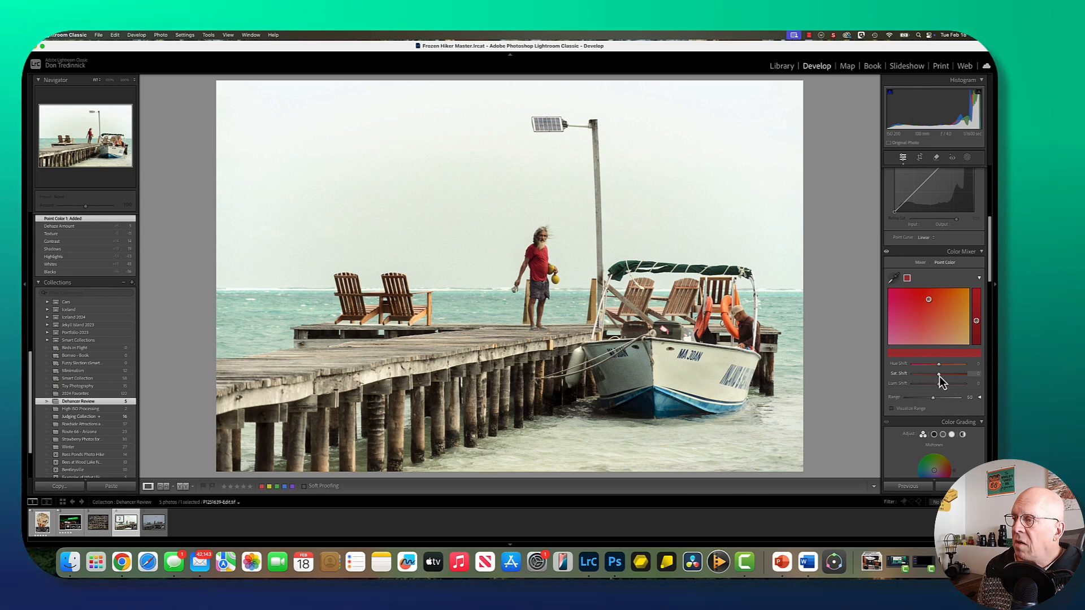
drag(938, 376, 940, 376)
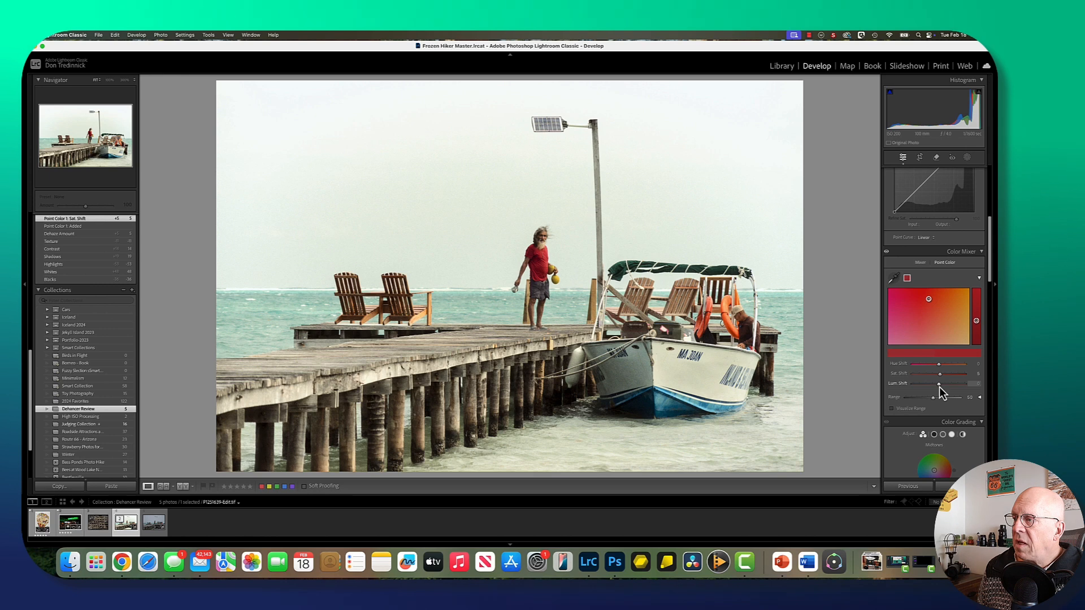
mouse_move(939, 387)
mouse_down()
mouse_move(967, 386)
mouse_move(940, 388)
mouse_up()
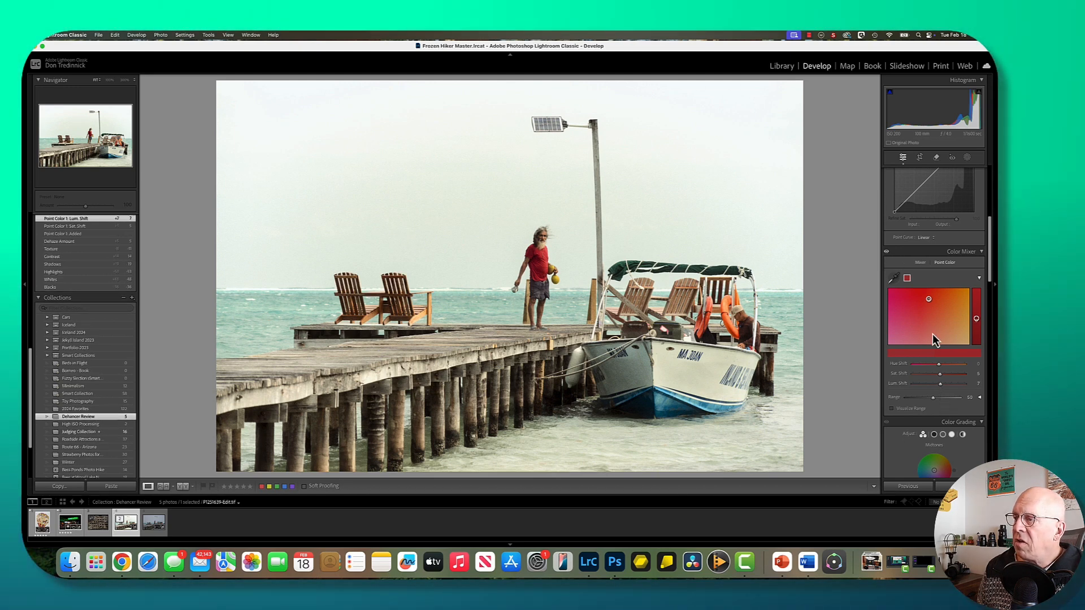
Step: Sharpen the photo with amount about 44, radius 0.9 and masking 18, and show it in the before and after comparison
scroll(932, 338, down, 10)
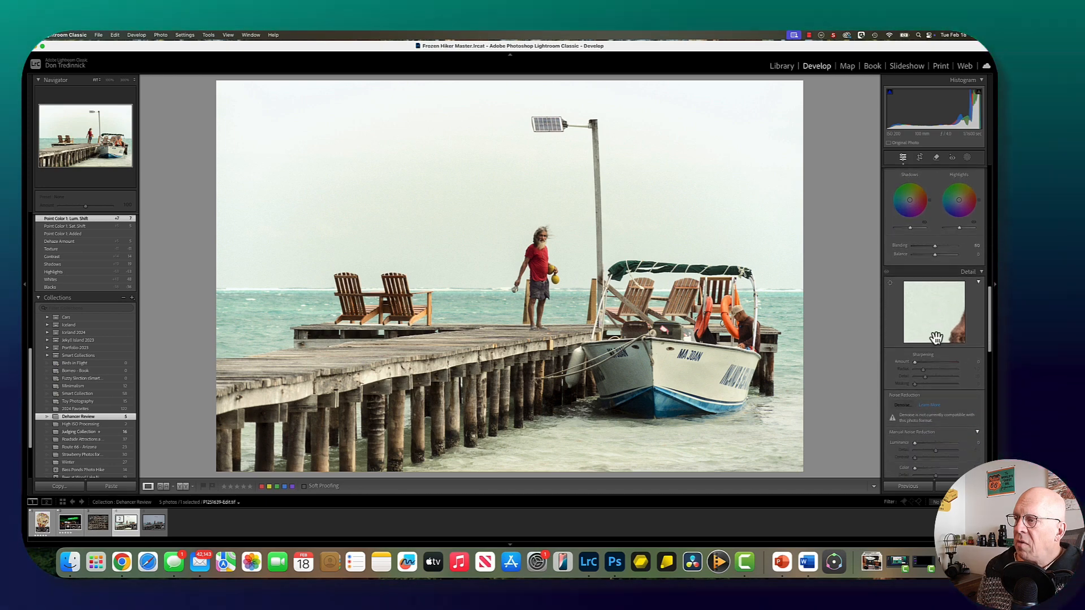
click(536, 242)
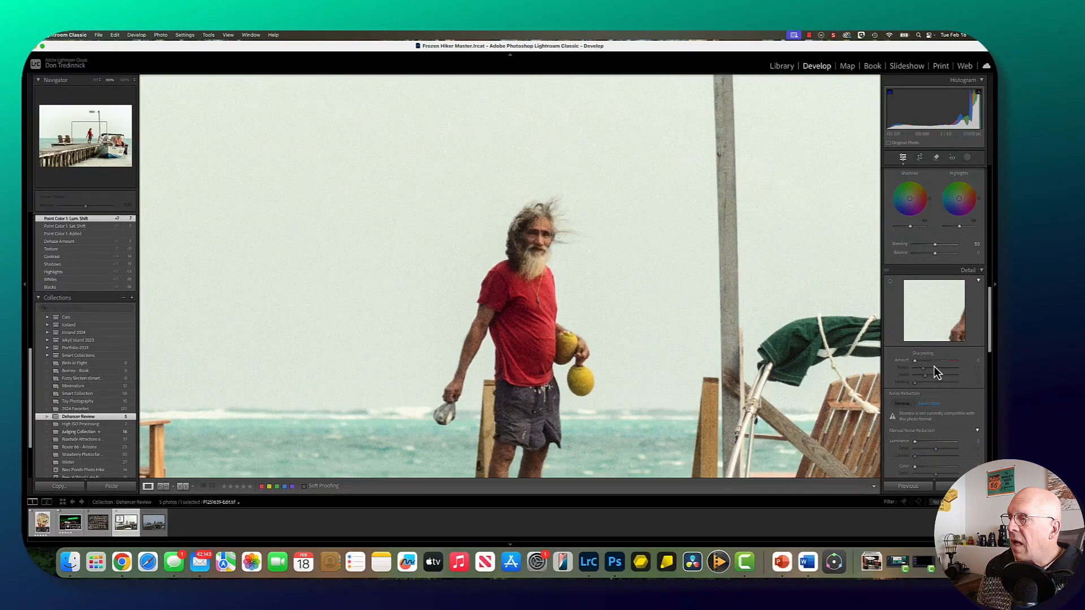
drag(915, 362, 923, 361)
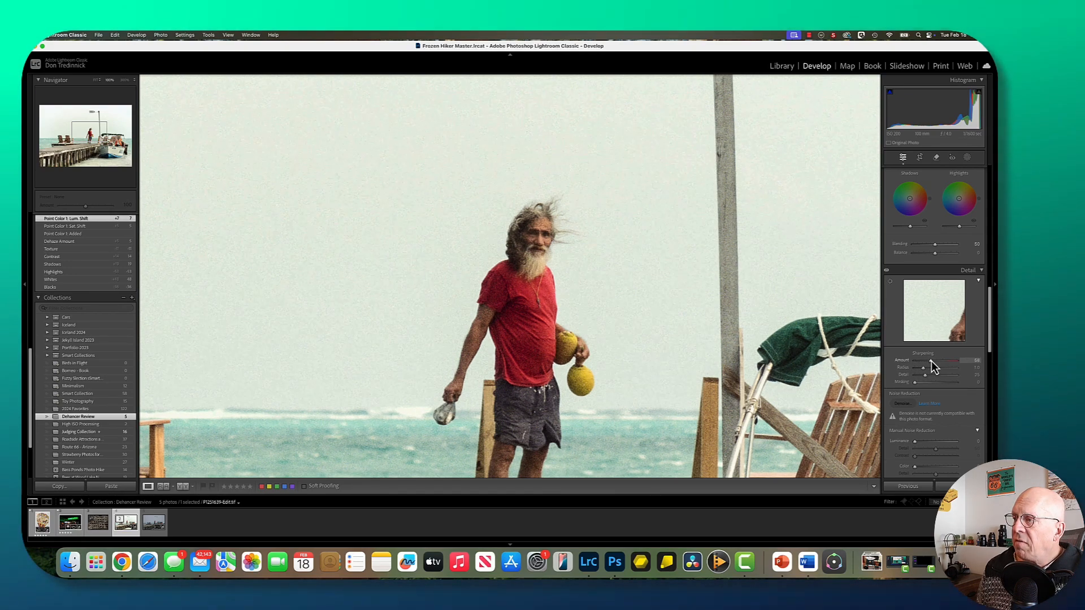
drag(923, 368, 922, 370)
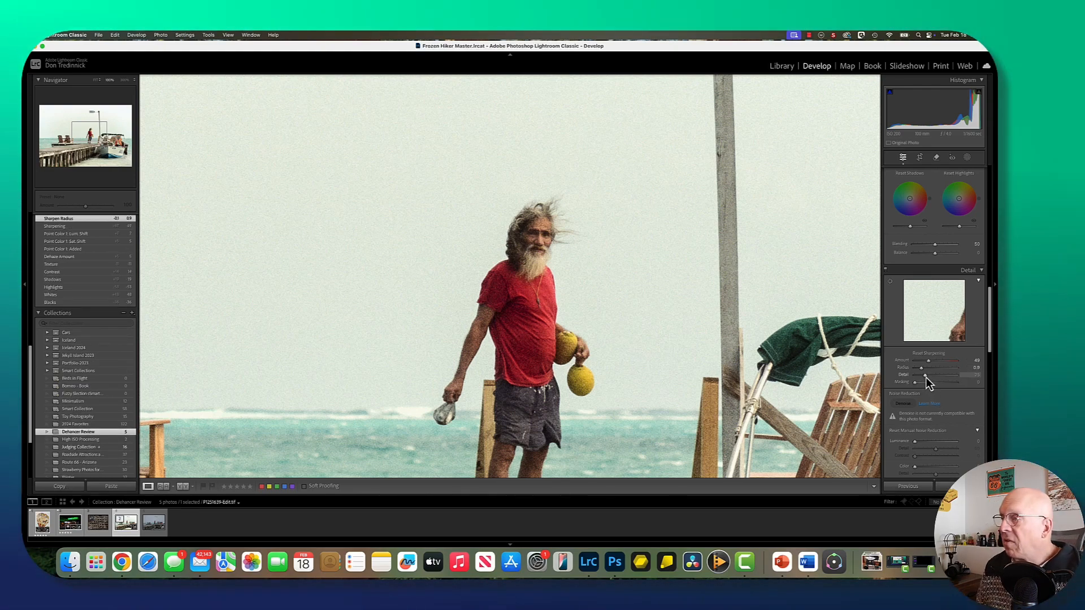
alt+click(927, 378)
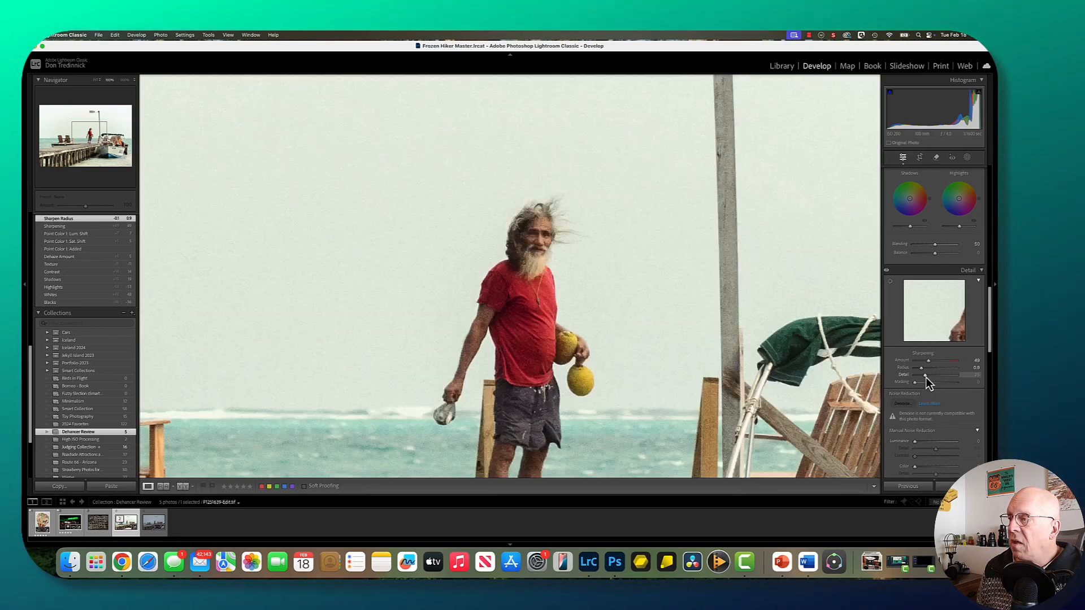
drag(915, 383, 923, 384)
scroll(918, 408, down, 3)
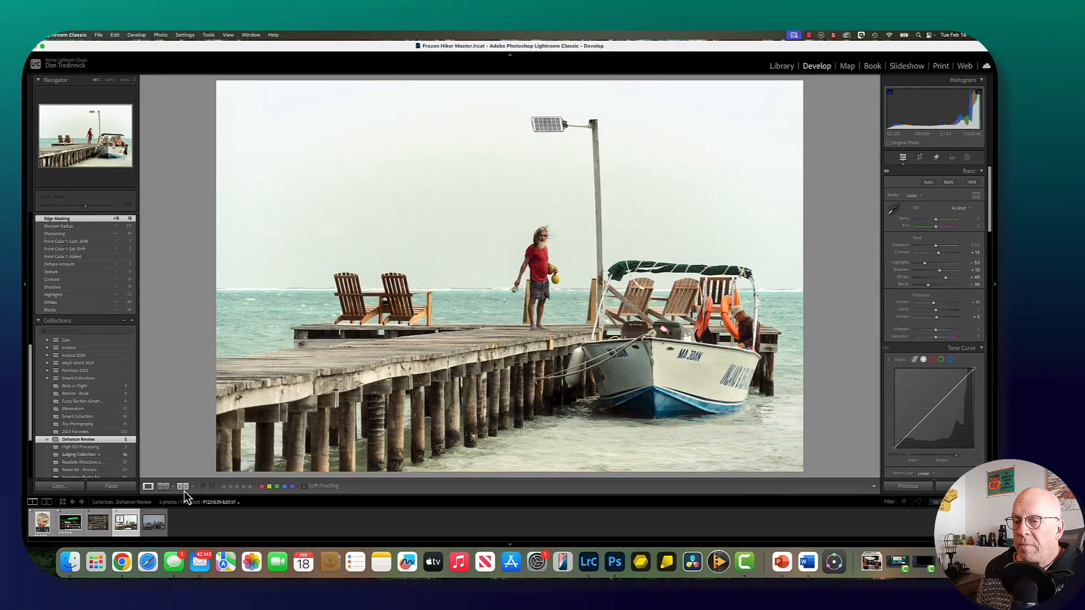
click(184, 490)
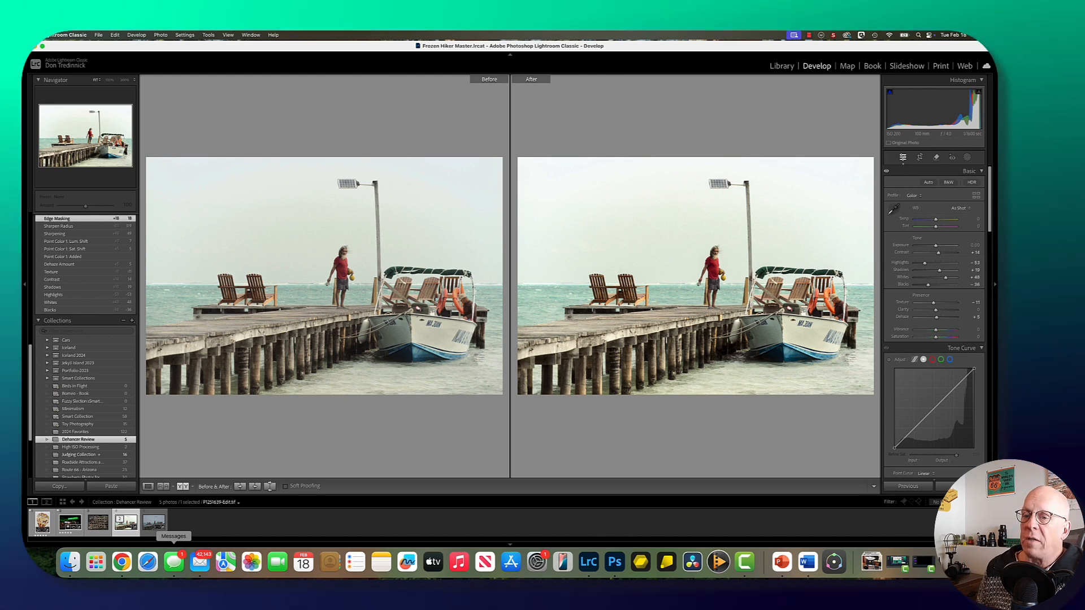
Step: Reset all develop settings of the original raw pier photo and inspect the man up close
click(153, 523)
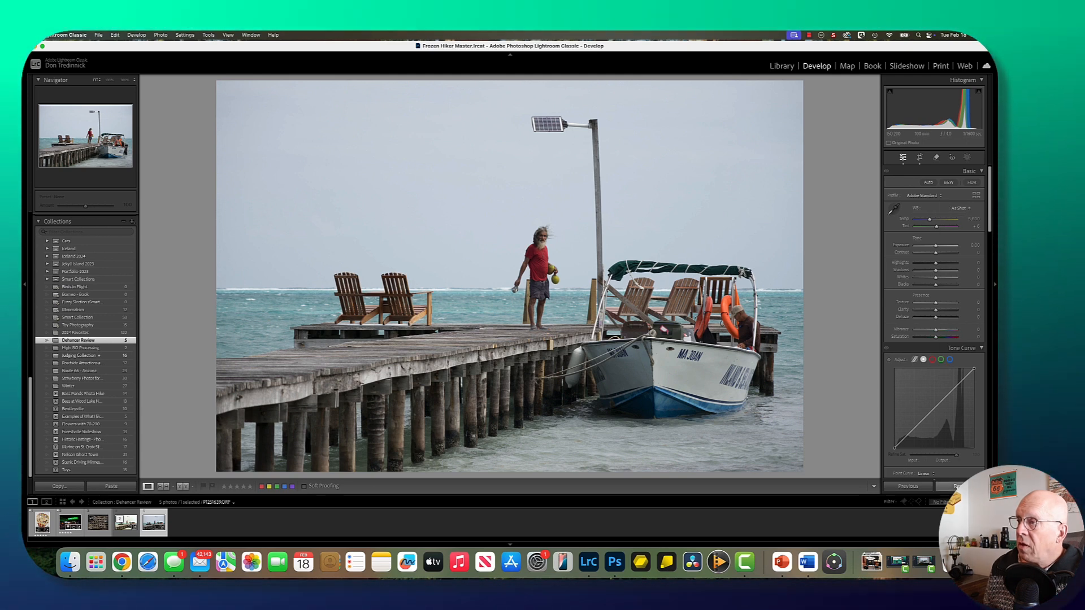
click(964, 487)
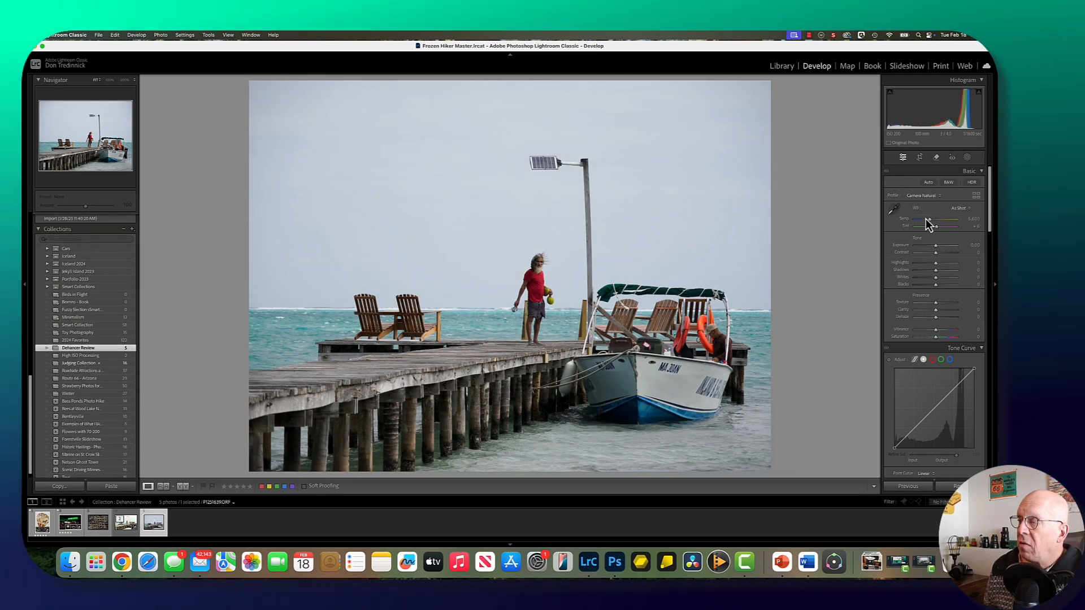
scroll(924, 307, down, 1)
scroll(924, 307, down, 1)
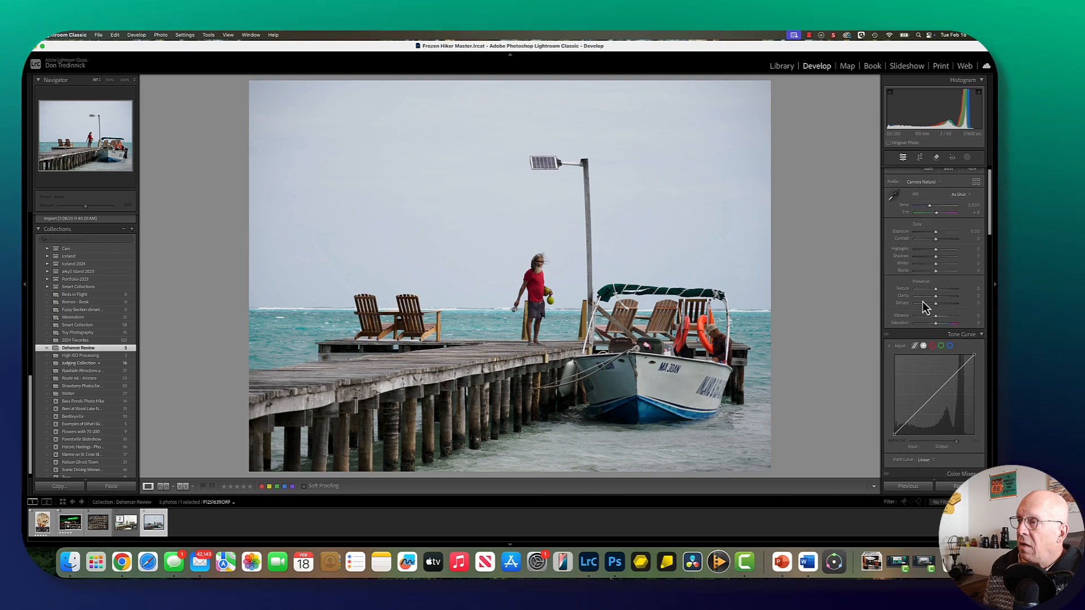
scroll(922, 327, down, 10)
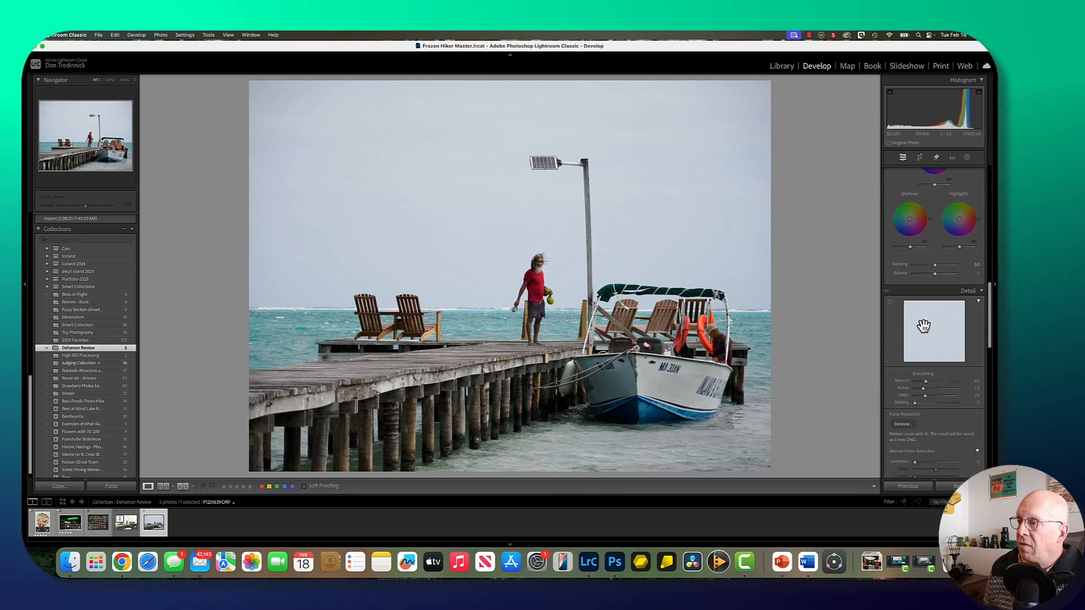
scroll(922, 327, up, 15)
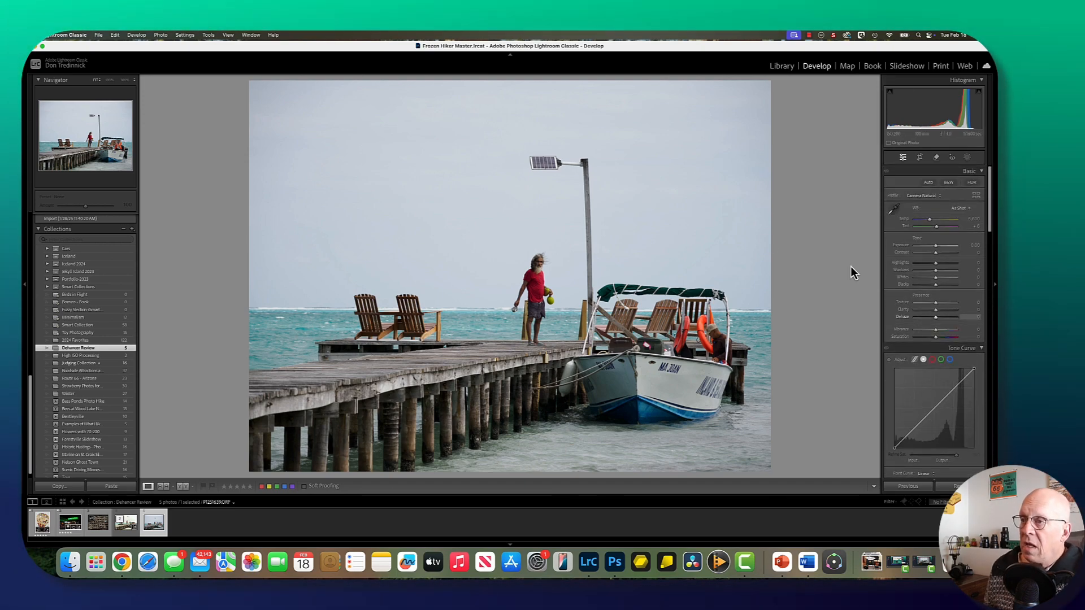
click(539, 271)
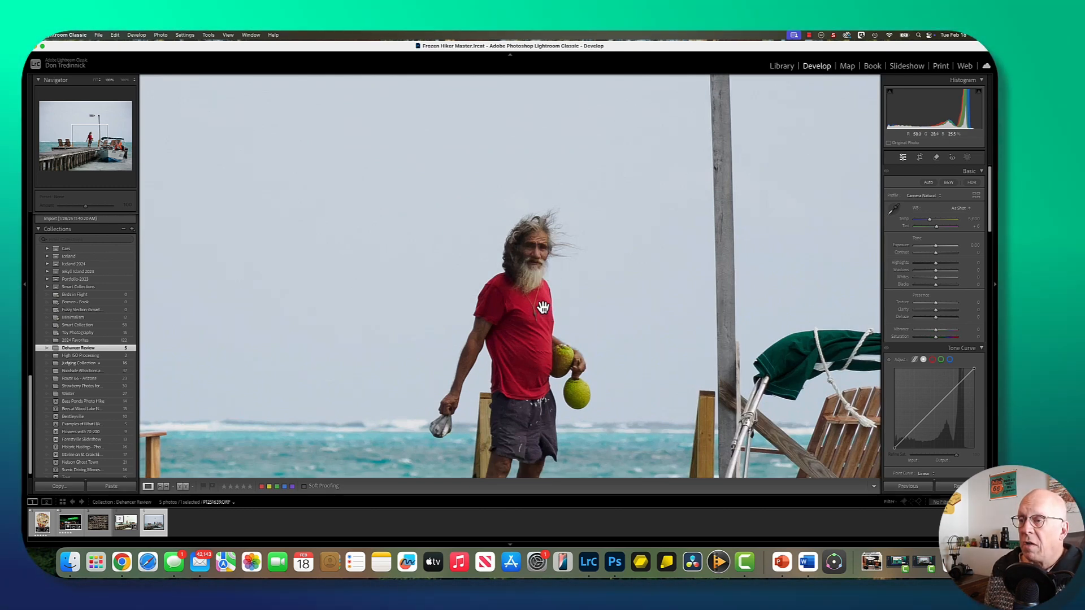
click(543, 278)
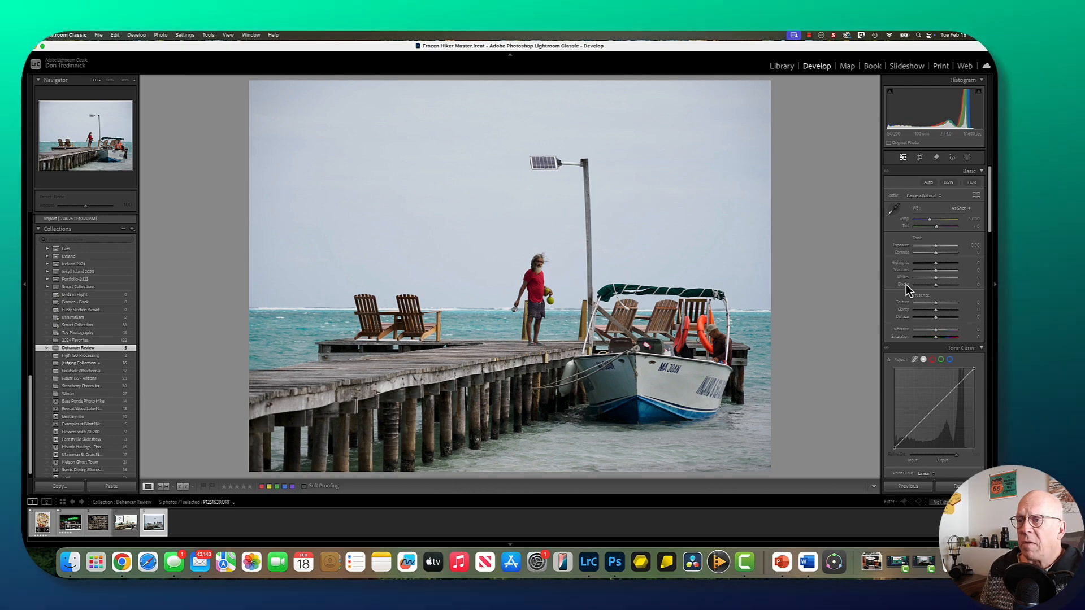
Step: Crop the photo to the 2 x 3 / 4 x 6 aspect, reposition it to trim the sky, and slightly straighten the horizon
click(919, 158)
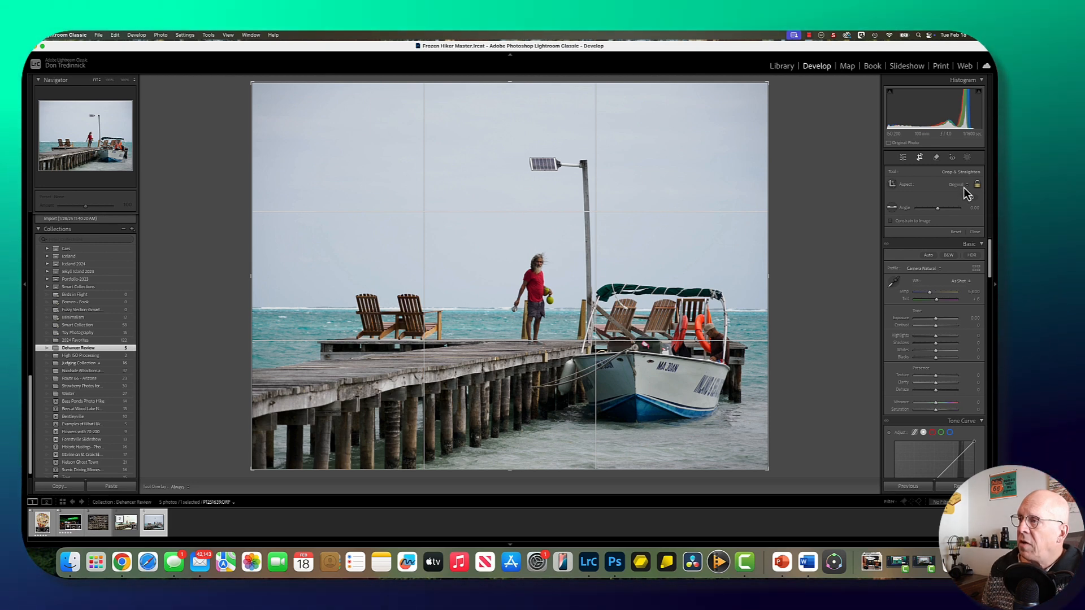
click(963, 187)
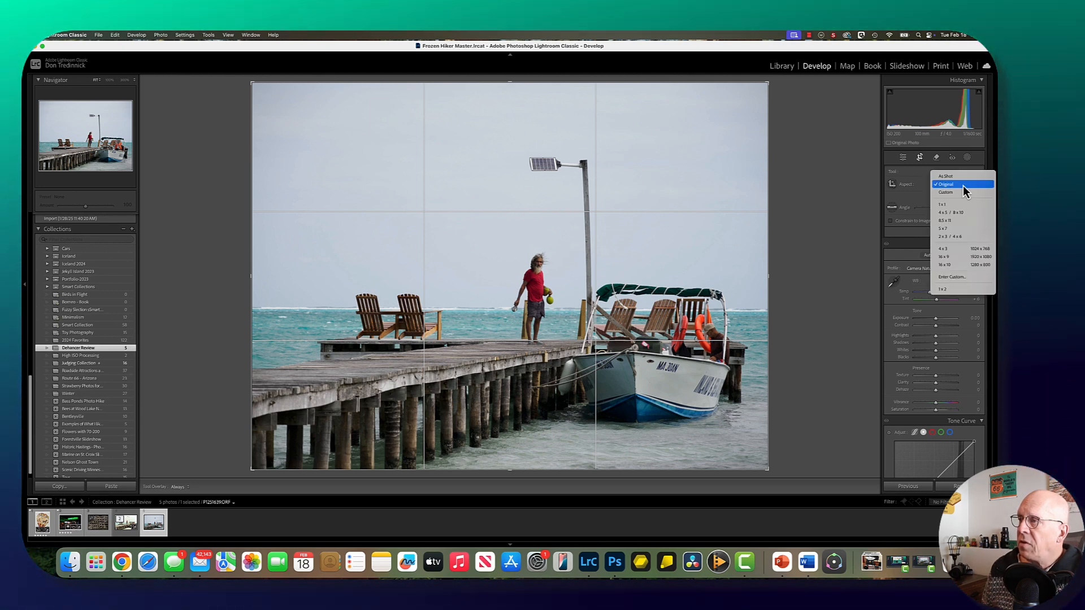
click(948, 238)
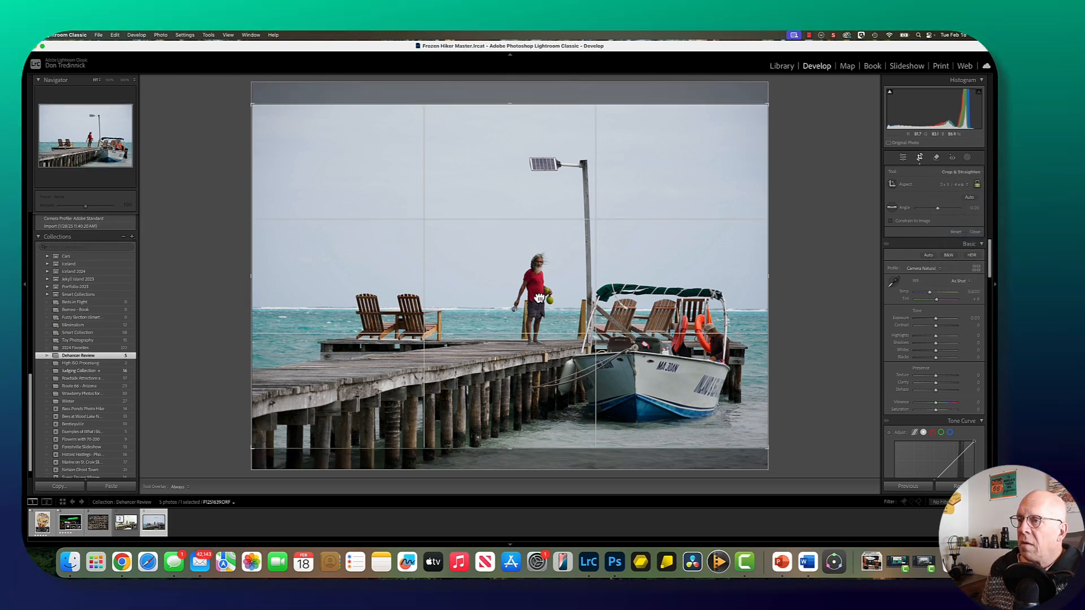
drag(593, 263, 593, 242)
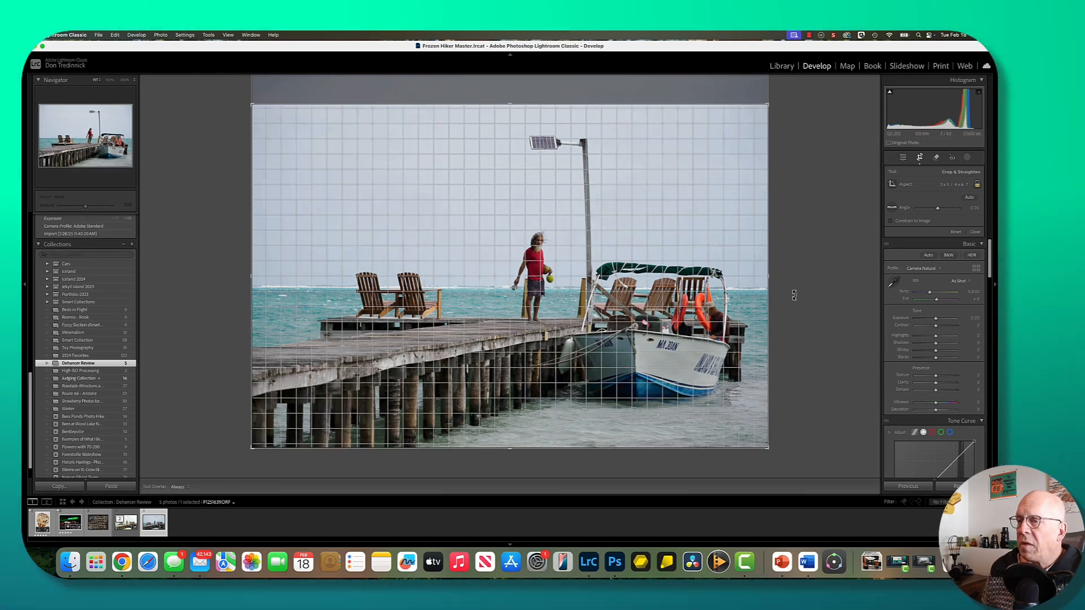
drag(794, 294, 793, 294)
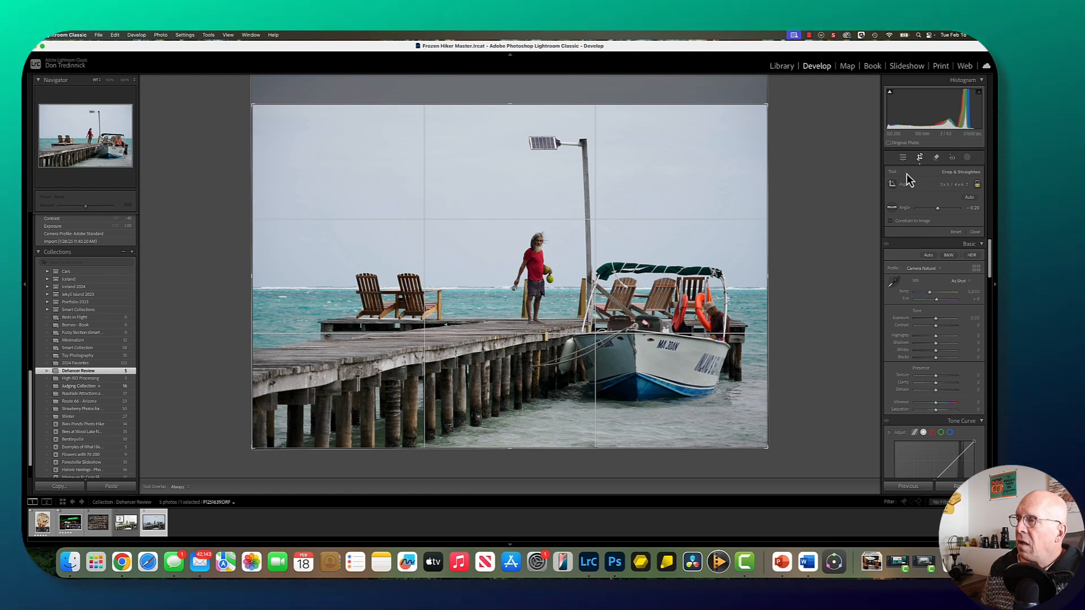
click(903, 159)
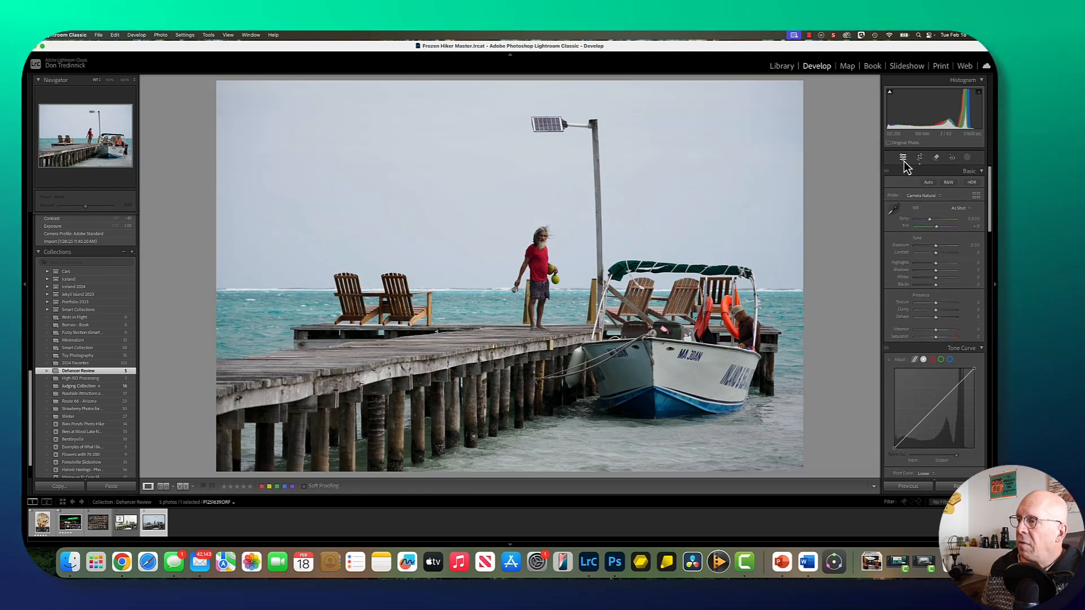
Step: Auto-set blacks and whites, lower highlights to about -59, raise shadows to about +49, and set contrast to +19
shift+double_click(903, 286)
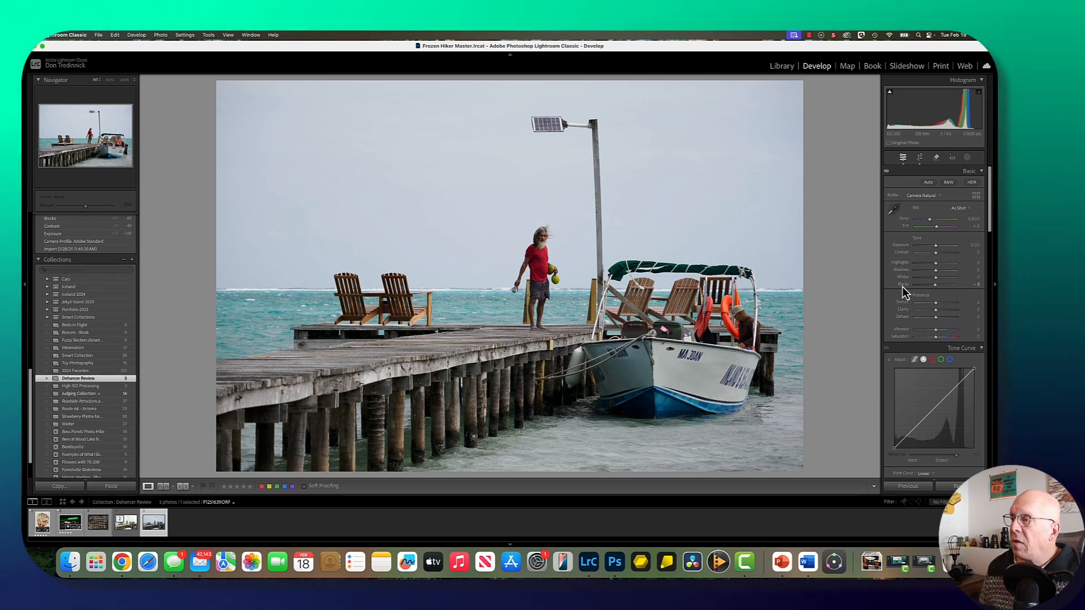
shift+double_click(903, 280)
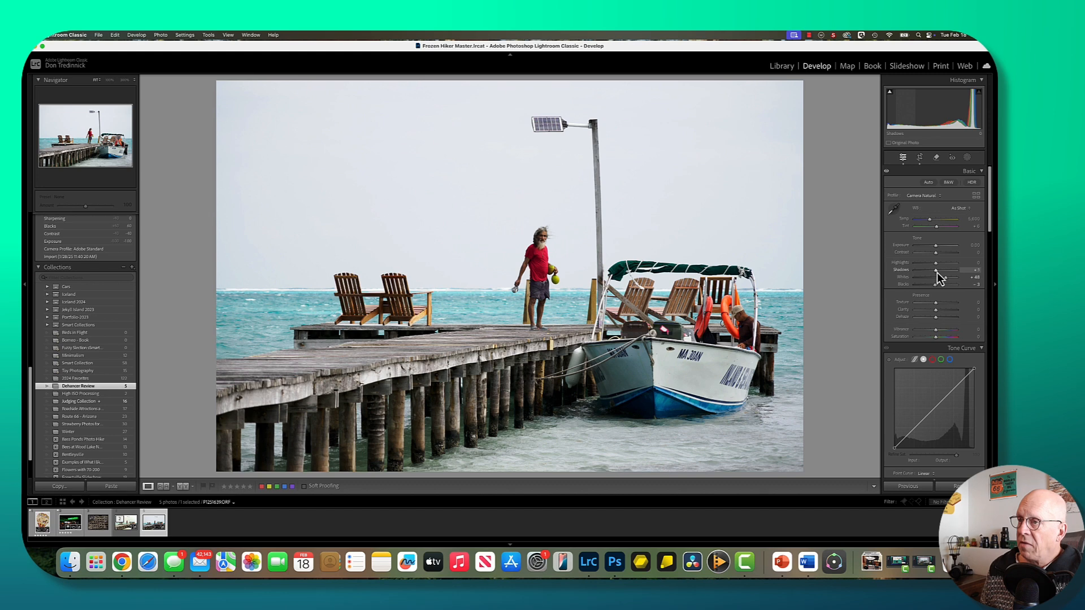
mouse_move(937, 275)
mouse_down()
mouse_move(946, 278)
mouse_move(924, 264)
mouse_move(949, 278)
mouse_move(940, 256)
mouse_up()
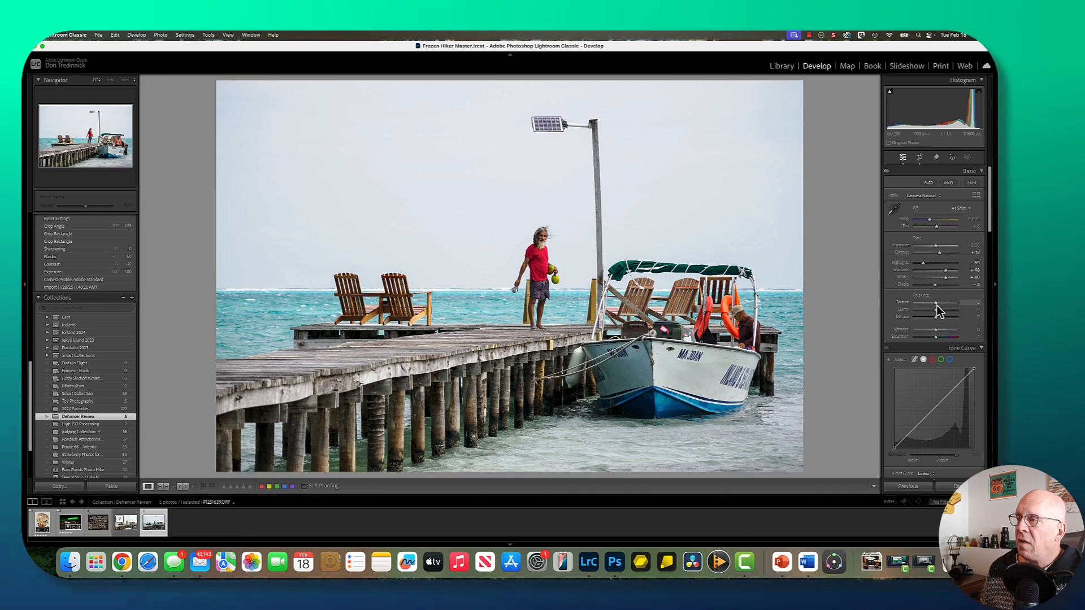
Step: Raise the texture to about +16 while checking the man up close
click(730, 266)
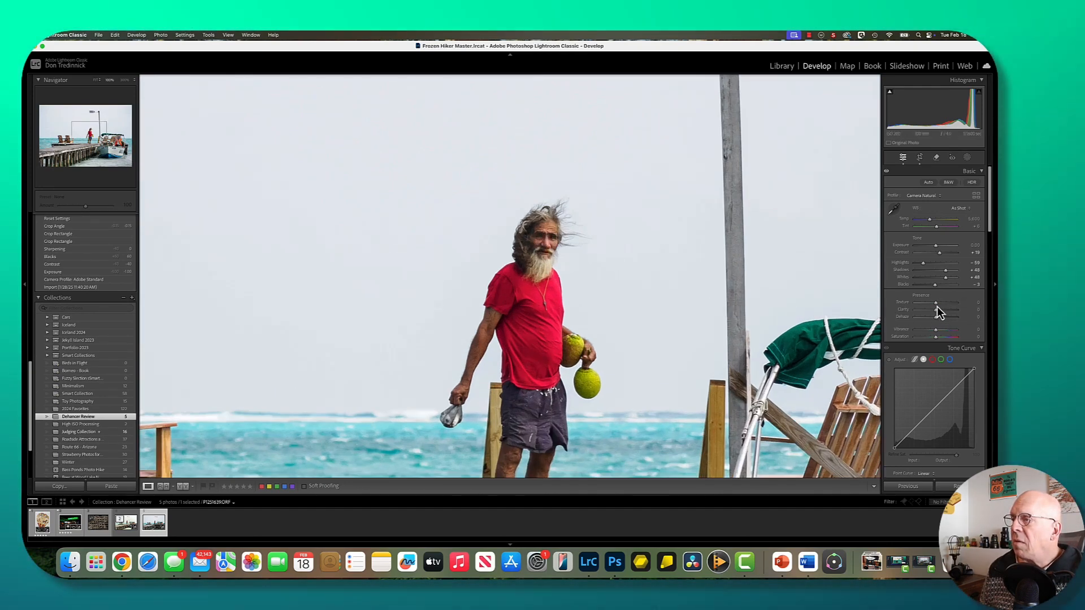
drag(936, 306, 940, 306)
click(613, 255)
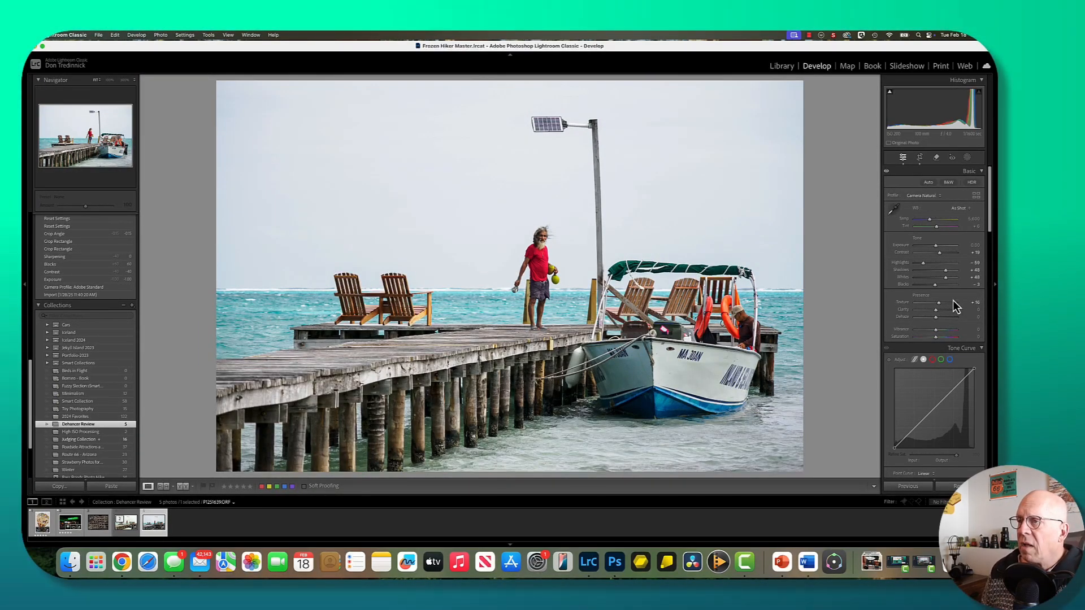
scroll(940, 293, down, 1)
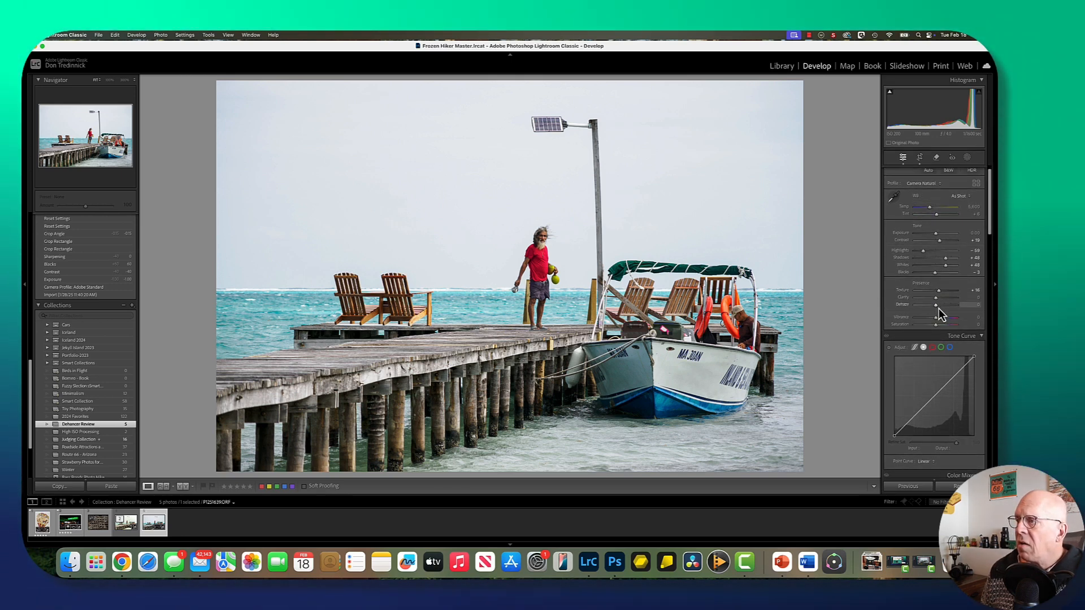
drag(938, 309, 939, 308)
double_click(938, 307)
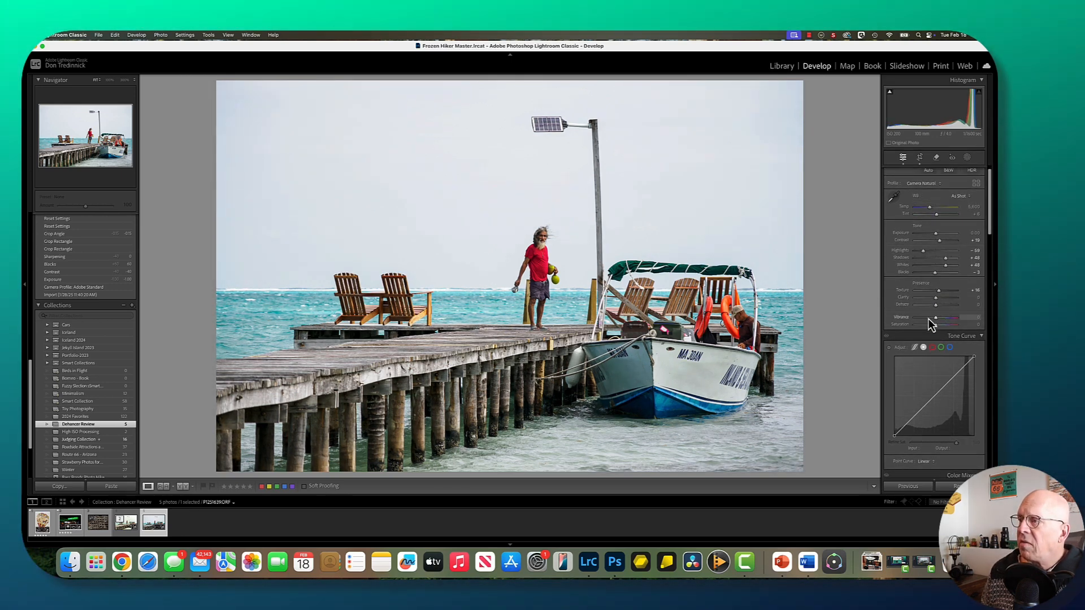
Step: Sharpen the photo with amount 50 and radius 0.9, and raise the sharpening detail and masking
scroll(933, 320, down, 2)
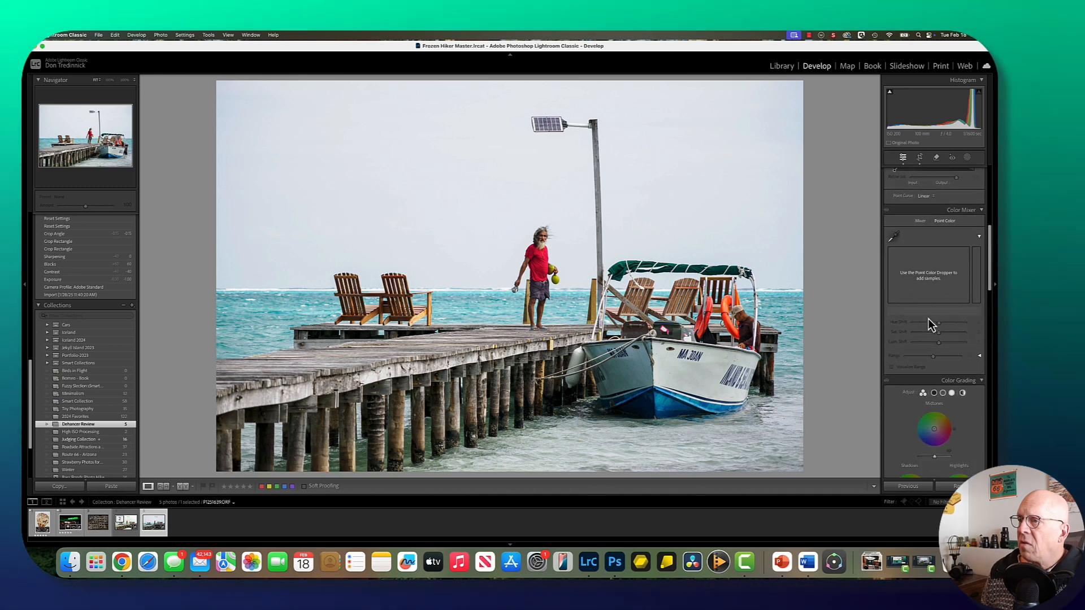
scroll(931, 324, down, 8)
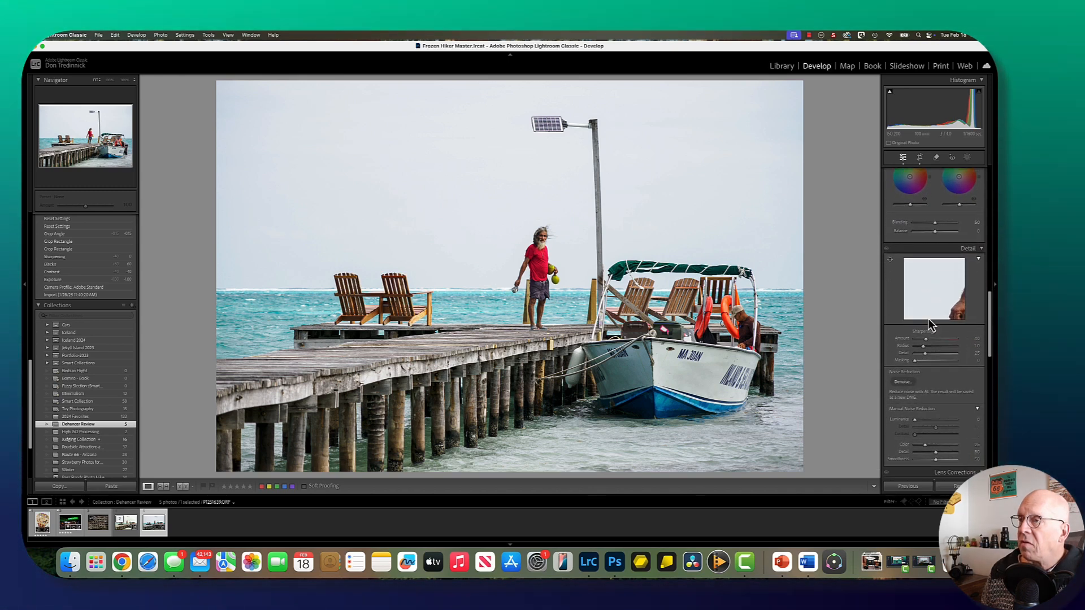
scroll(931, 326, down, 1)
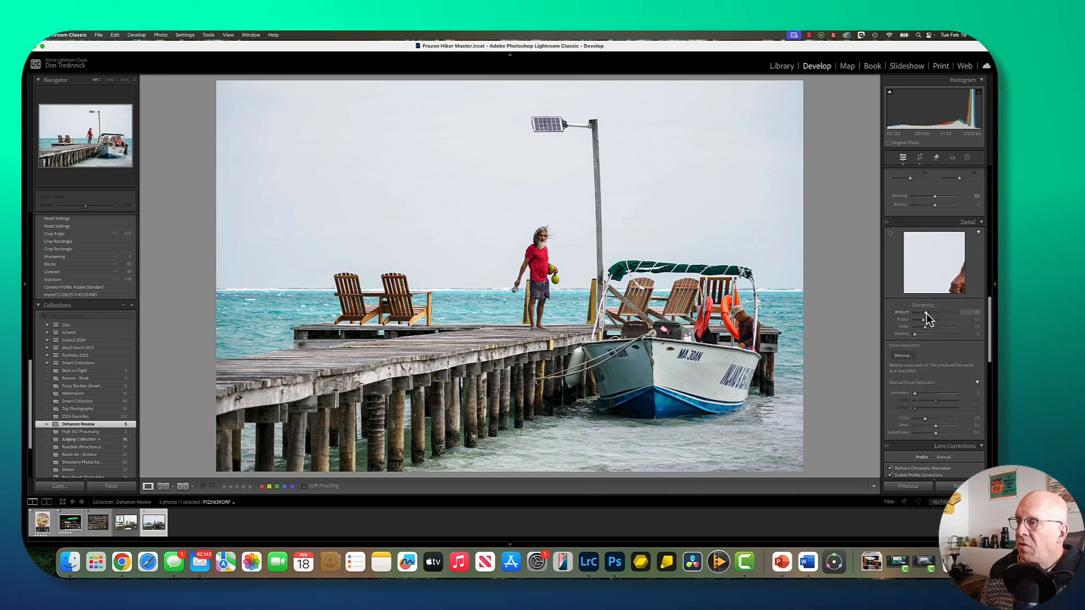
drag(927, 313, 923, 323)
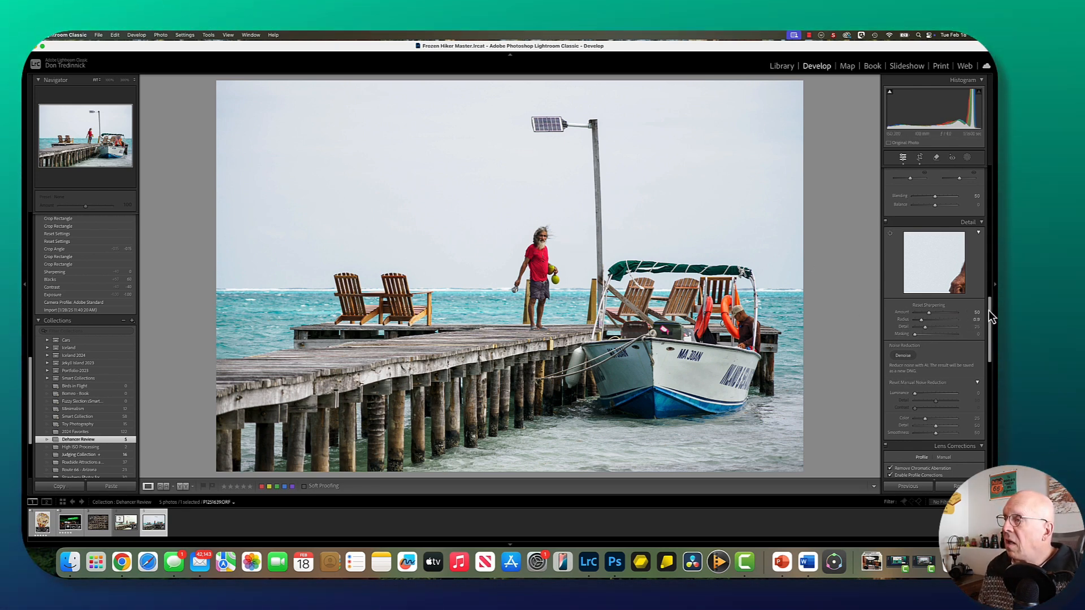
drag(925, 329, 930, 337)
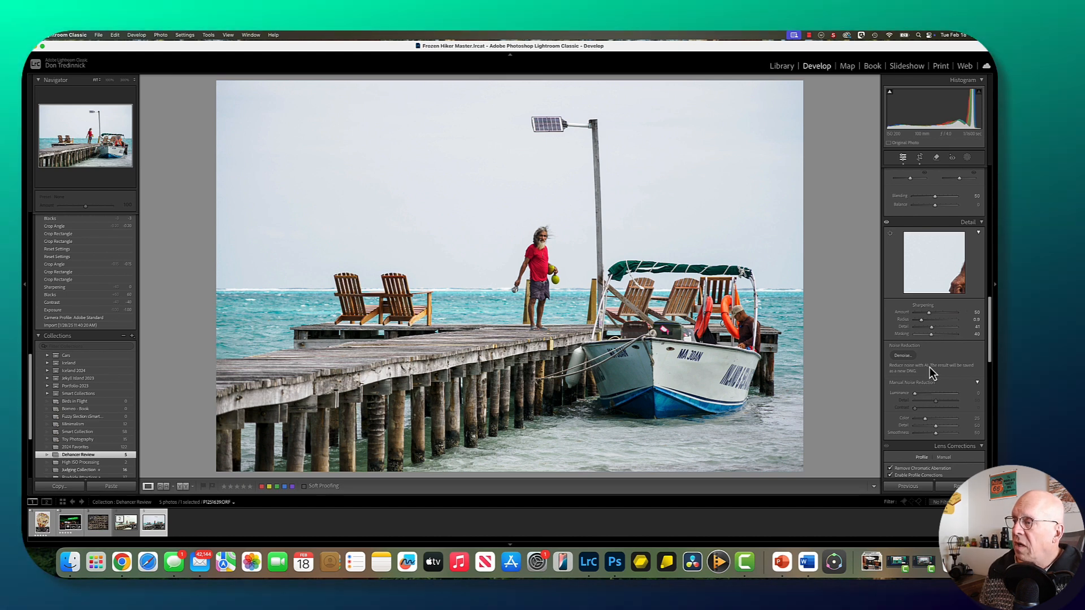
Step: Open a 16-bit sRGB TIFF copy of the photo with Lightroom adjustments in the Dehancer Lightroom Plugin
scroll(929, 368, up, 5)
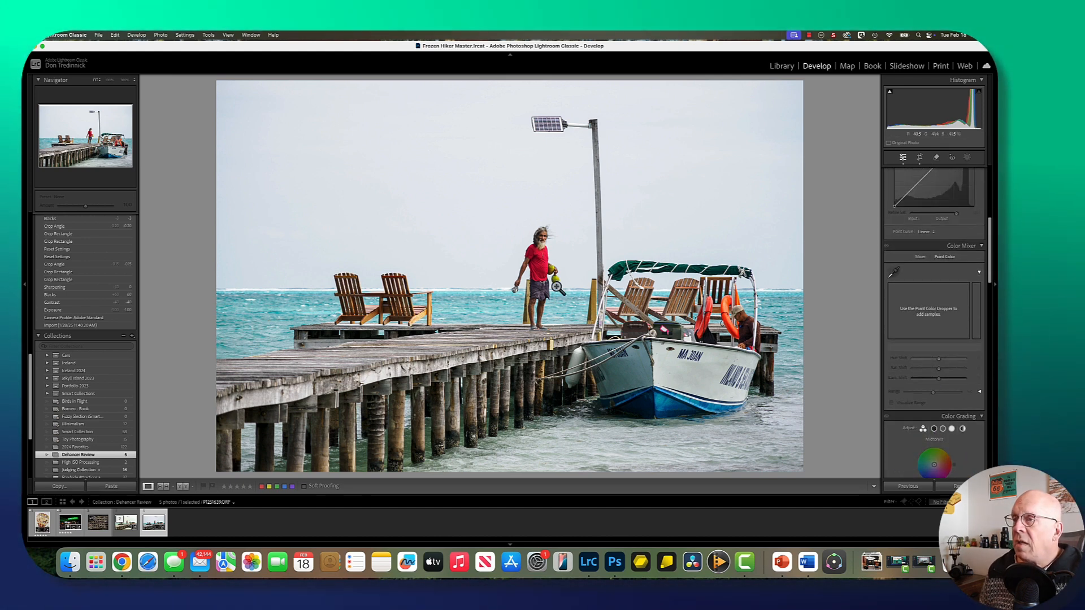
right_click(476, 238)
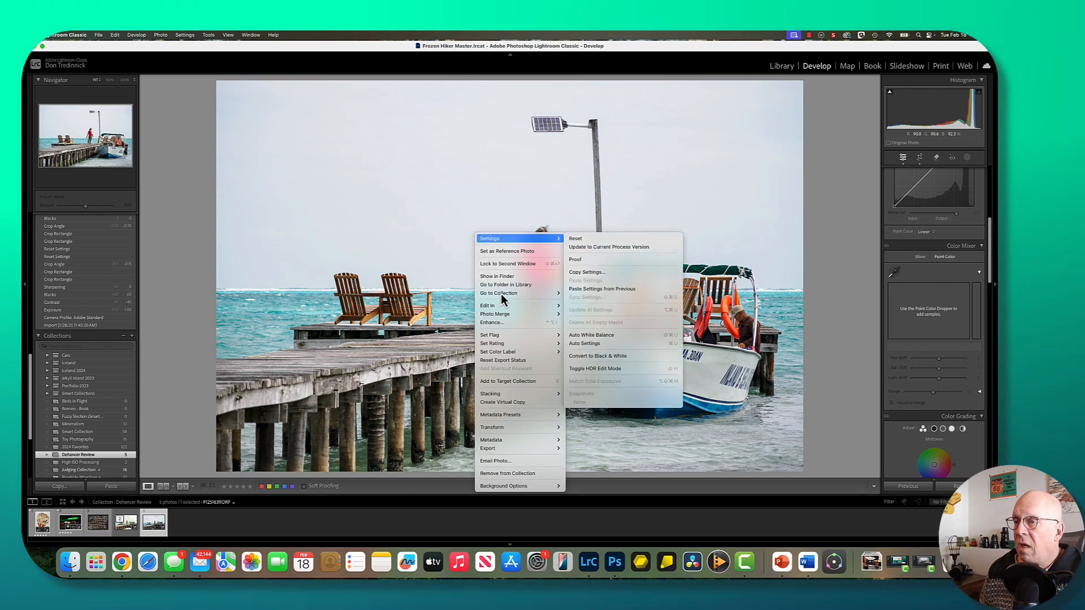
mouse_move(518, 308)
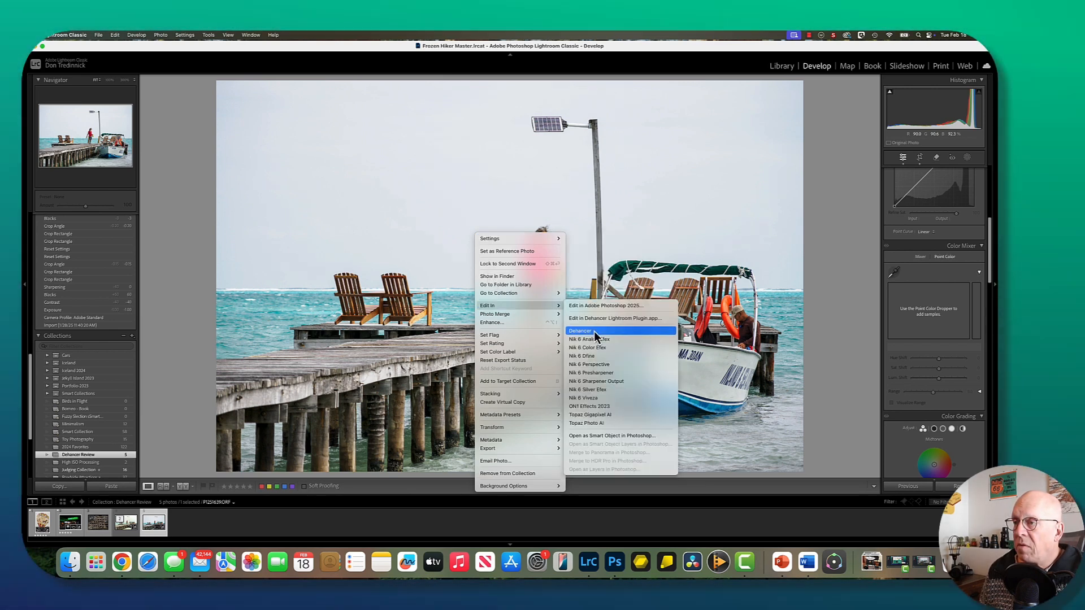
click(593, 319)
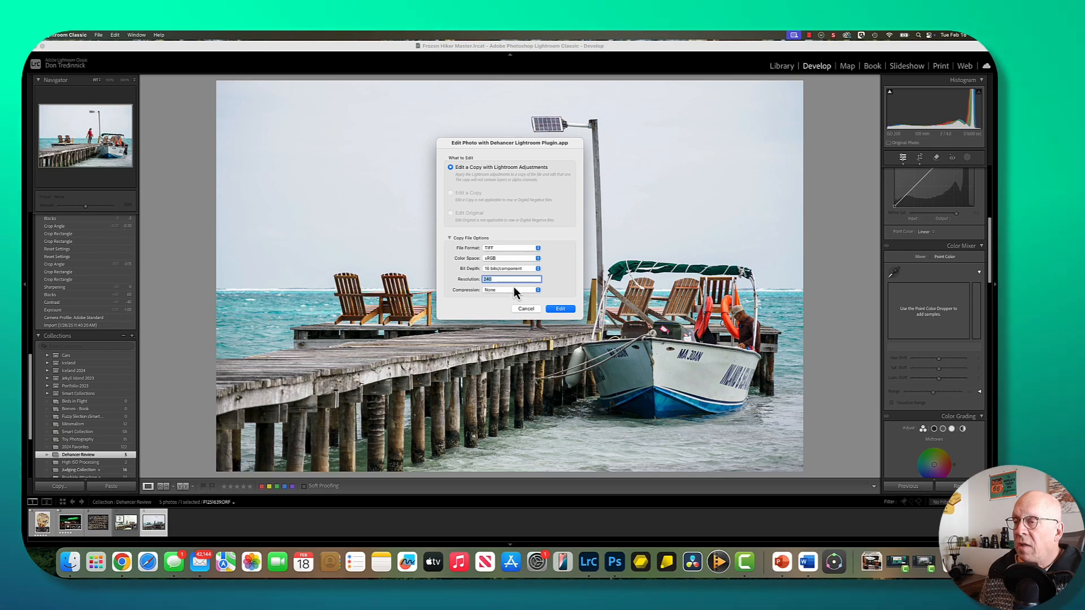
click(559, 310)
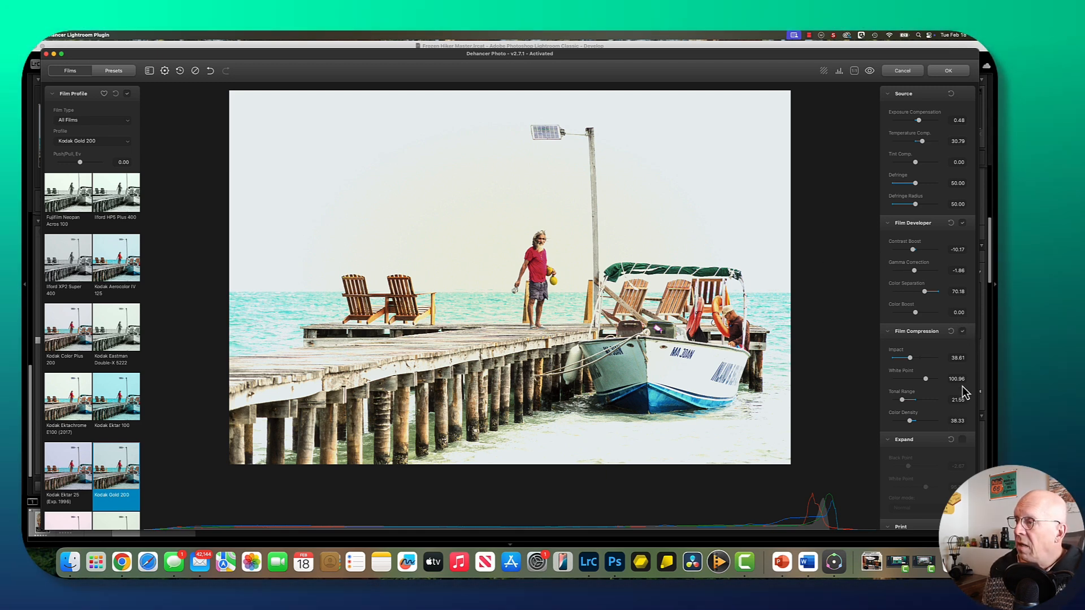
Step: Turn off the Film Compression, Film Developer and Print effects carried over from the previous edit
click(962, 331)
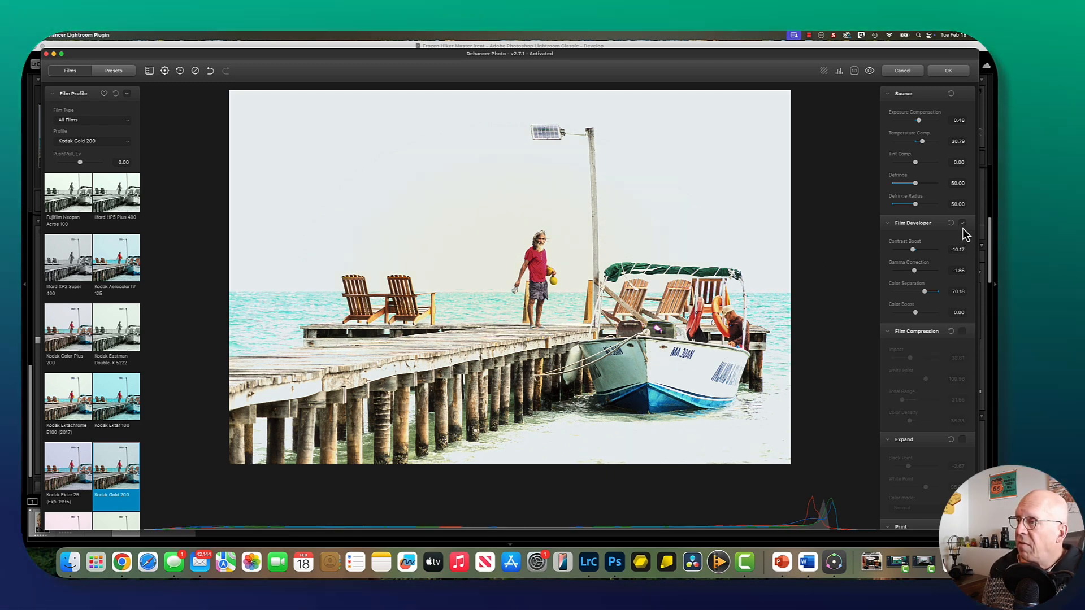
click(962, 224)
scroll(954, 255, down, 5)
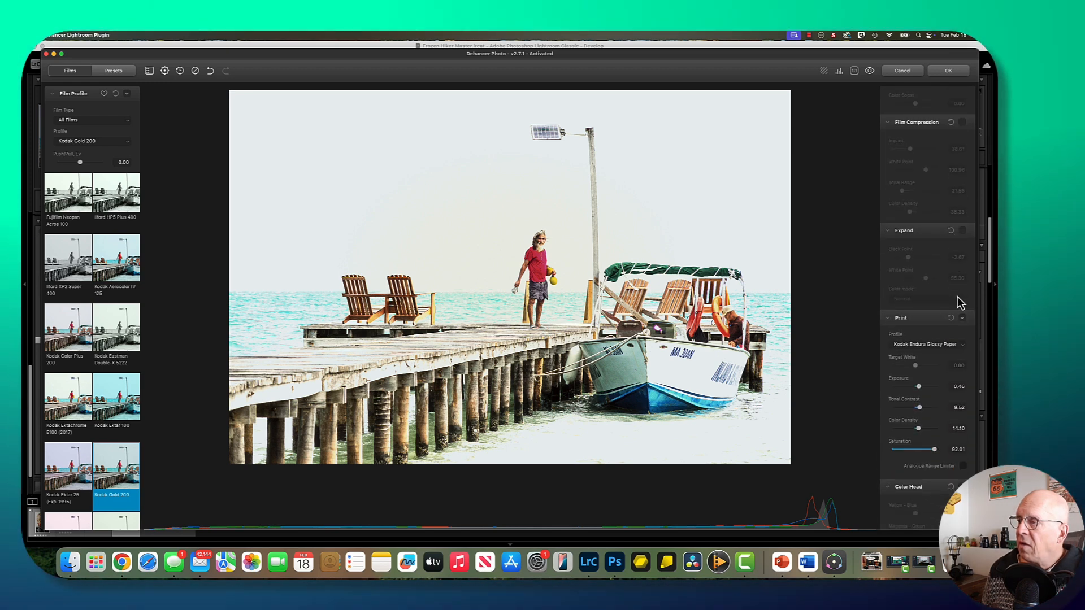
click(962, 319)
Step: Turn off the Film Grain, Bloom and Vignette effects
scroll(943, 423, down, 5)
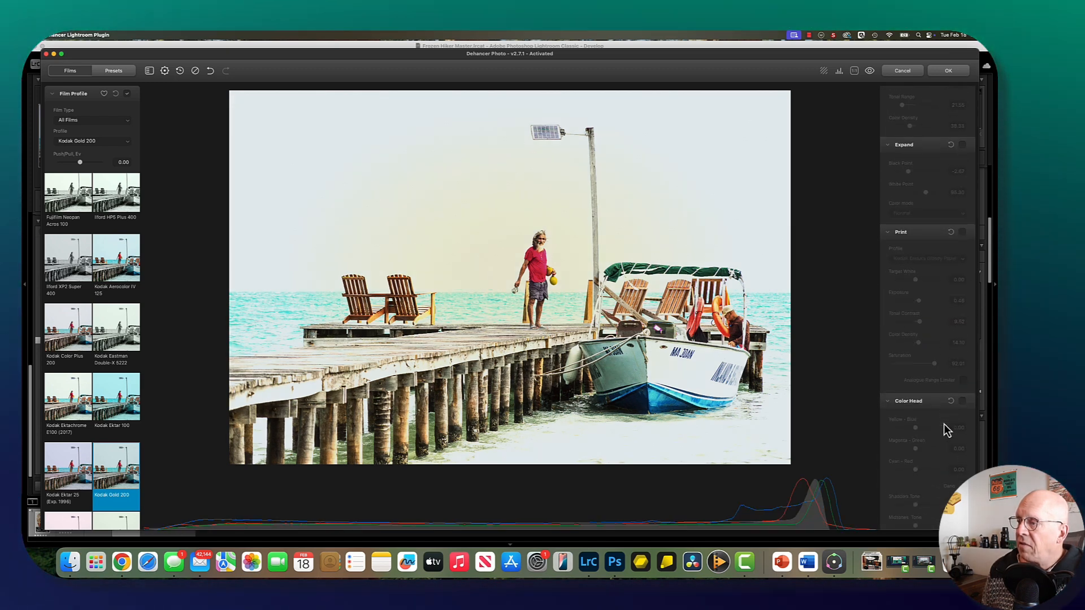
scroll(944, 424, down, 4)
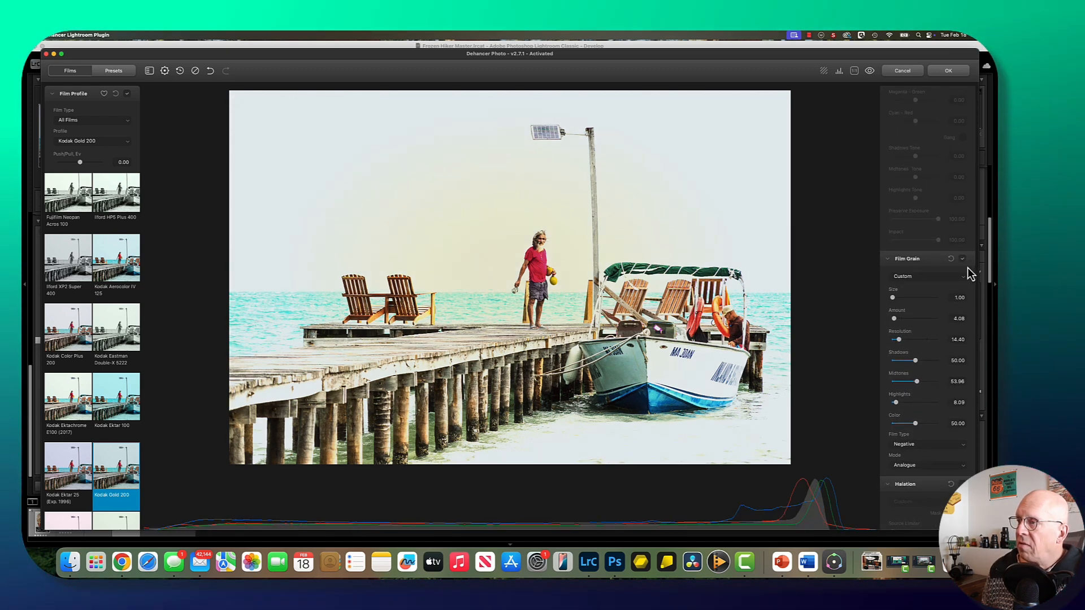
click(962, 258)
scroll(947, 340, down, 9)
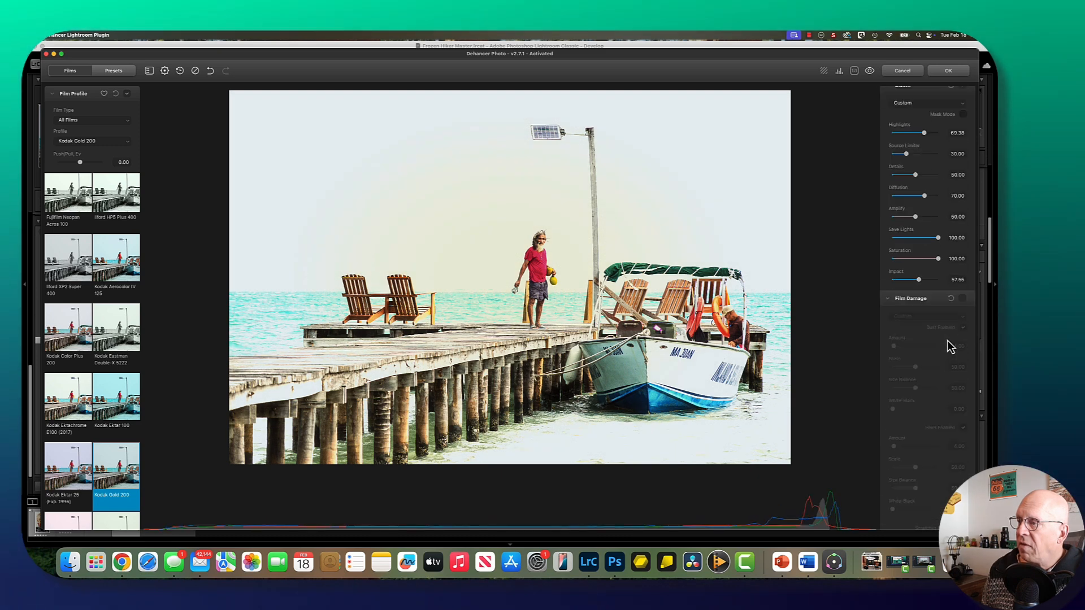
scroll(960, 294, up, 1)
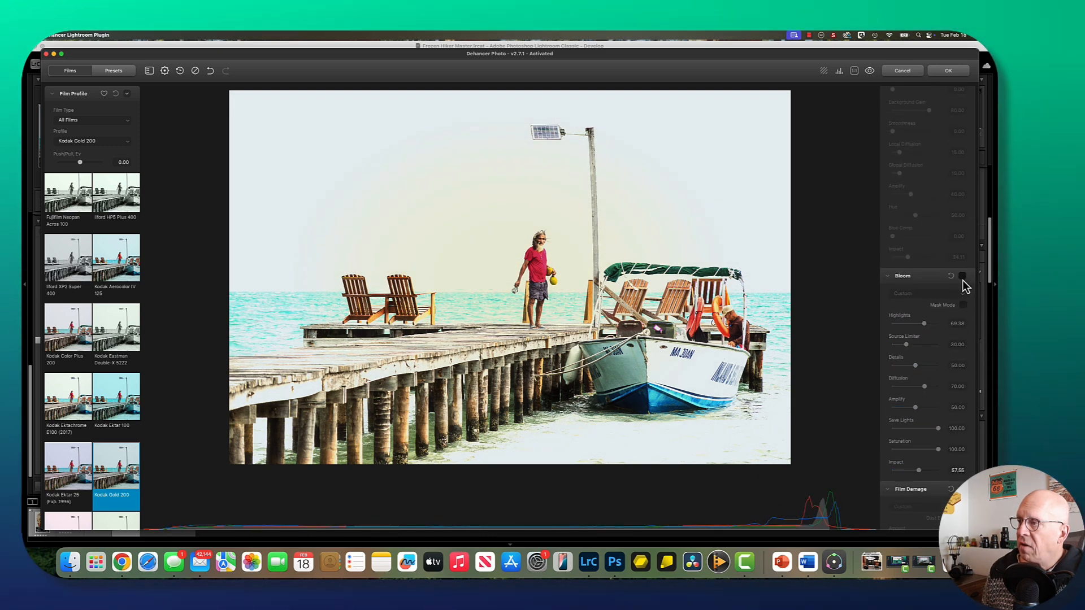
scroll(940, 355, down, 12)
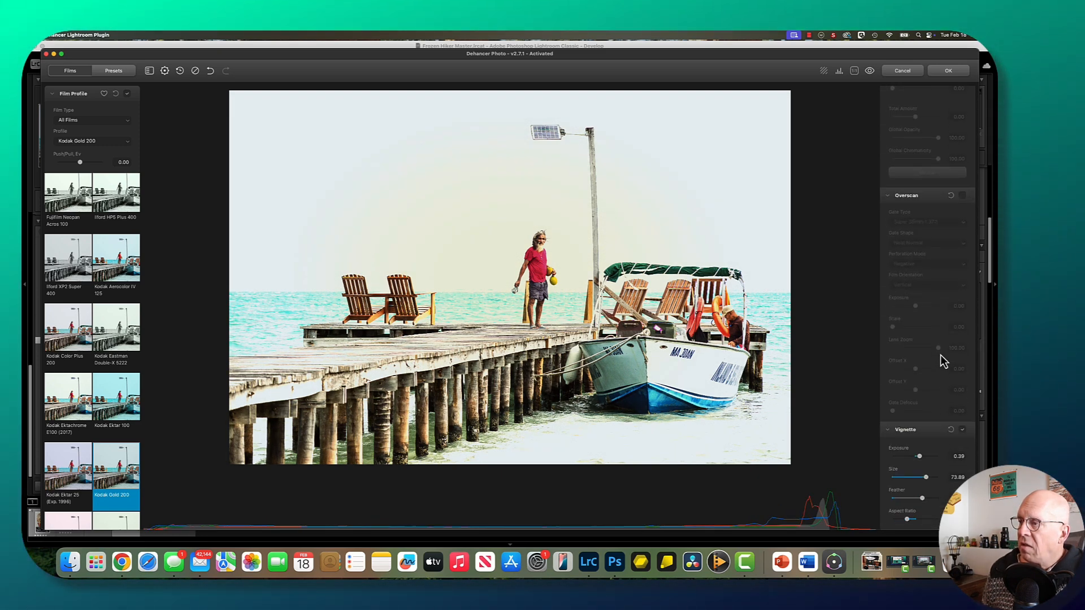
click(962, 430)
Step: Set the source exposure compensation to 0.21 and the temperature compensation to 21.30
scroll(942, 358, up, 15)
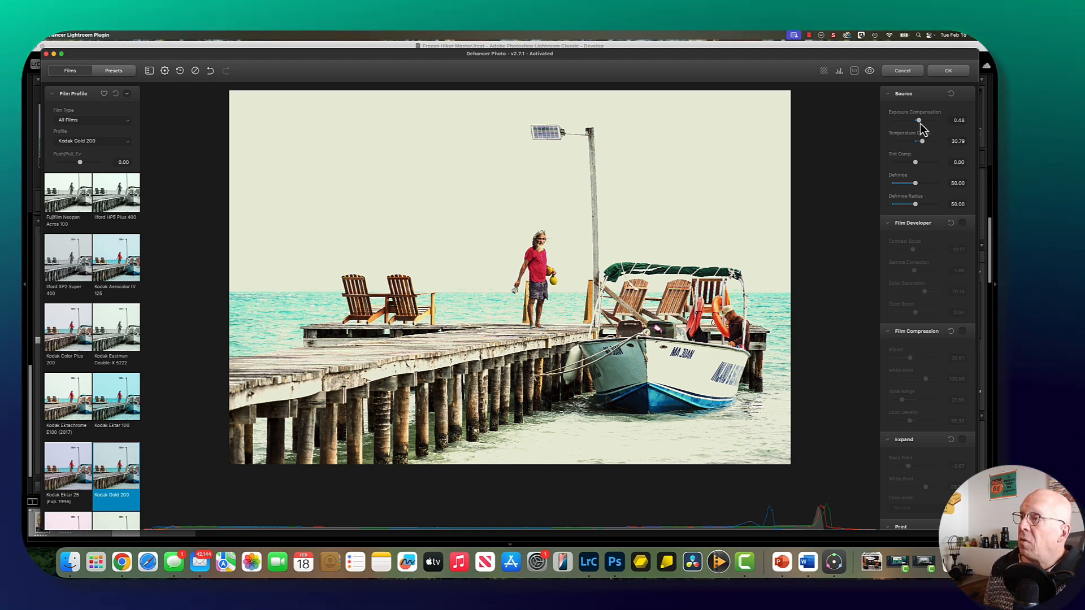
drag(918, 121, 918, 121)
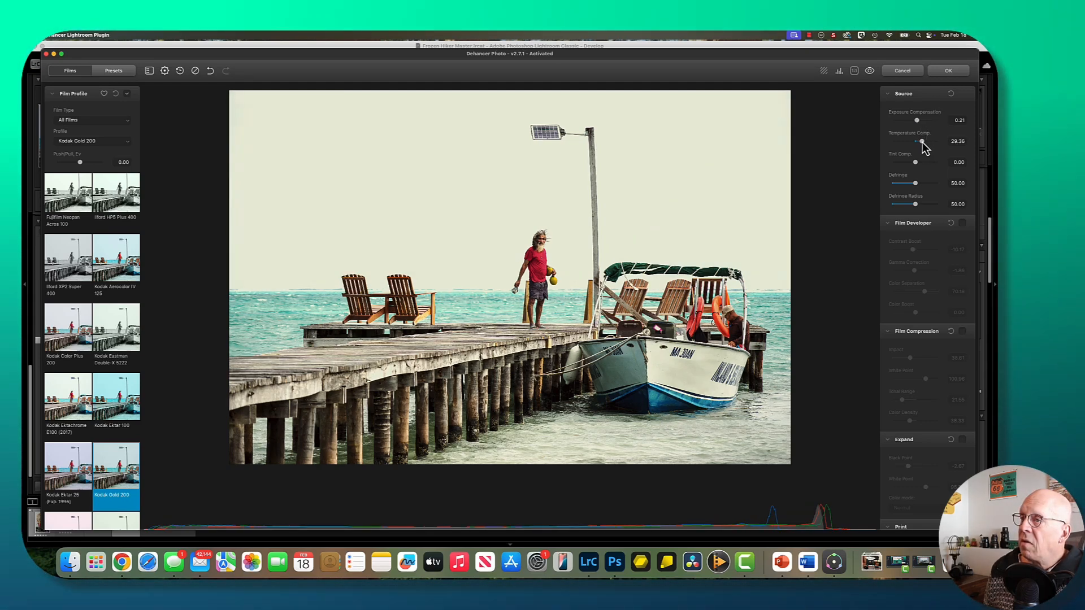
drag(920, 142, 920, 142)
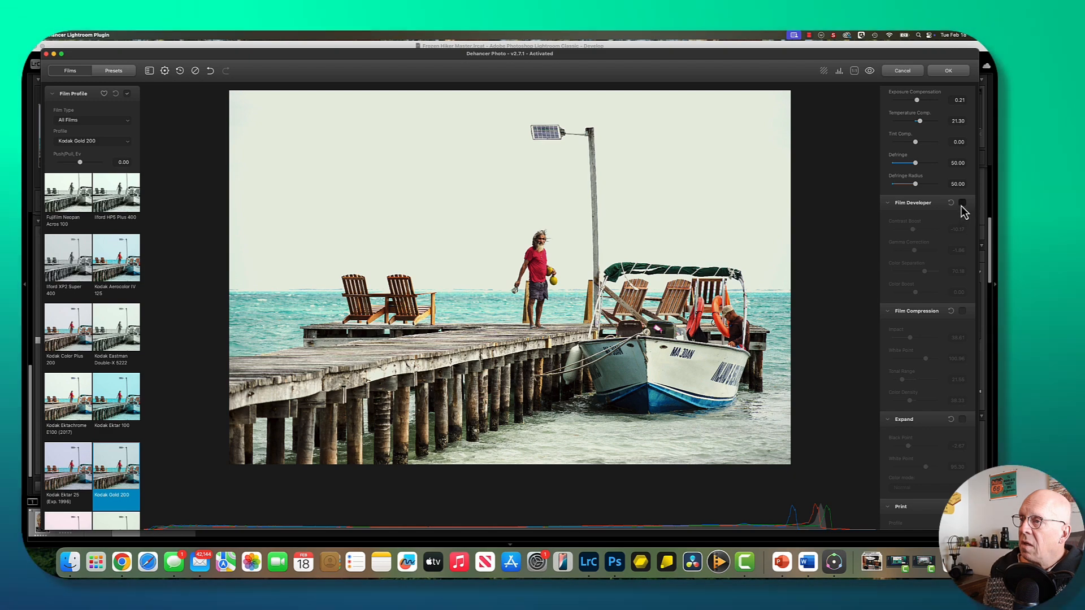
Step: Turn Film Developer back on and set its contrast boost to -42.22, color separation to 85.91 and color boost to -28.58
click(962, 203)
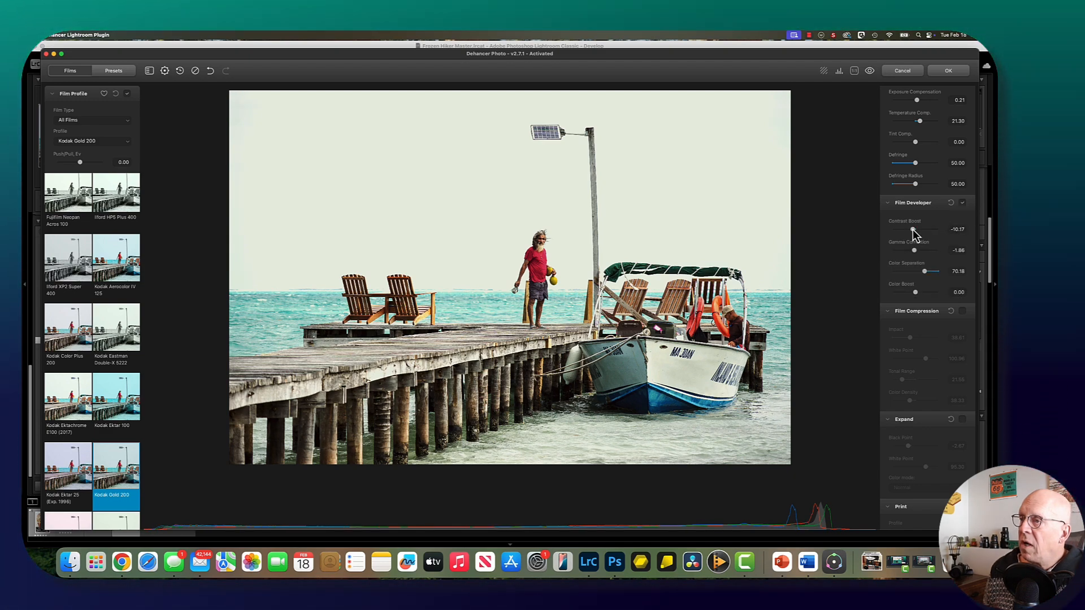
drag(912, 229, 906, 232)
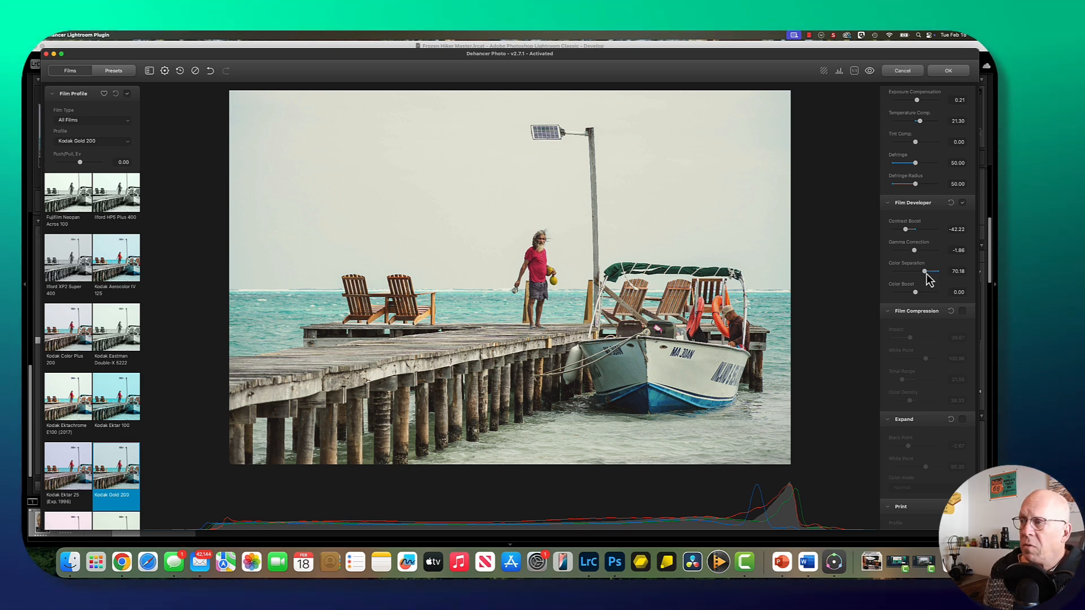
drag(926, 274, 933, 273)
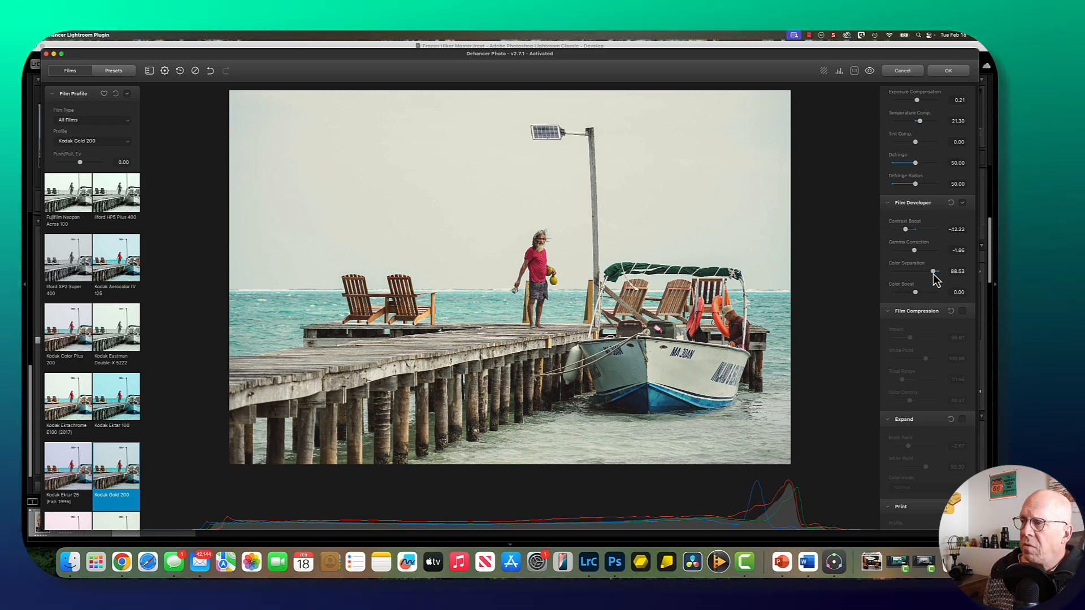
drag(934, 274, 909, 295)
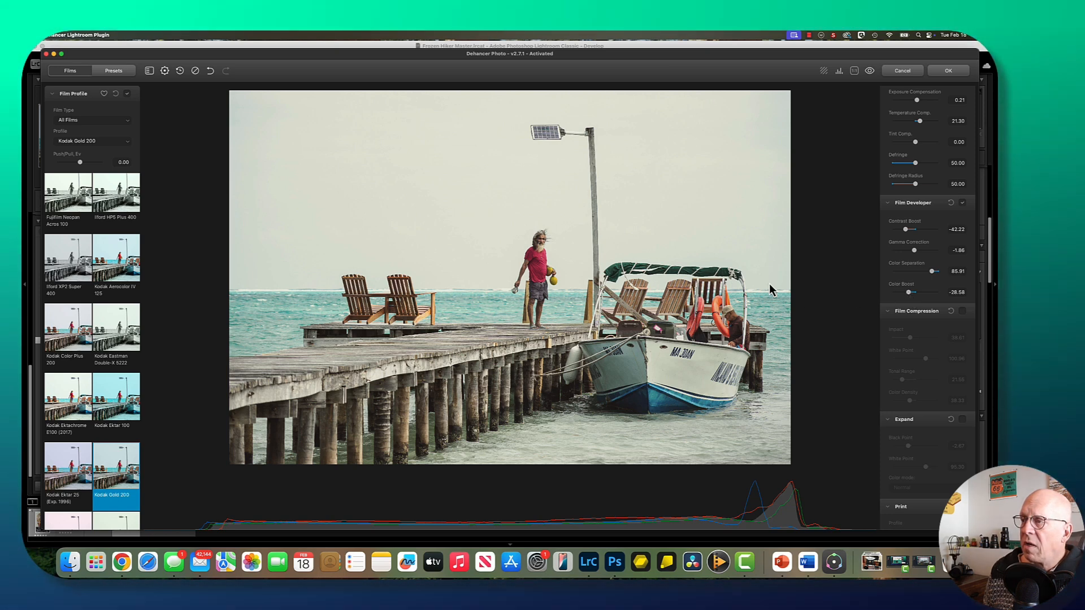
Step: Turn the Film Compression and Vignette effects back on and apply the finished Dehancer edit, returning to Lightroom Classic
scroll(922, 342, down, 2)
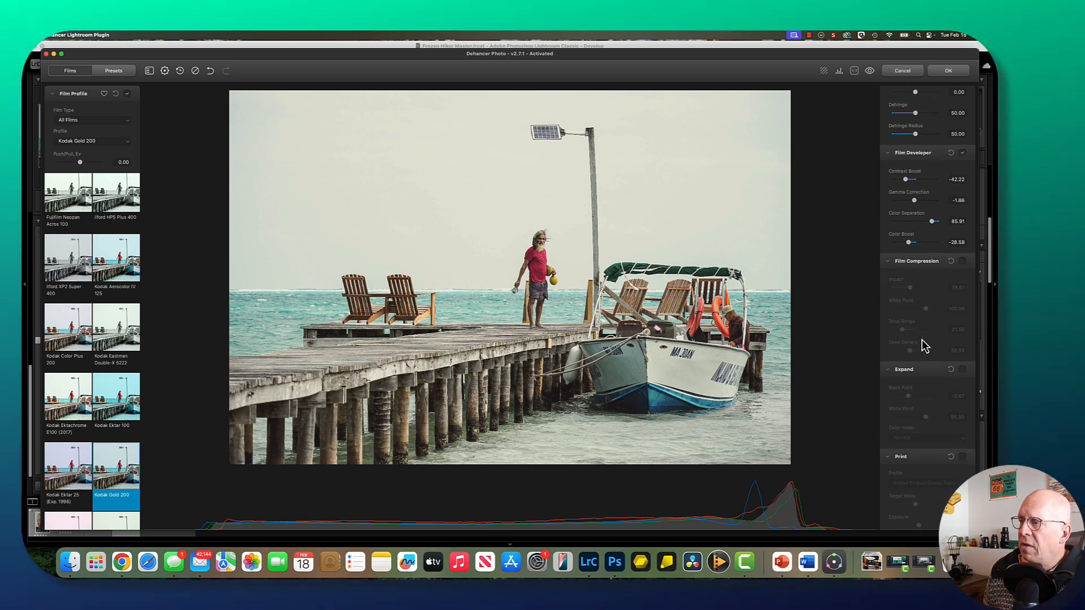
click(962, 261)
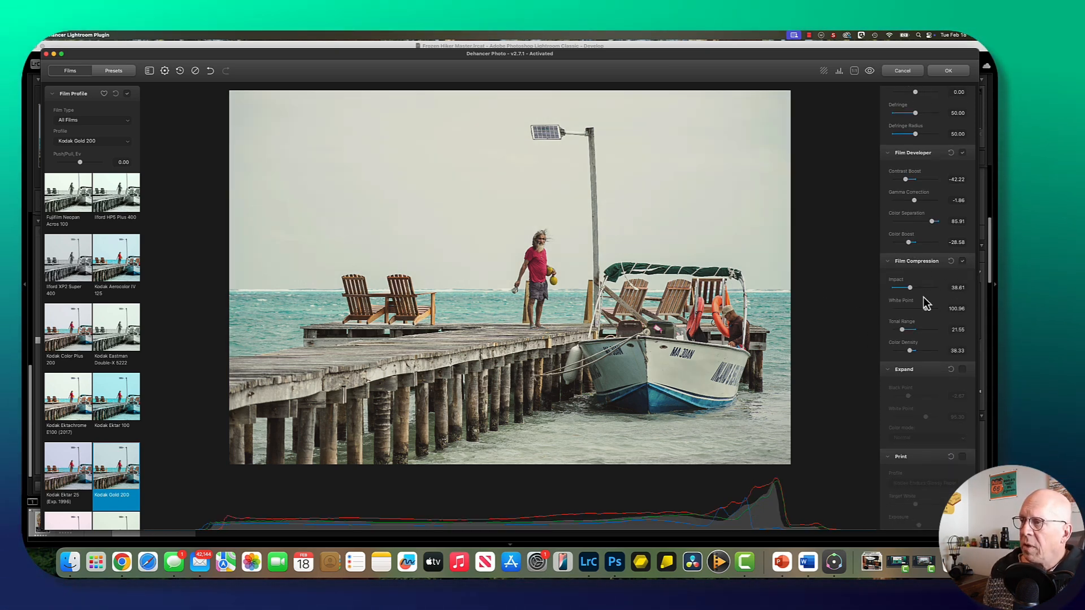
scroll(915, 496, down, 15)
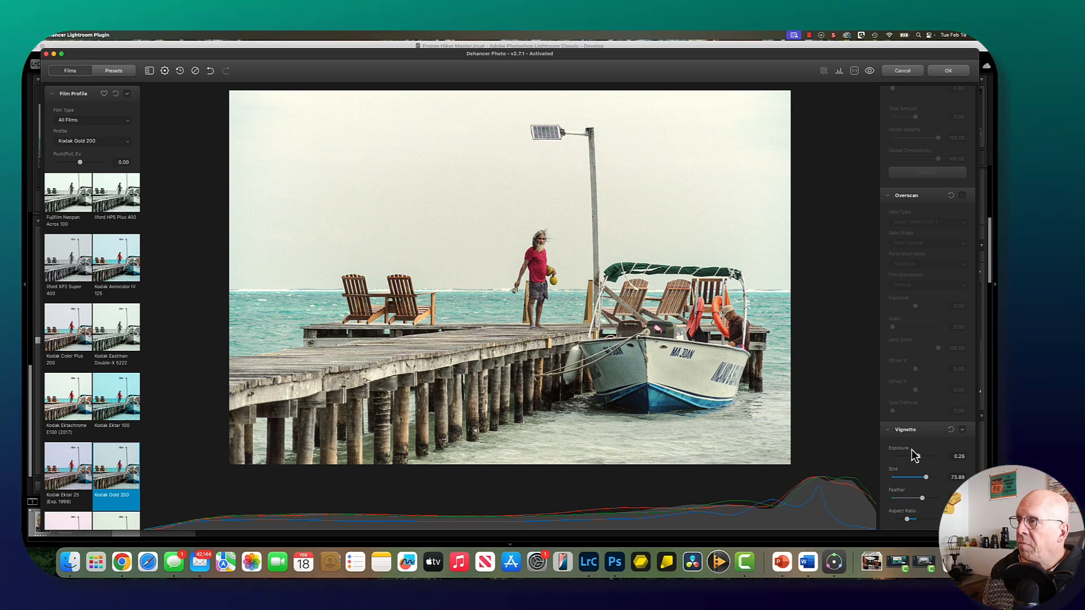
click(949, 72)
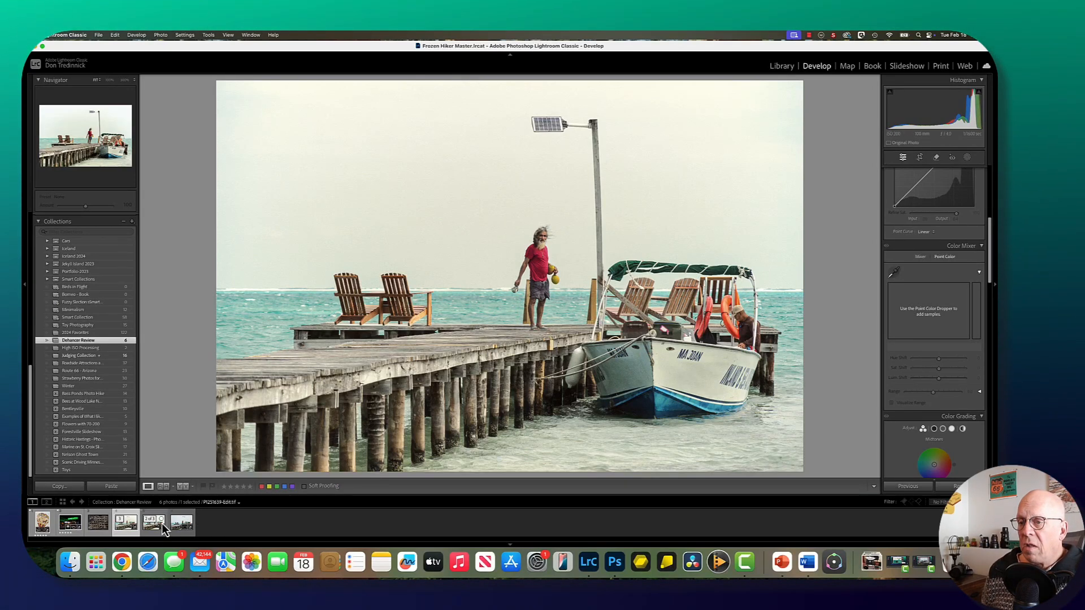
Step: Compare the new edit with the other pier photo version in Reference View, zooming both in on the man in the red shirt
click(162, 487)
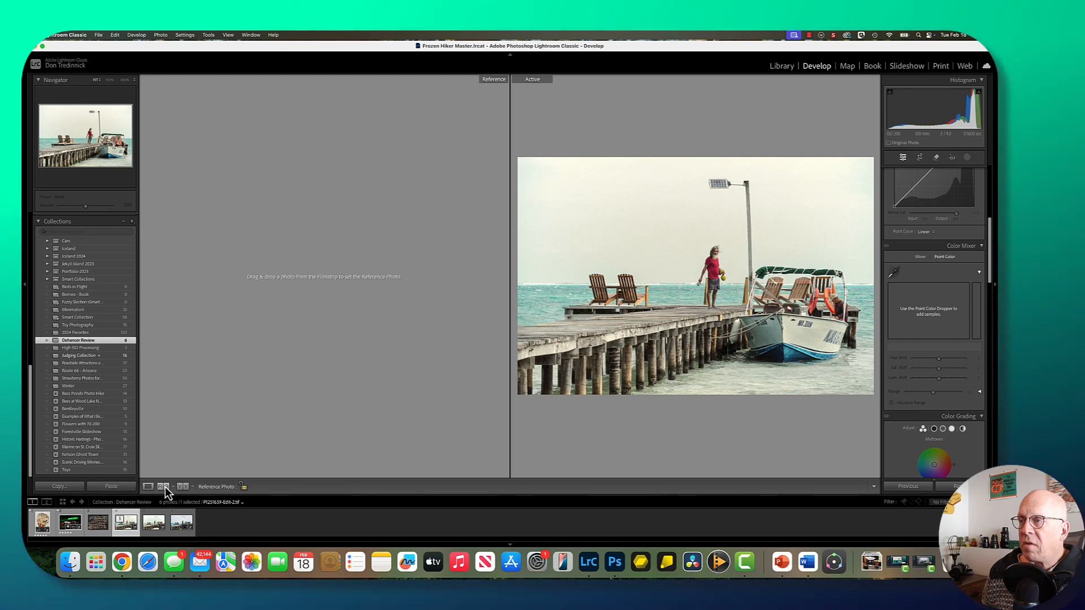
drag(159, 522, 278, 341)
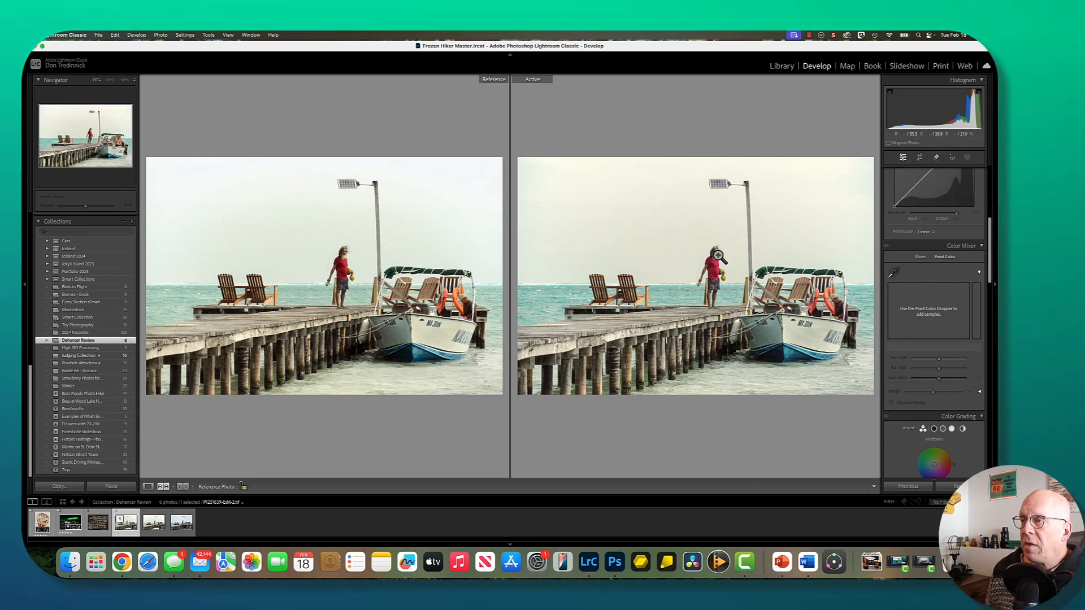
click(344, 248)
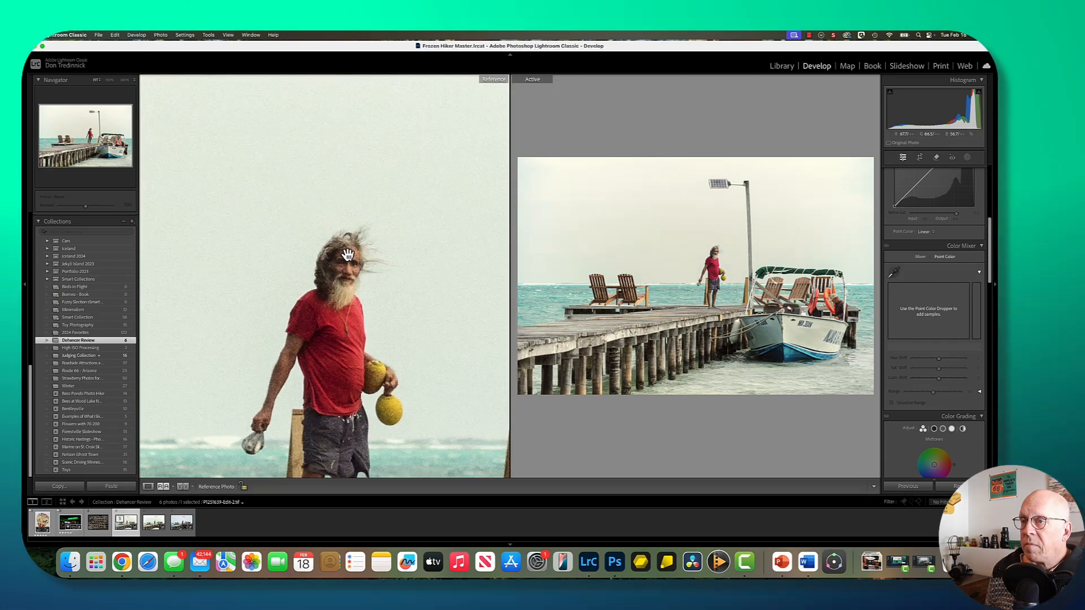
click(710, 269)
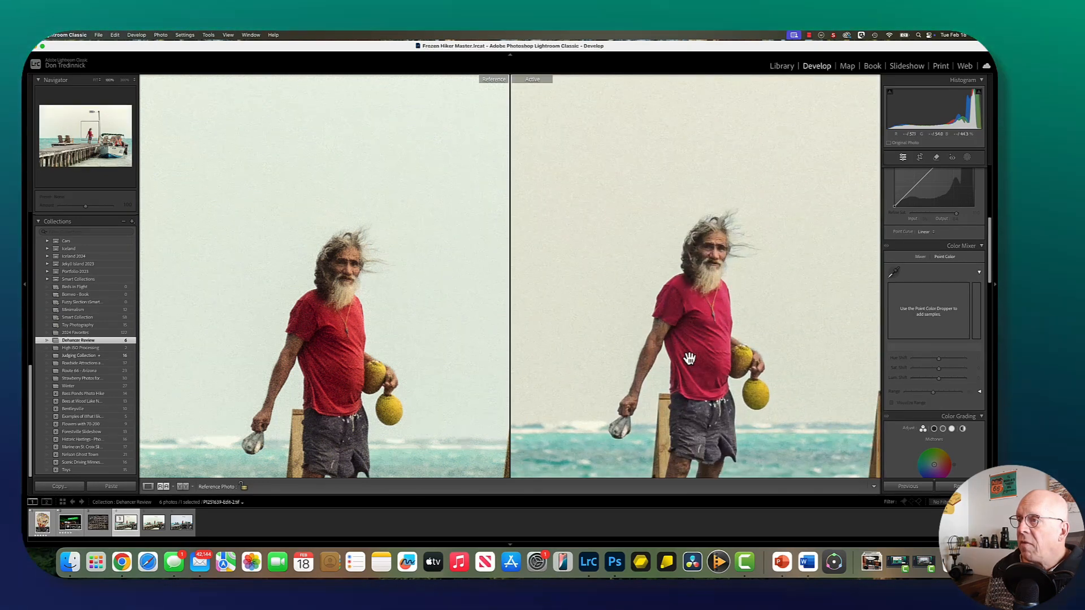